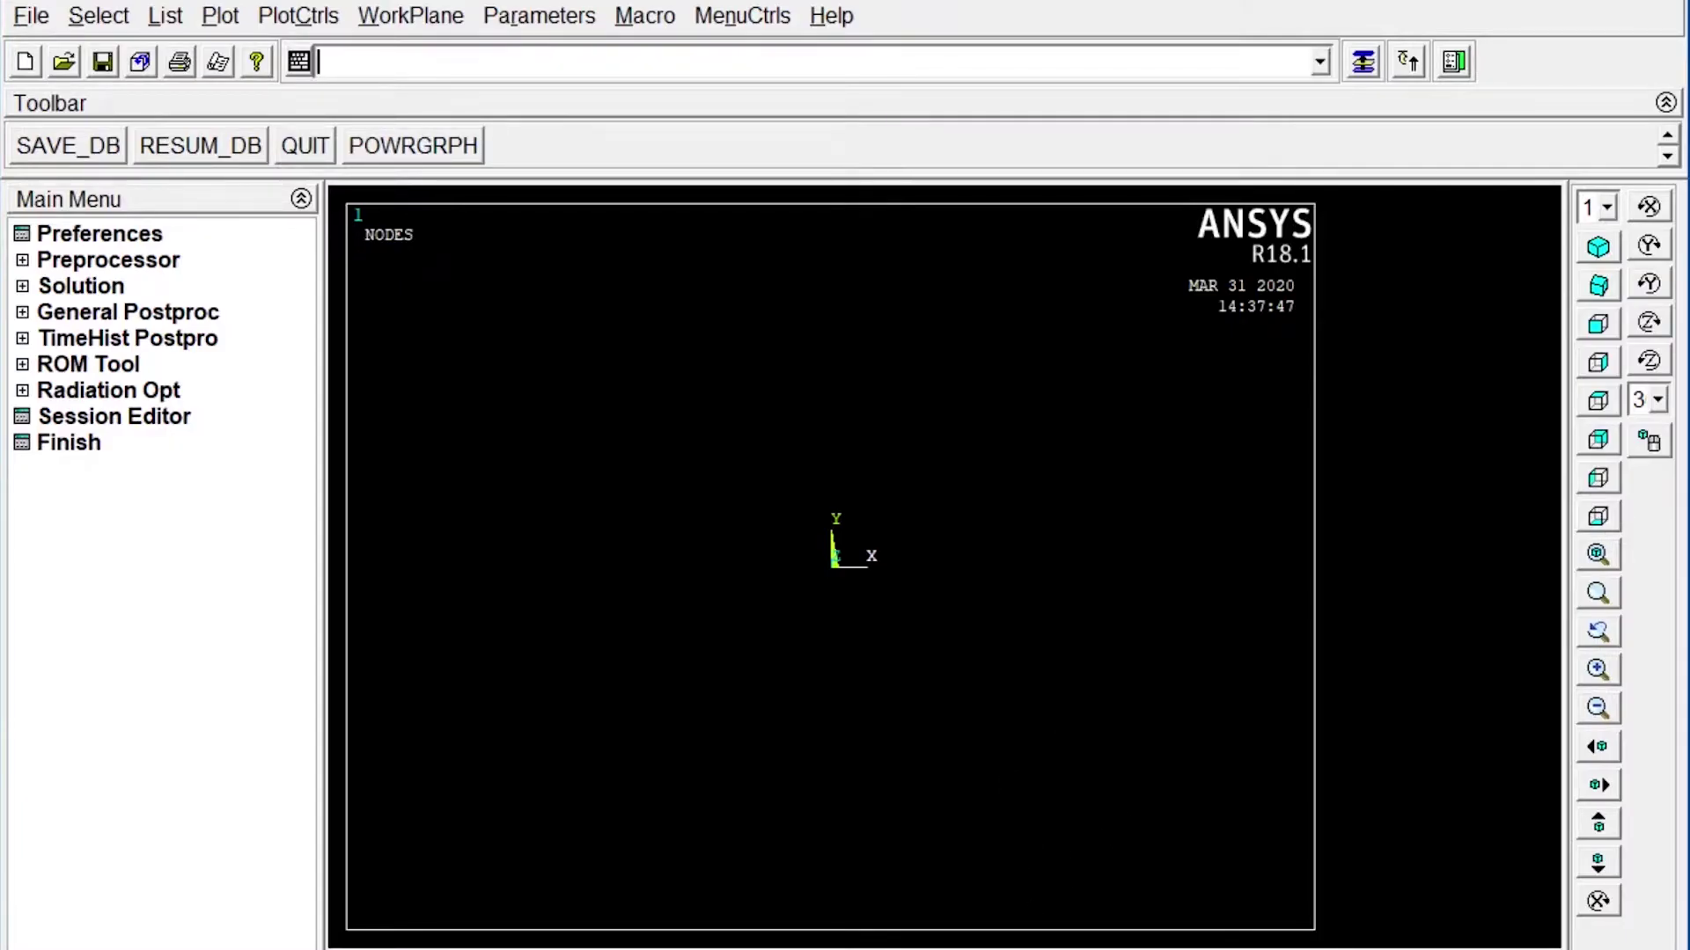
# Step: Filter the GUI menus to the Structural discipline in Preferences
pyautogui.moveTo(1080, 949)
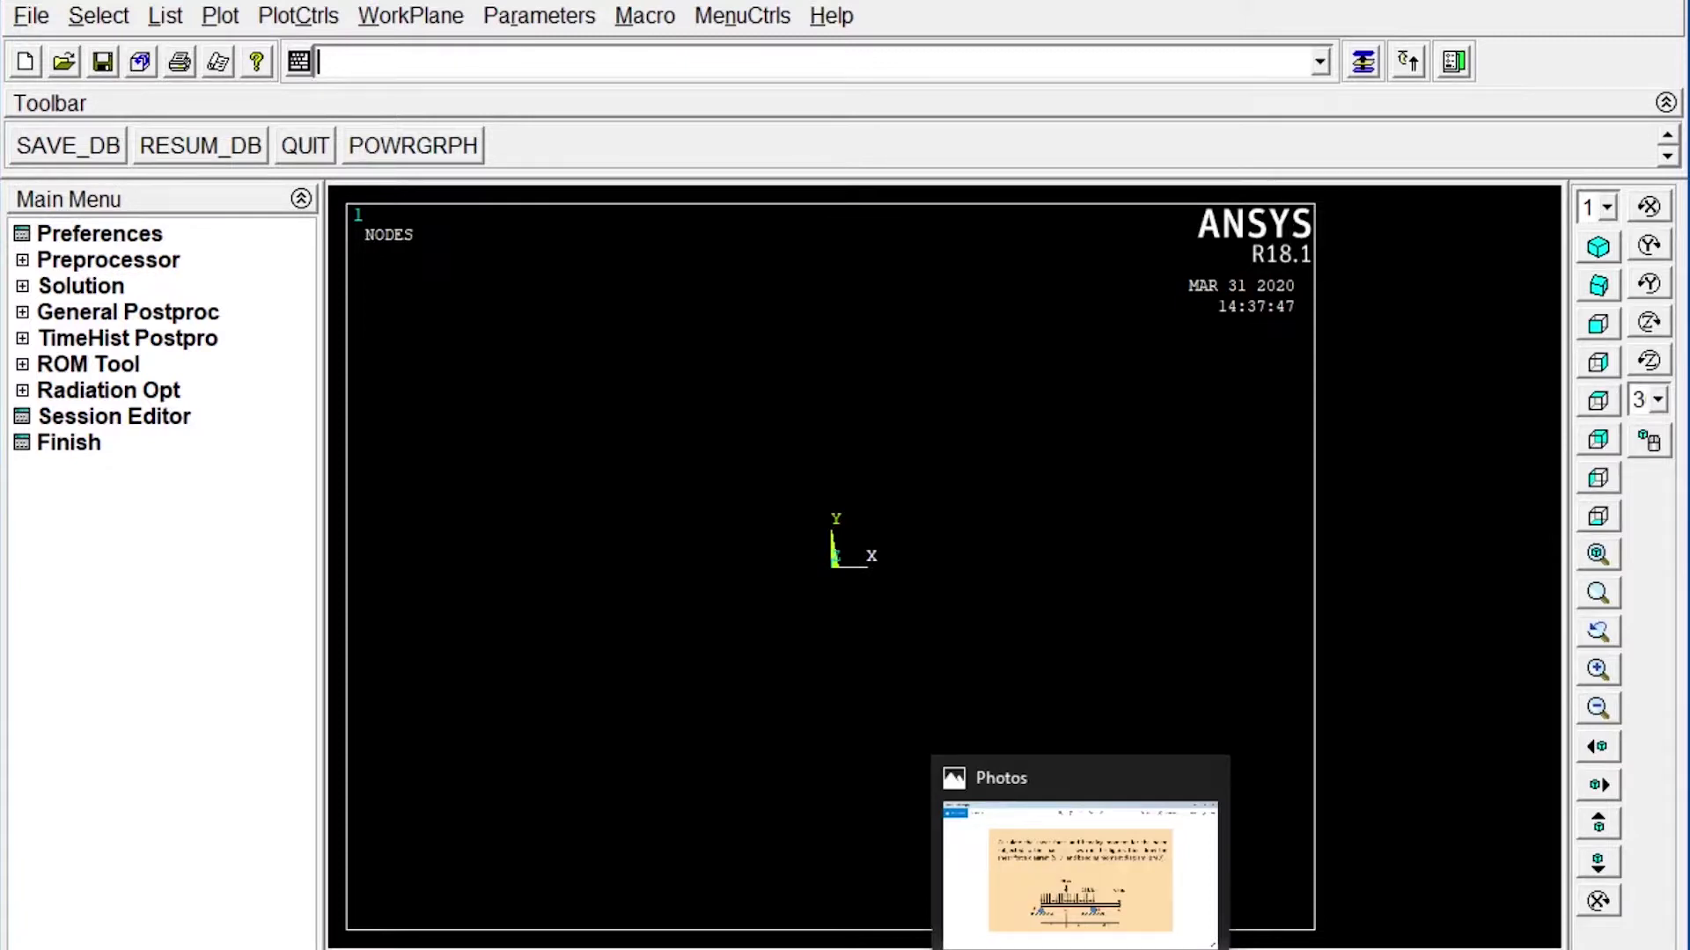
pyautogui.click(142, 240)
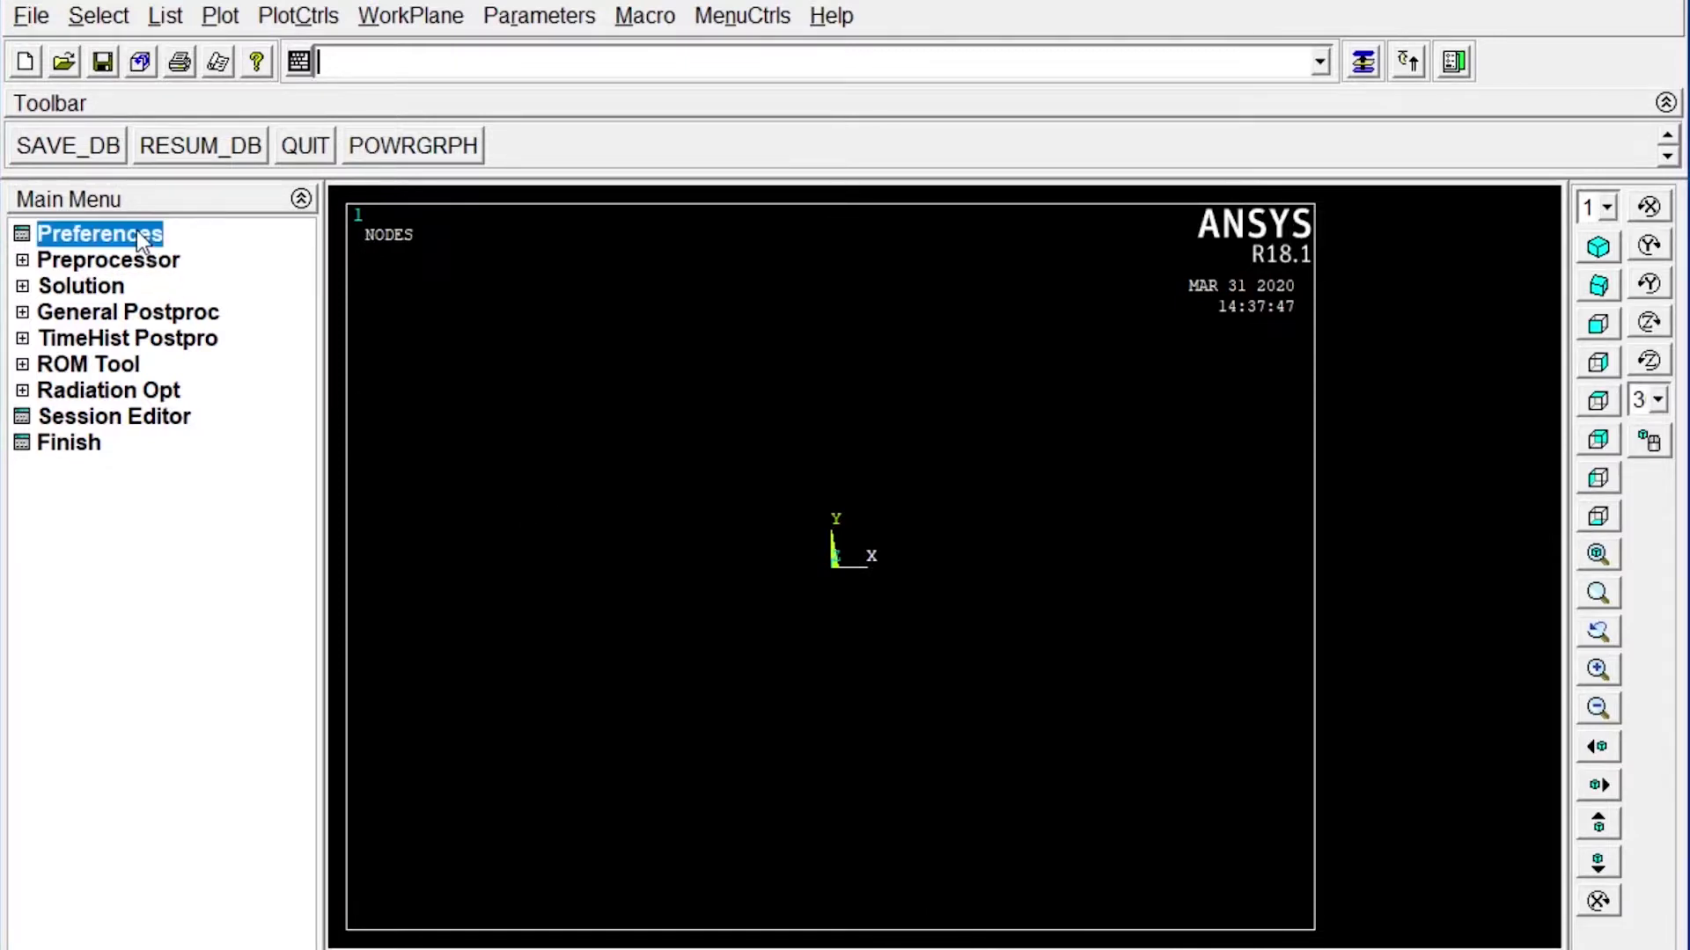
pyautogui.click(653, 727)
# Step: Add element type 1 as the 2-node BEAM188 beam element
pyautogui.click(175, 264)
pyautogui.click(164, 287)
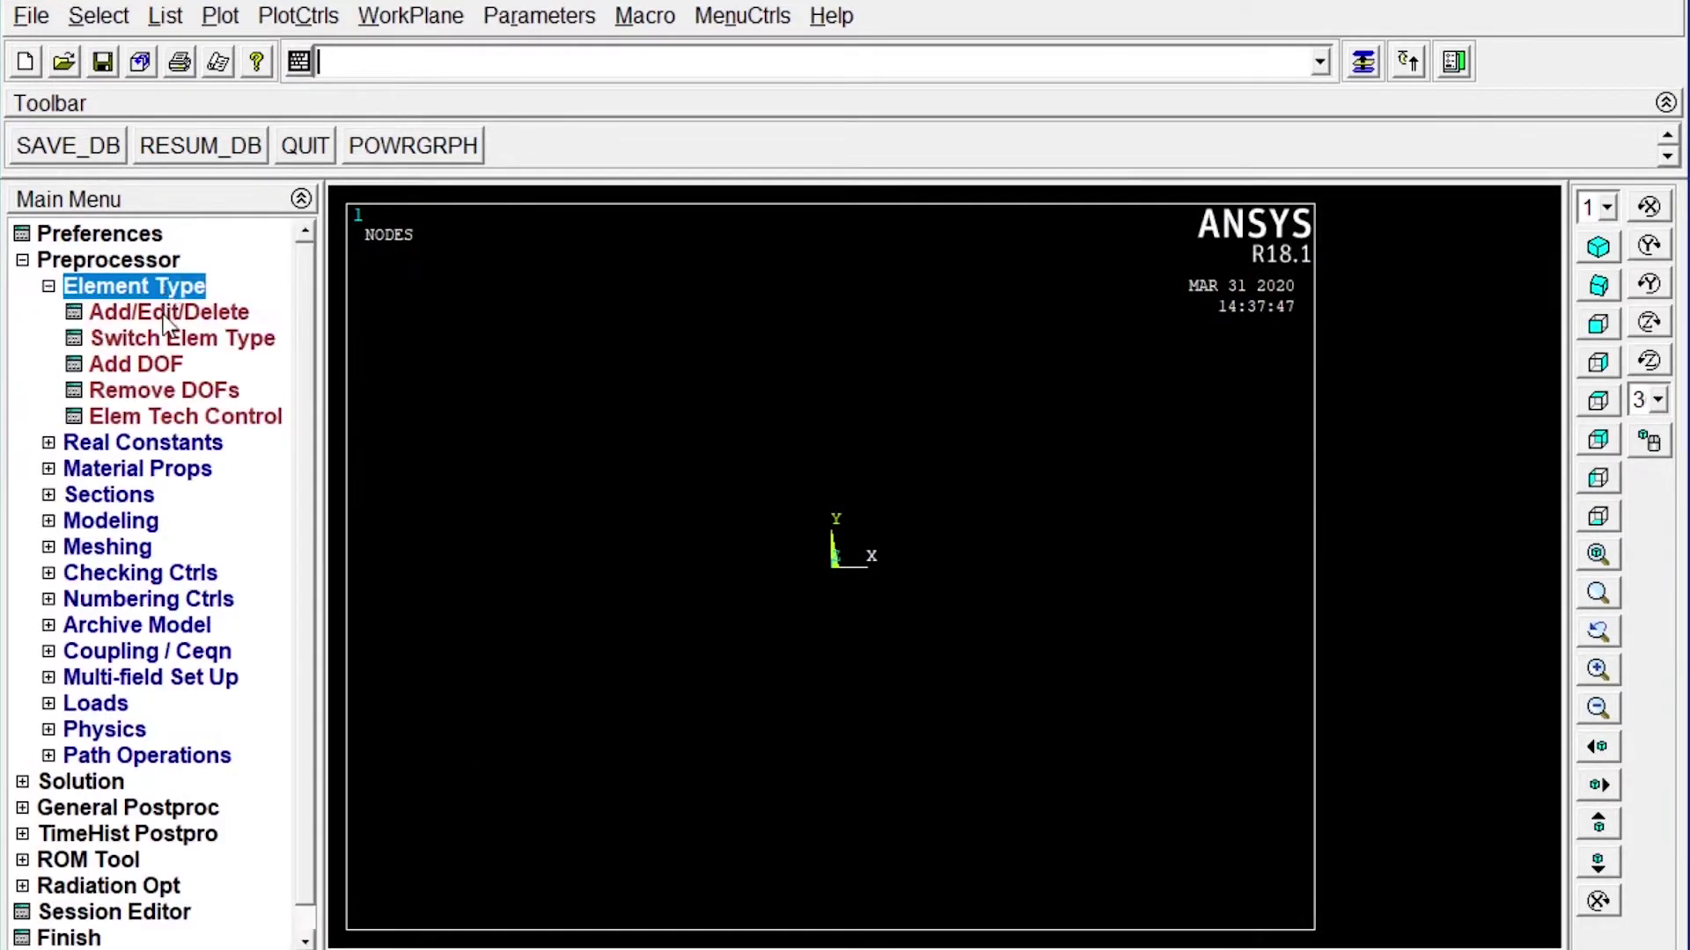
pyautogui.click(167, 310)
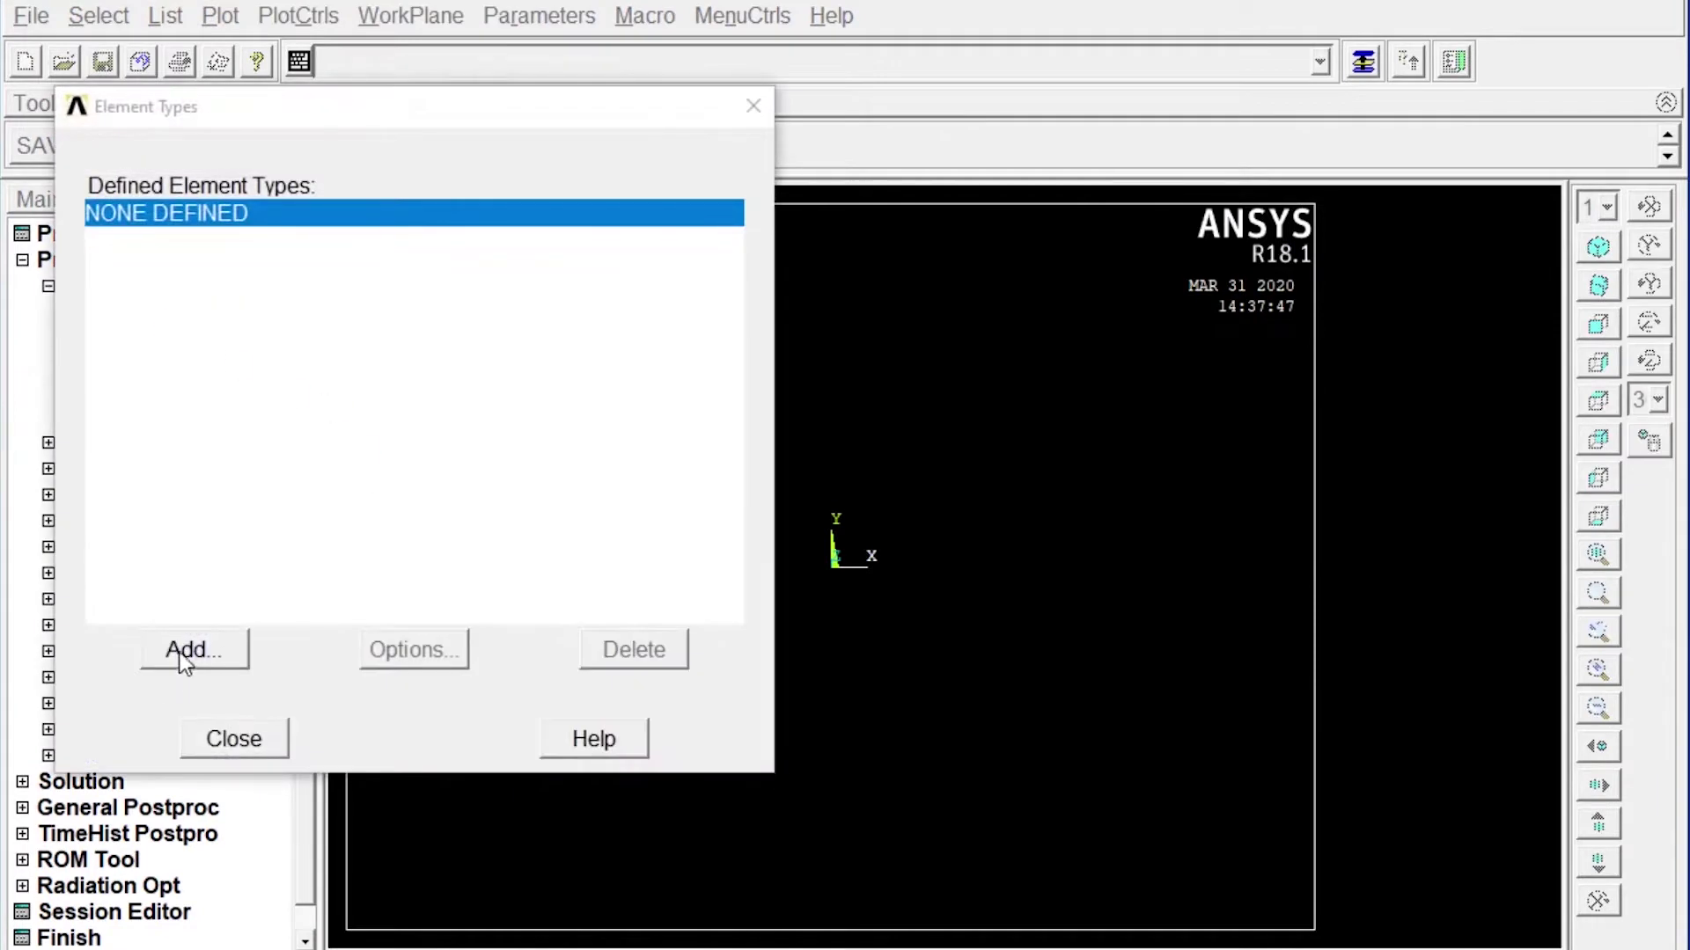
pyautogui.click(185, 651)
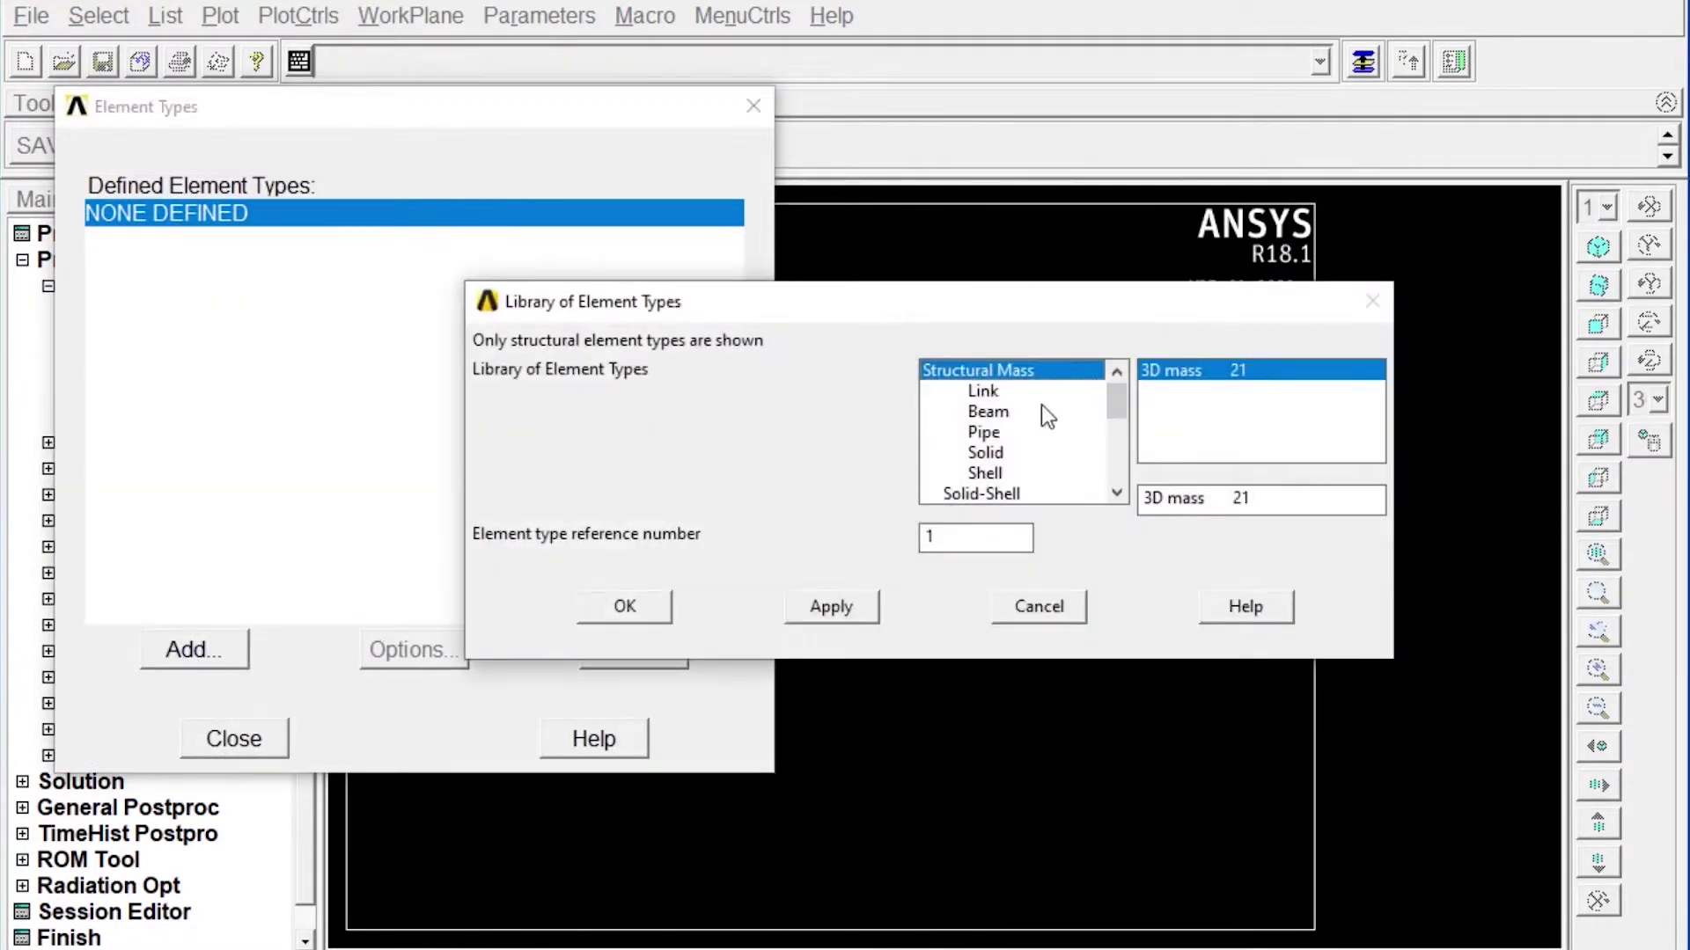
pyautogui.click(1004, 410)
pyautogui.click(1174, 392)
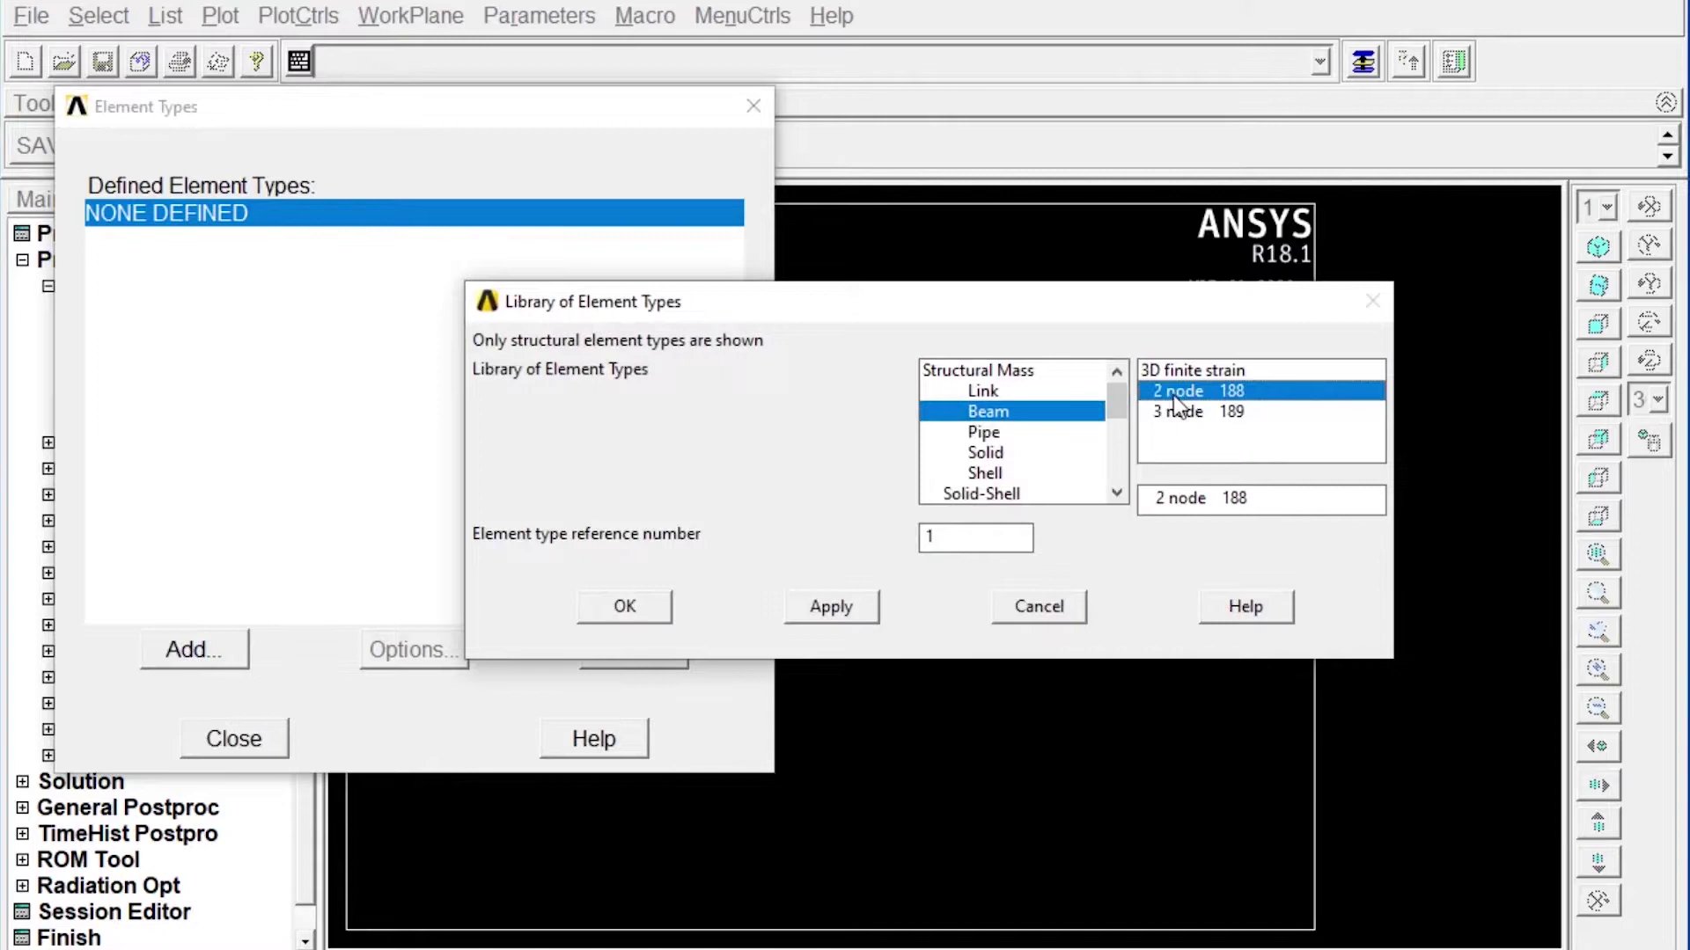
pyautogui.click(646, 613)
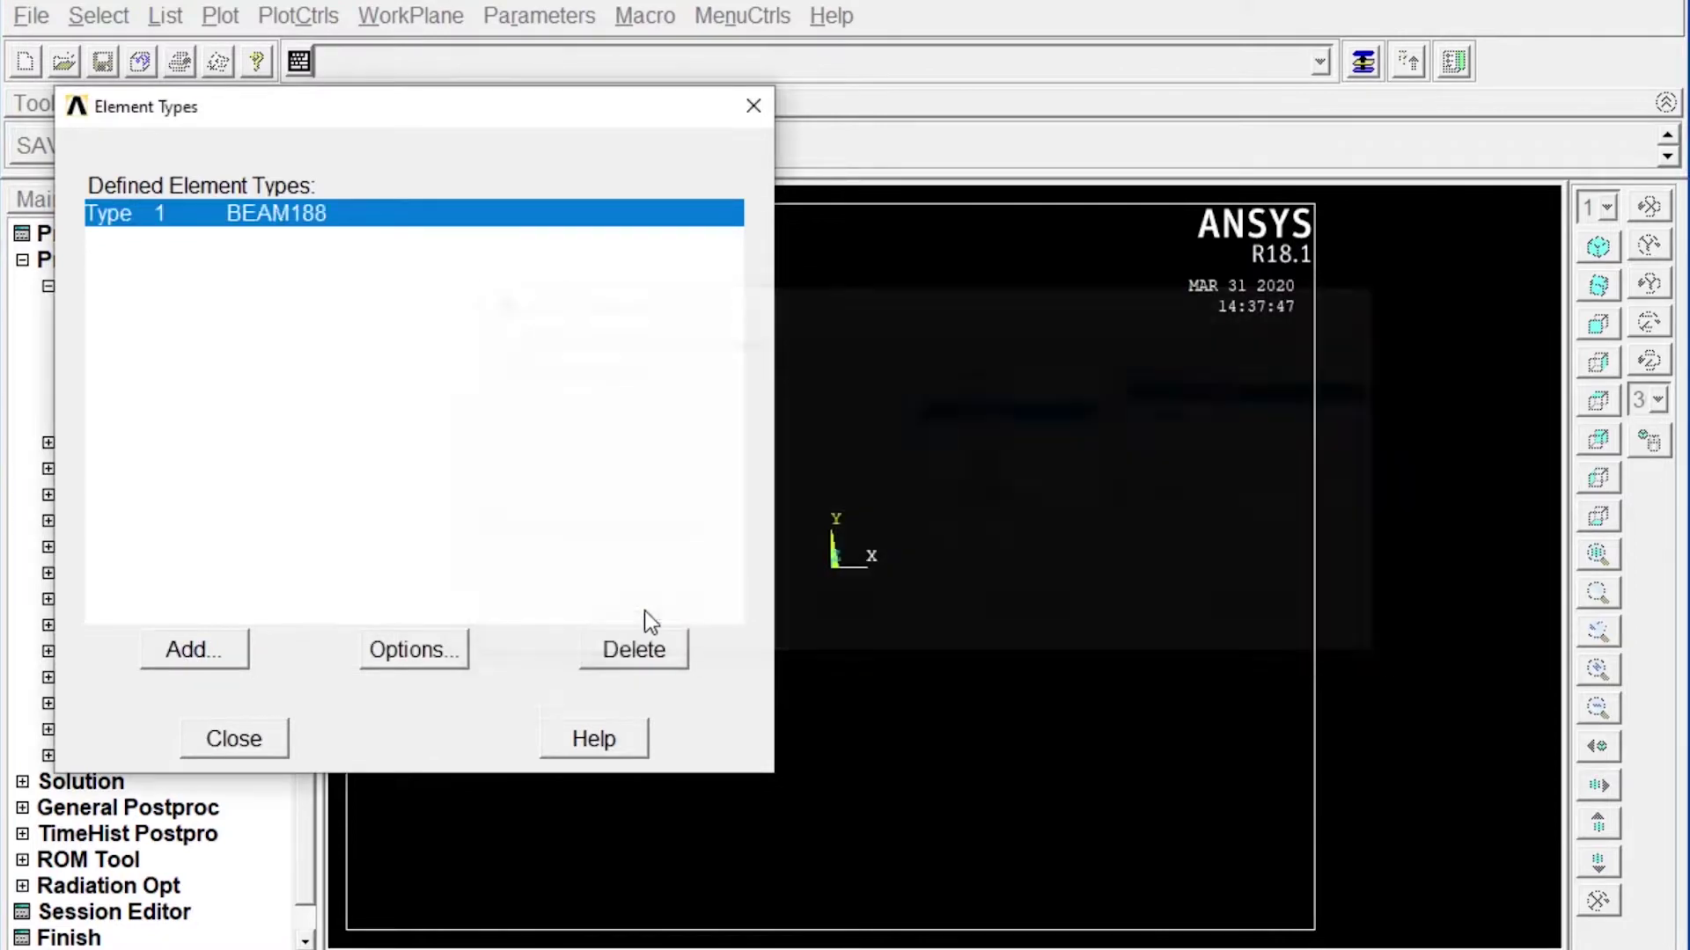
pyautogui.click(200, 738)
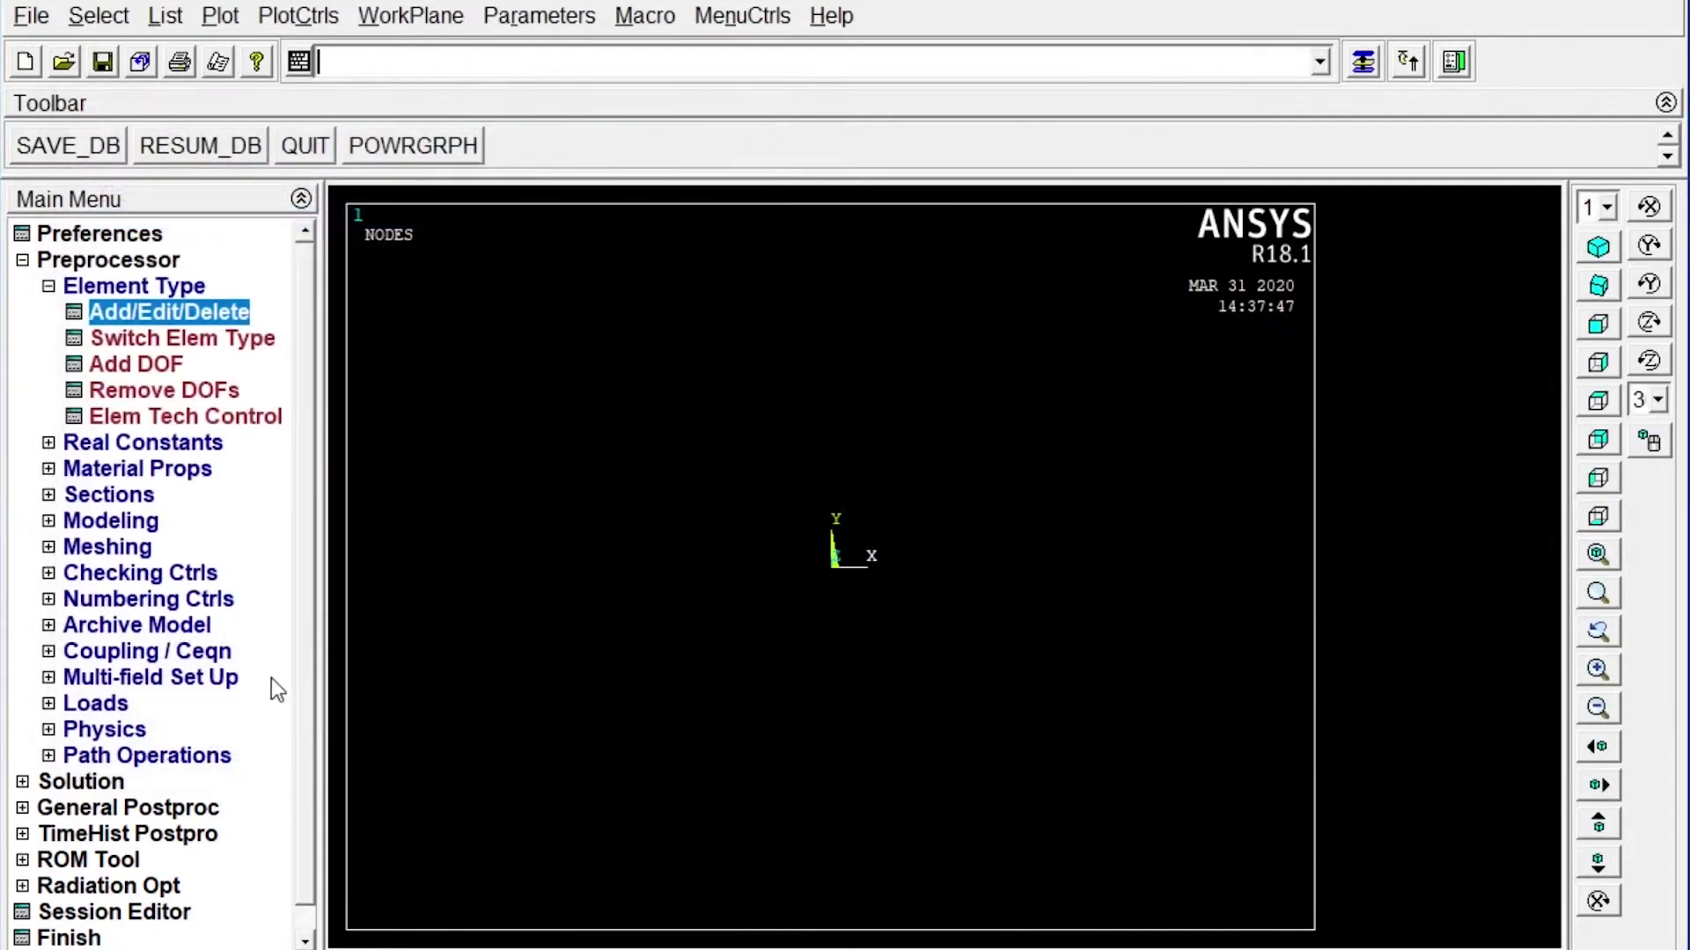
# Step: Set Structural > Linear > Elastic > Isotropic for material 1: EX = 2e5, PRXY = 0.3
pyautogui.click(200, 468)
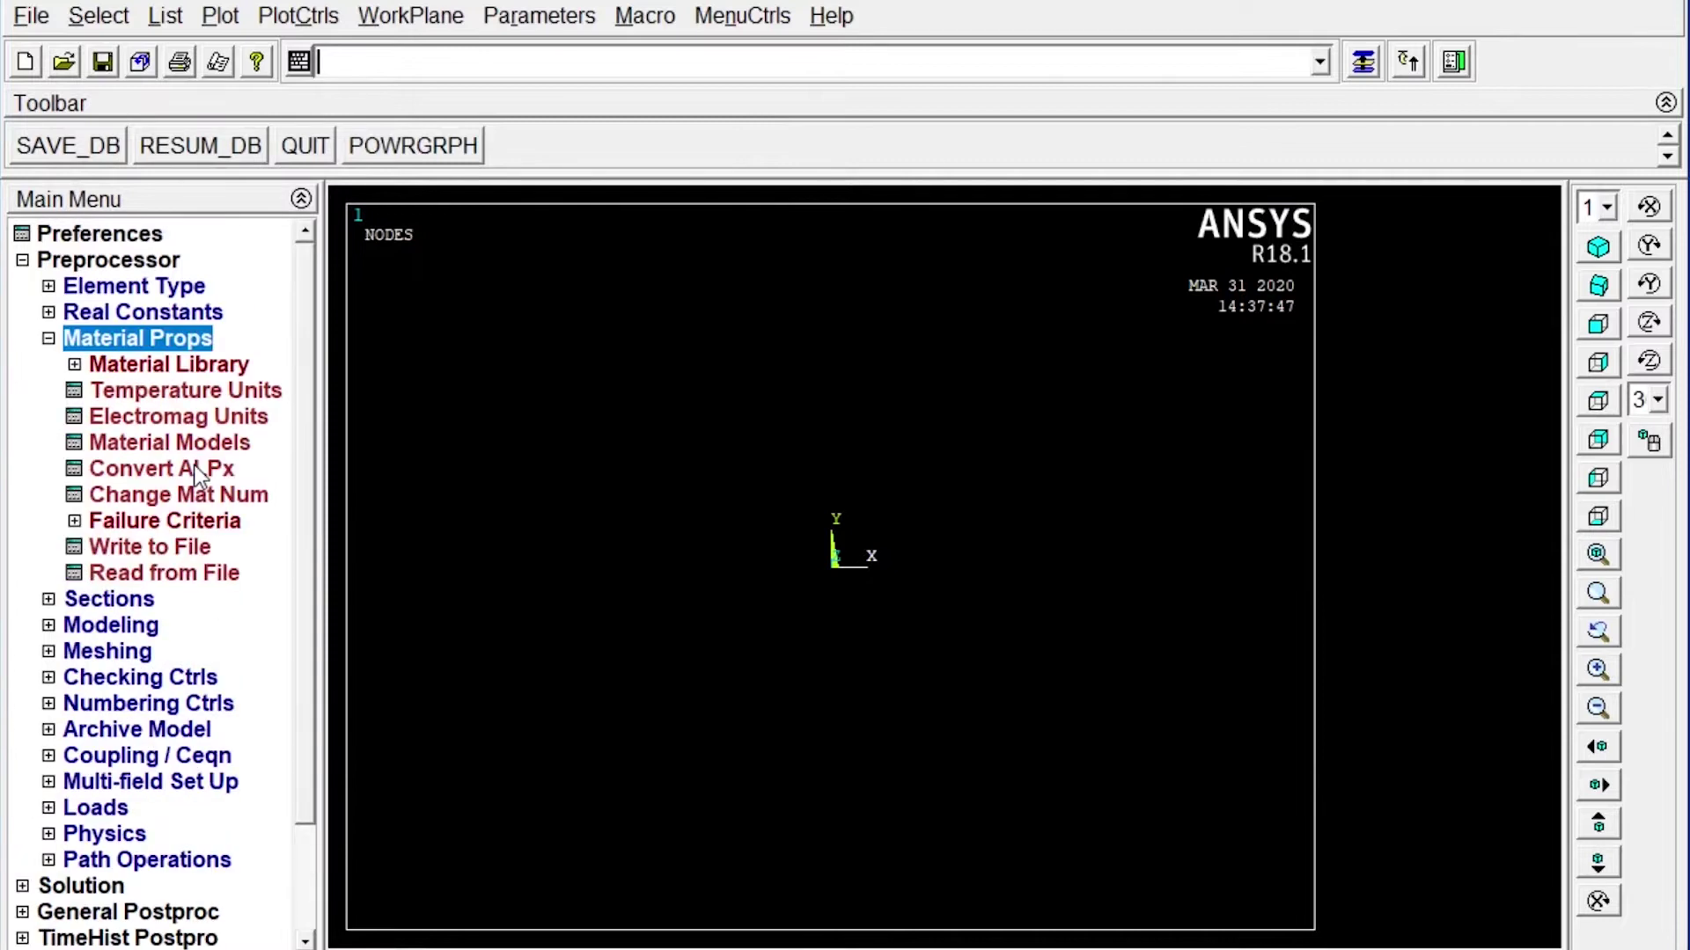
pyautogui.doubleClick(192, 444)
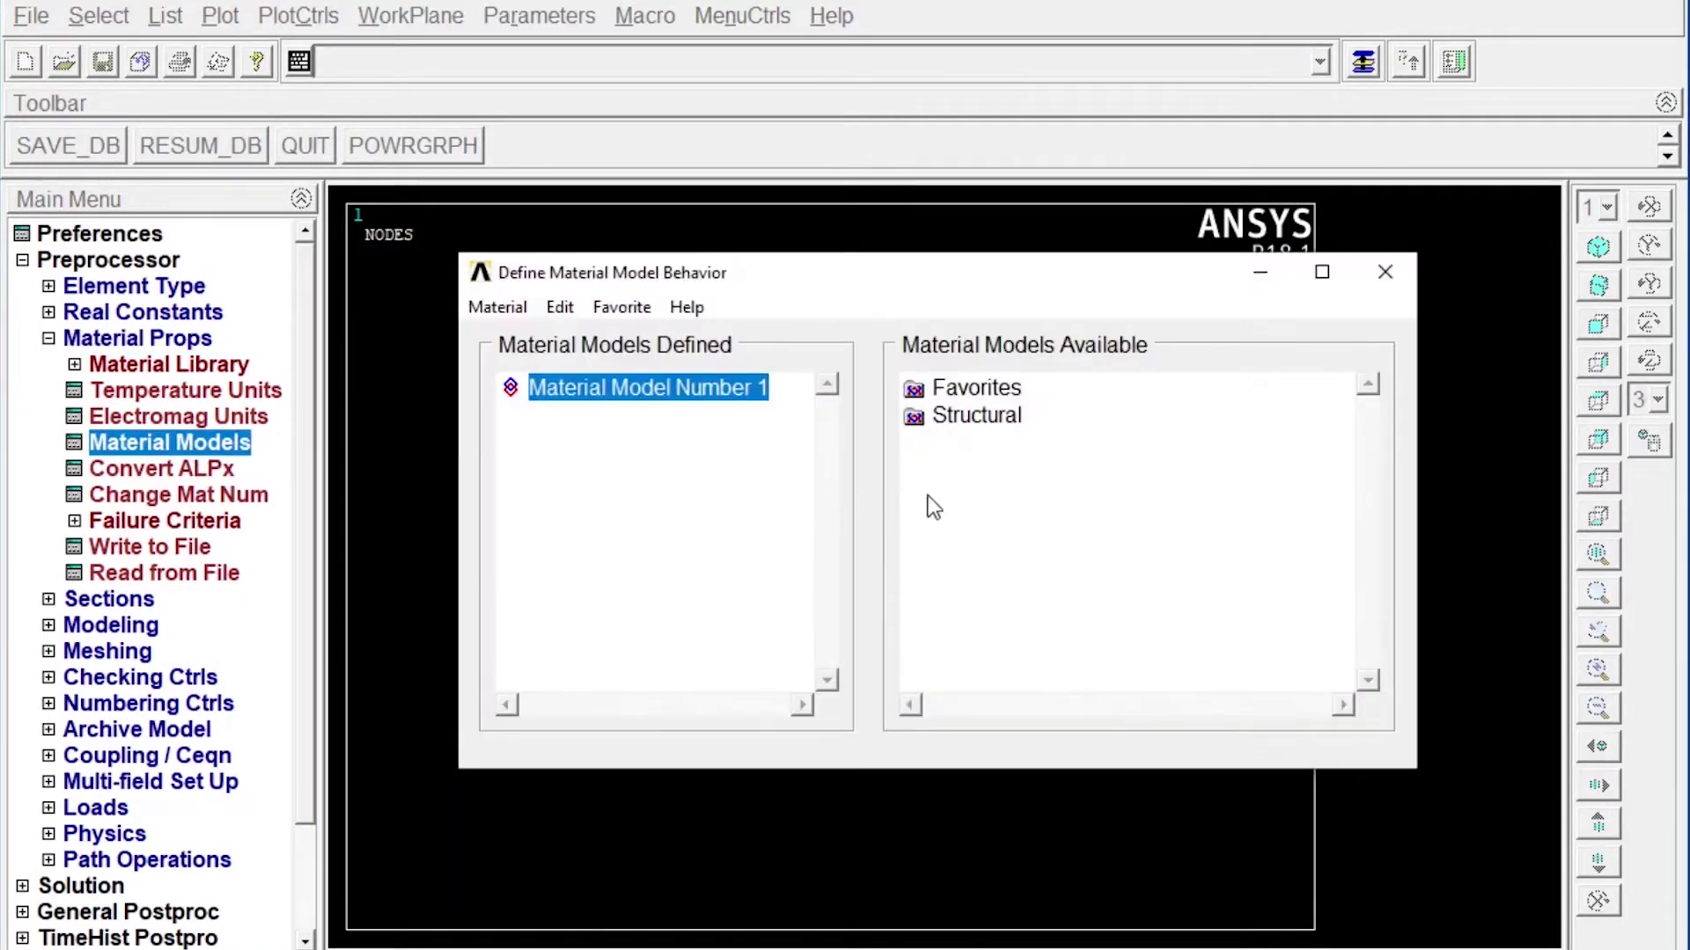
pyautogui.doubleClick(974, 420)
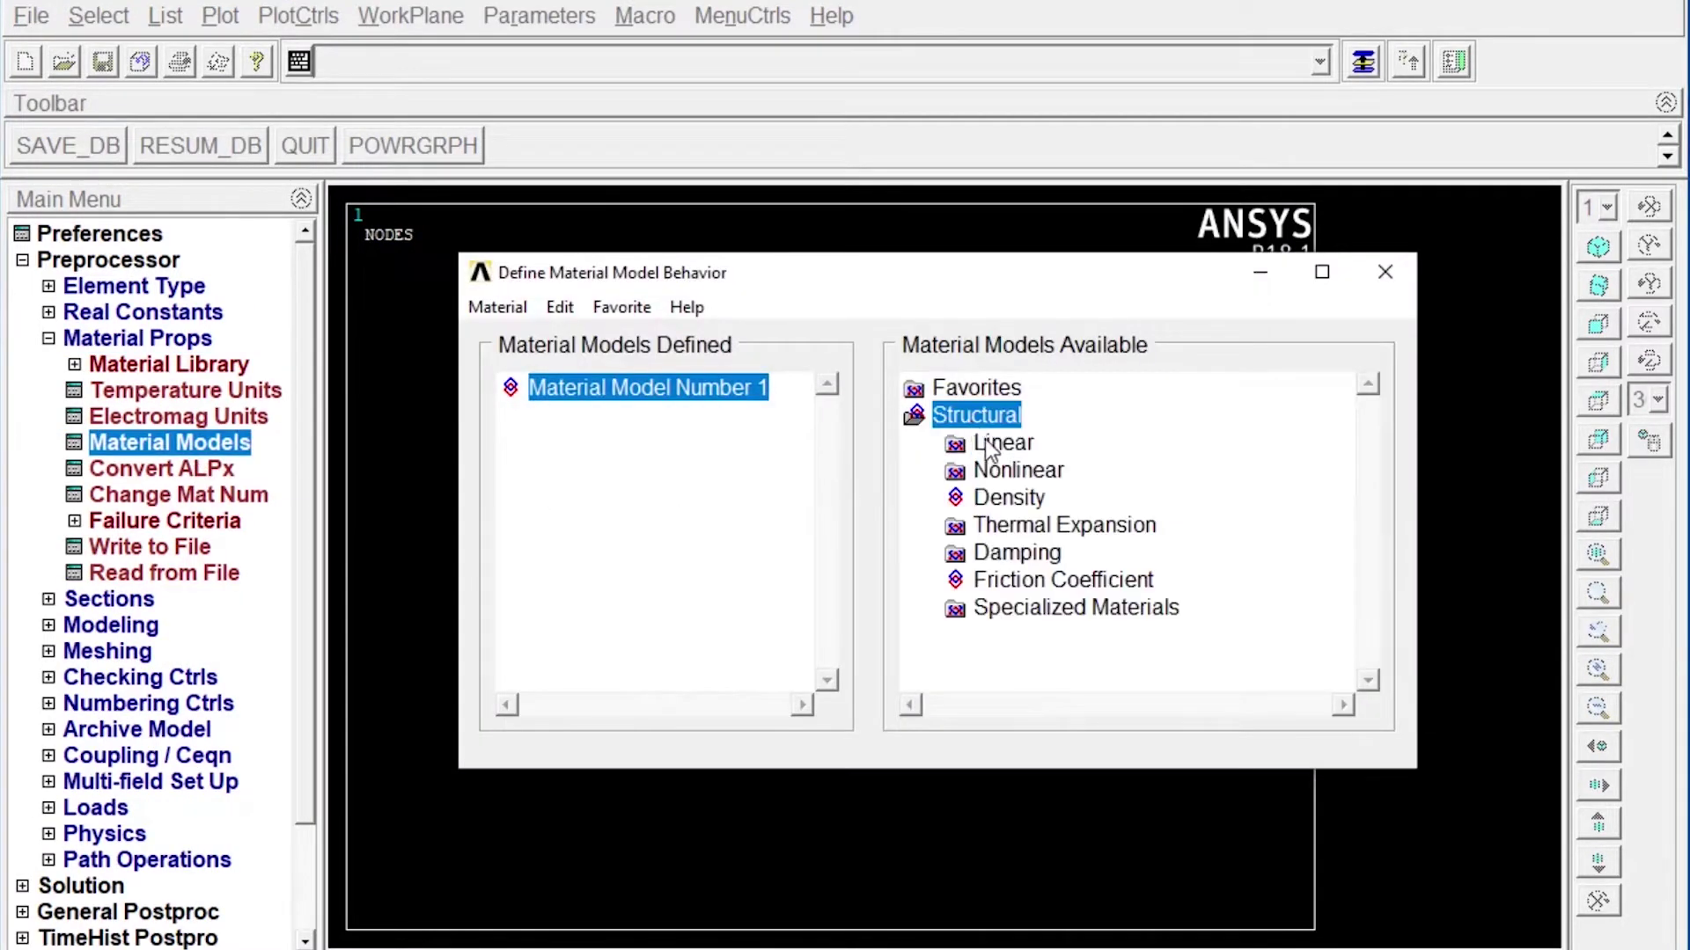
pyautogui.doubleClick(989, 446)
pyautogui.doubleClick(1026, 470)
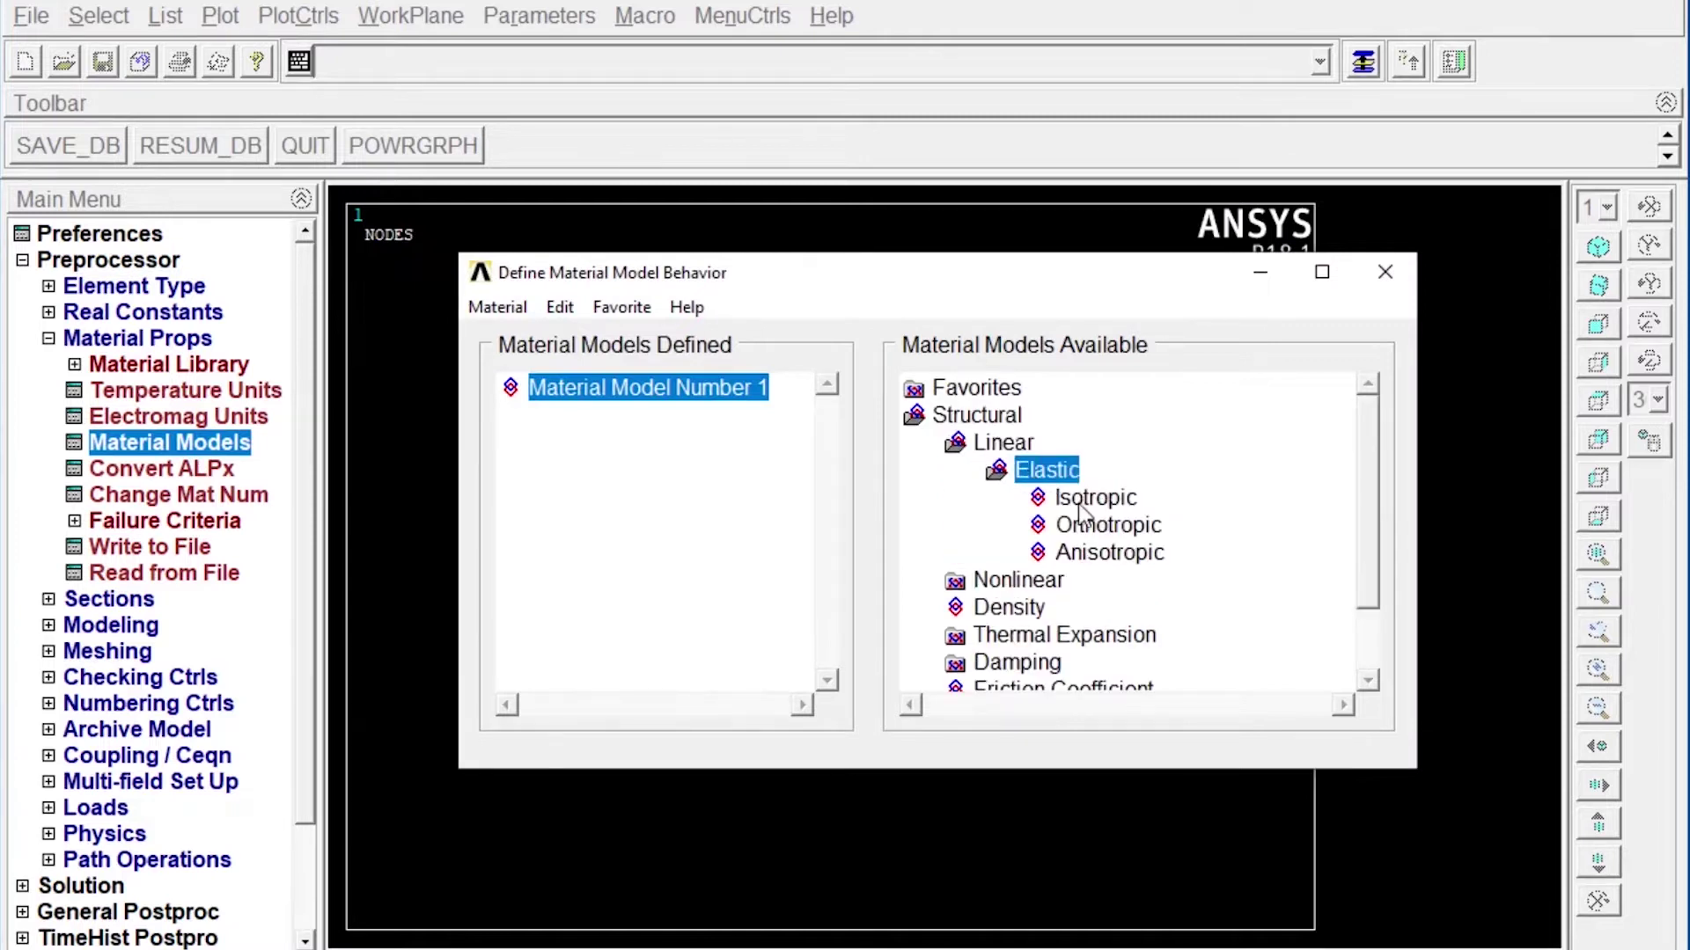
pyautogui.doubleClick(1084, 501)
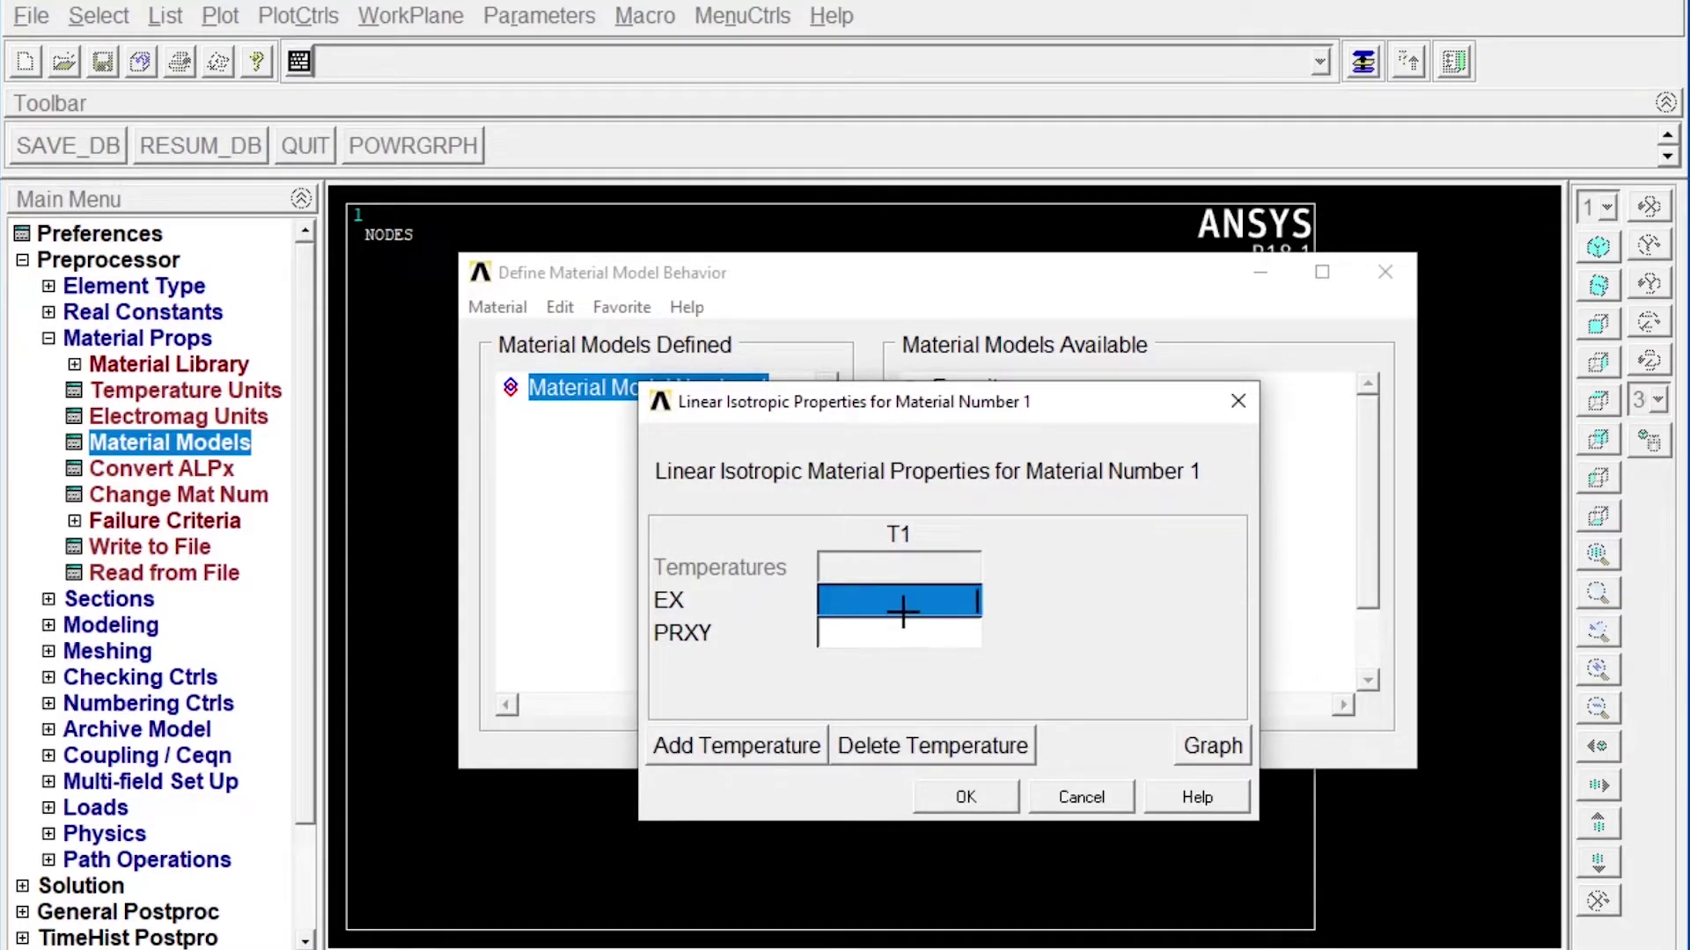
pyautogui.write('2')
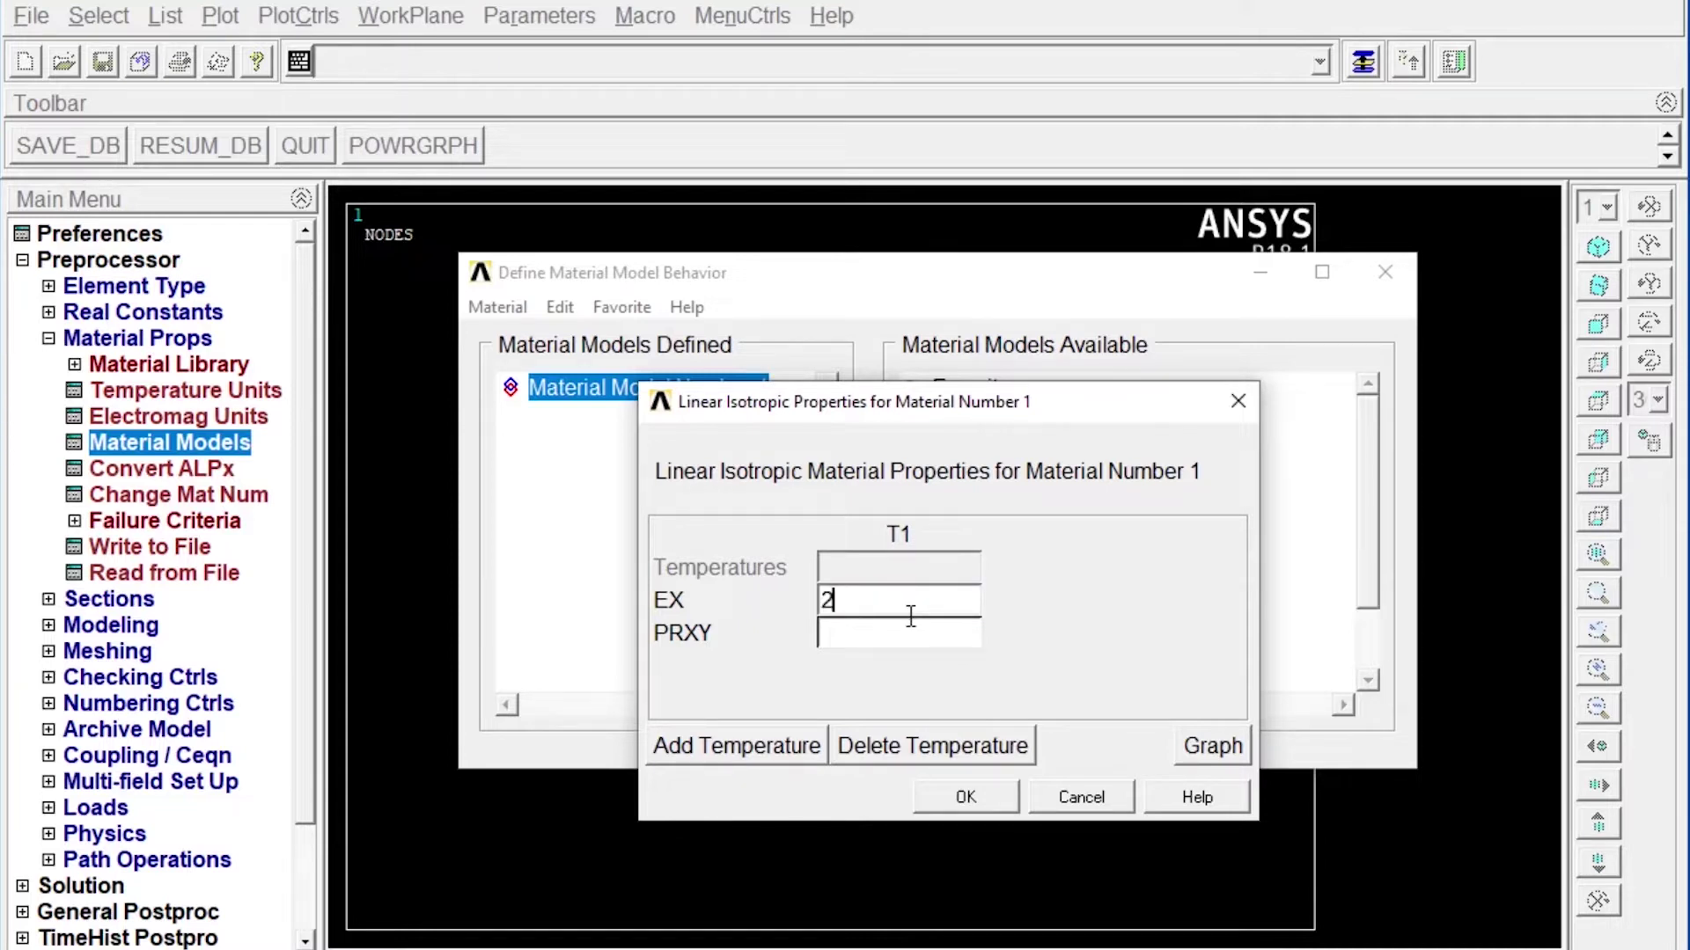
pyautogui.write('e5')
pyautogui.click(893, 643)
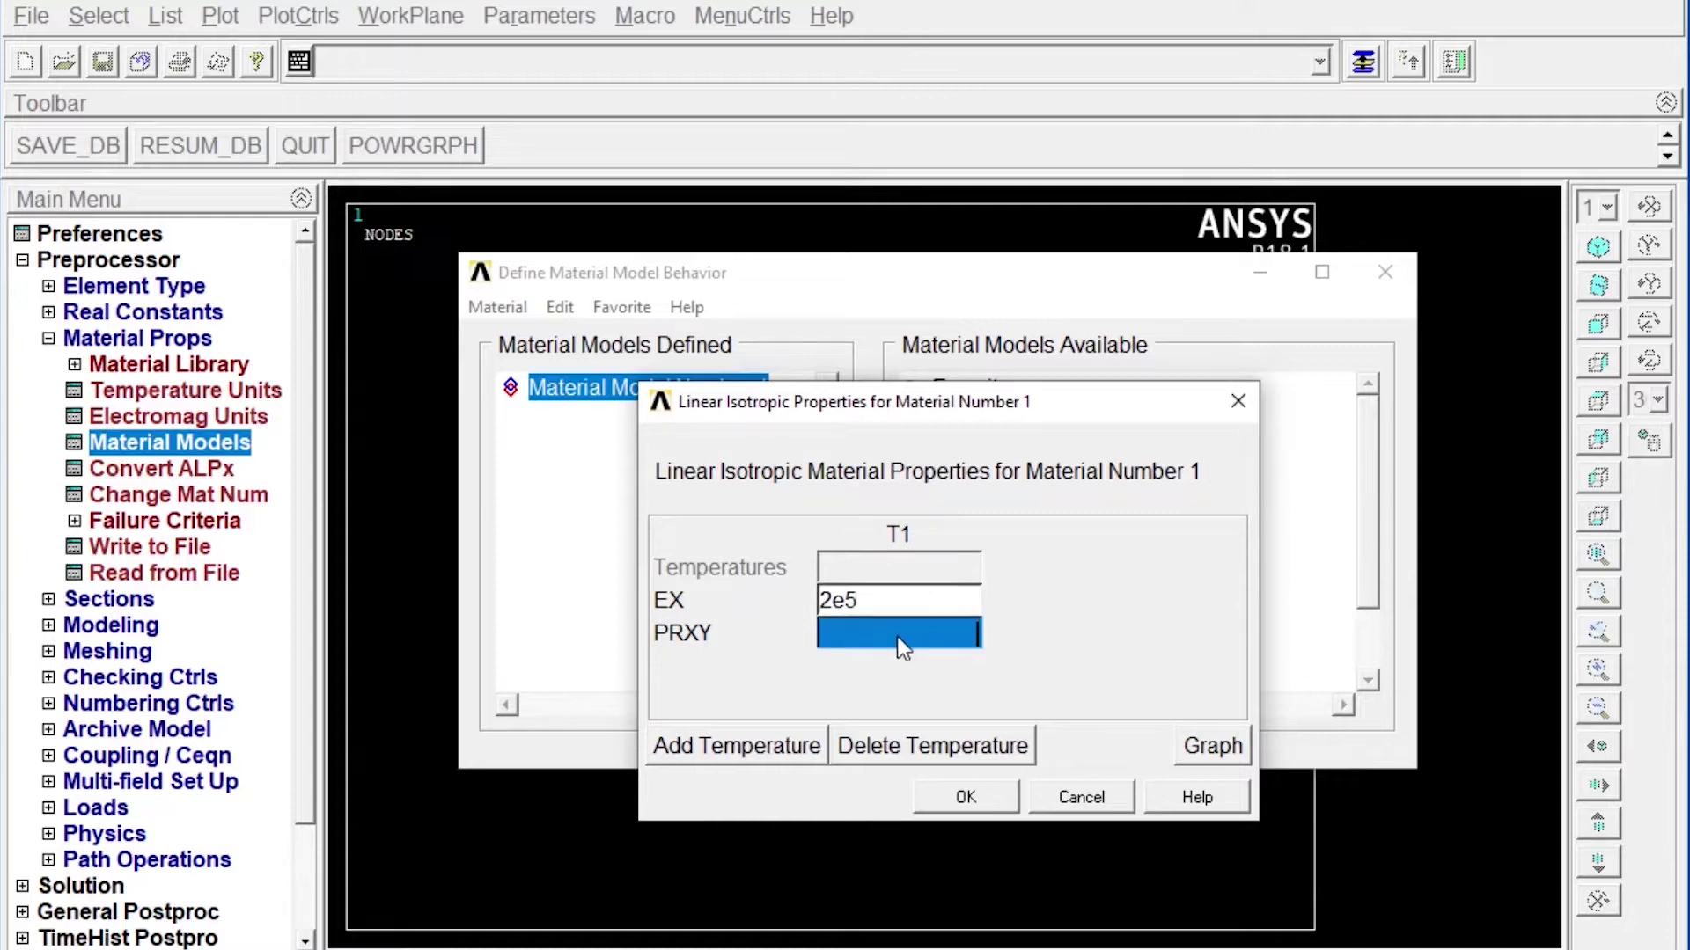
pyautogui.write('0.3')
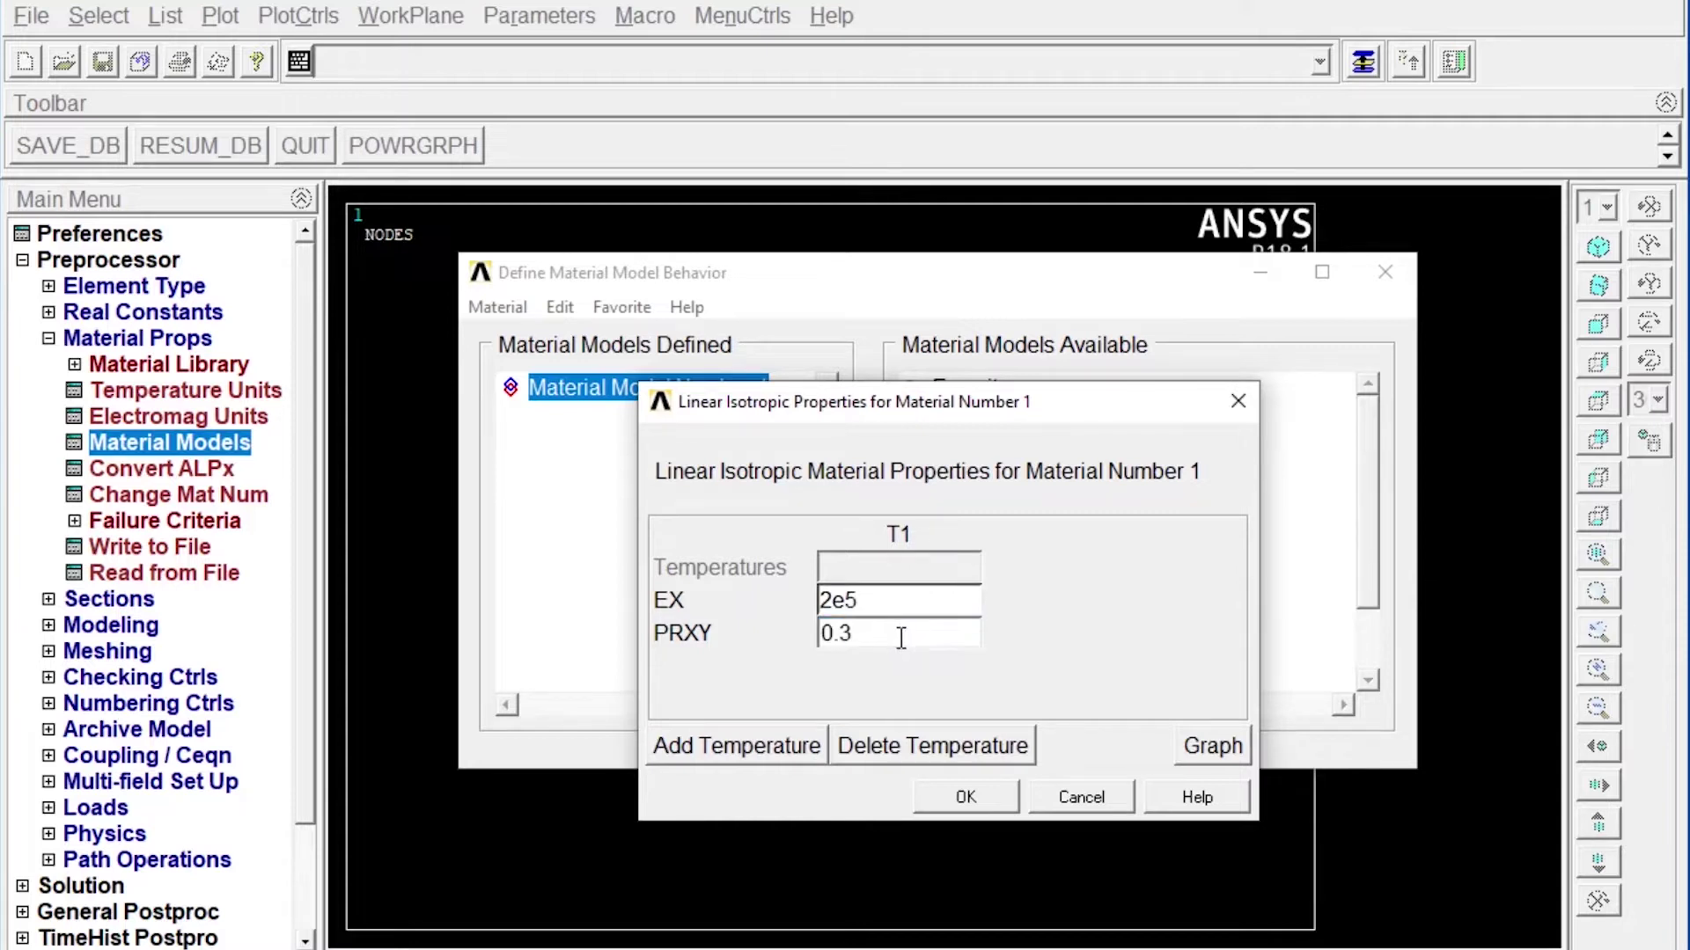
pyautogui.click(961, 798)
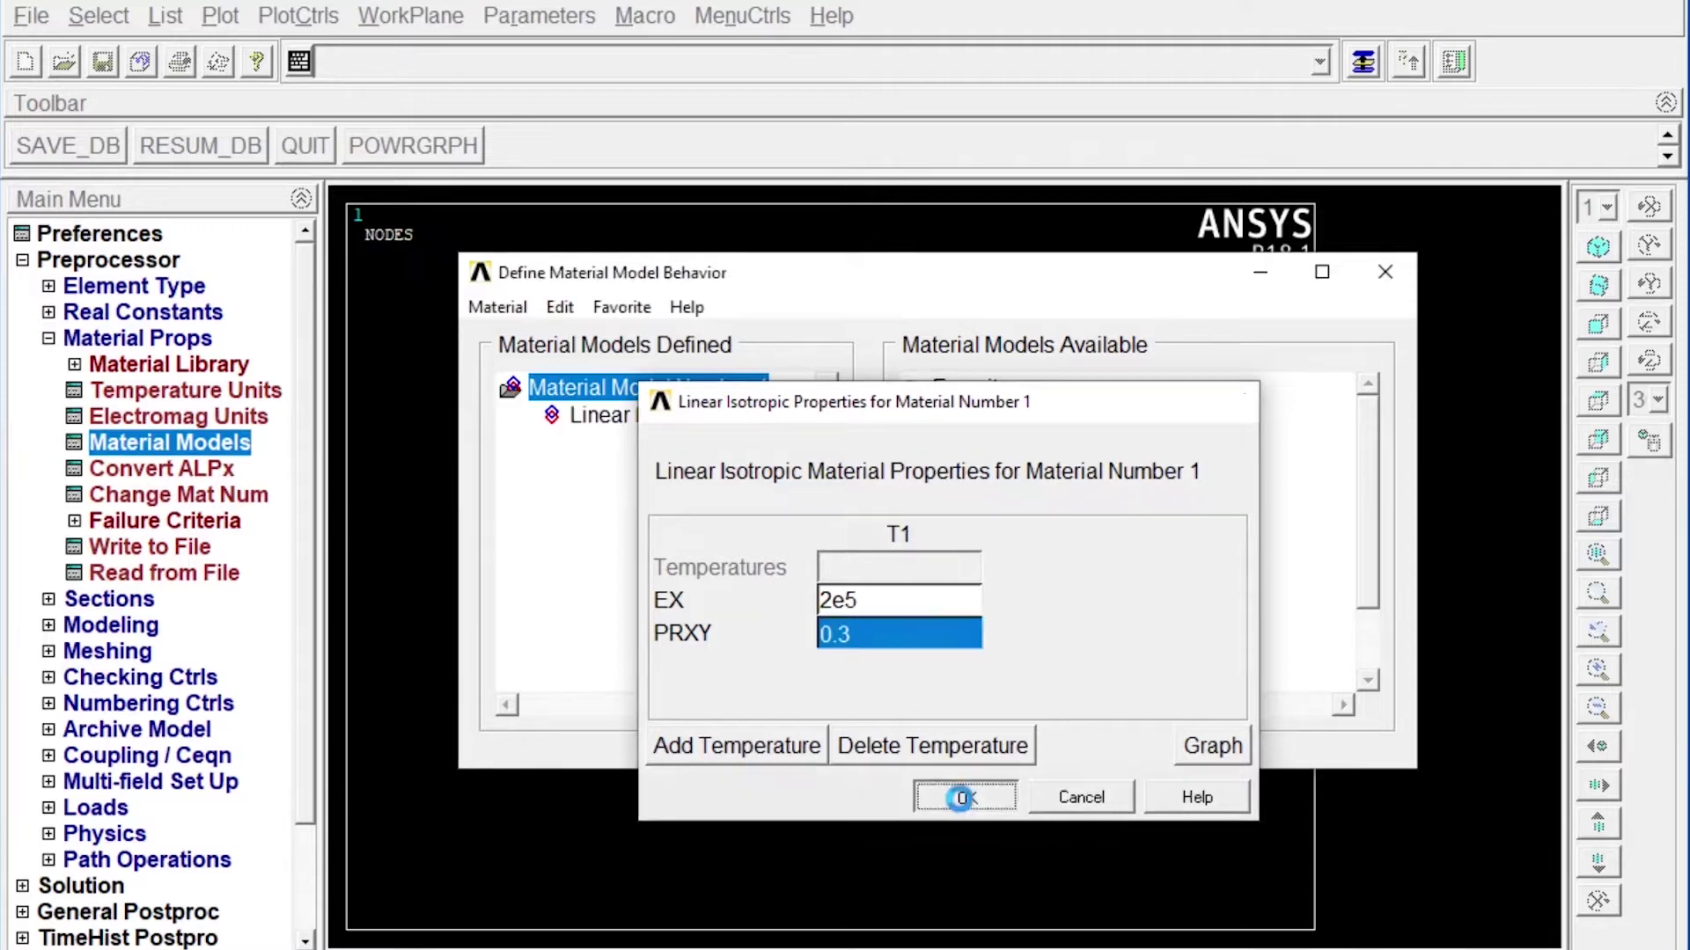
# Step: Close the material window and create rectangular beam section 1 with B = 200, H = 300
pyautogui.click(1384, 272)
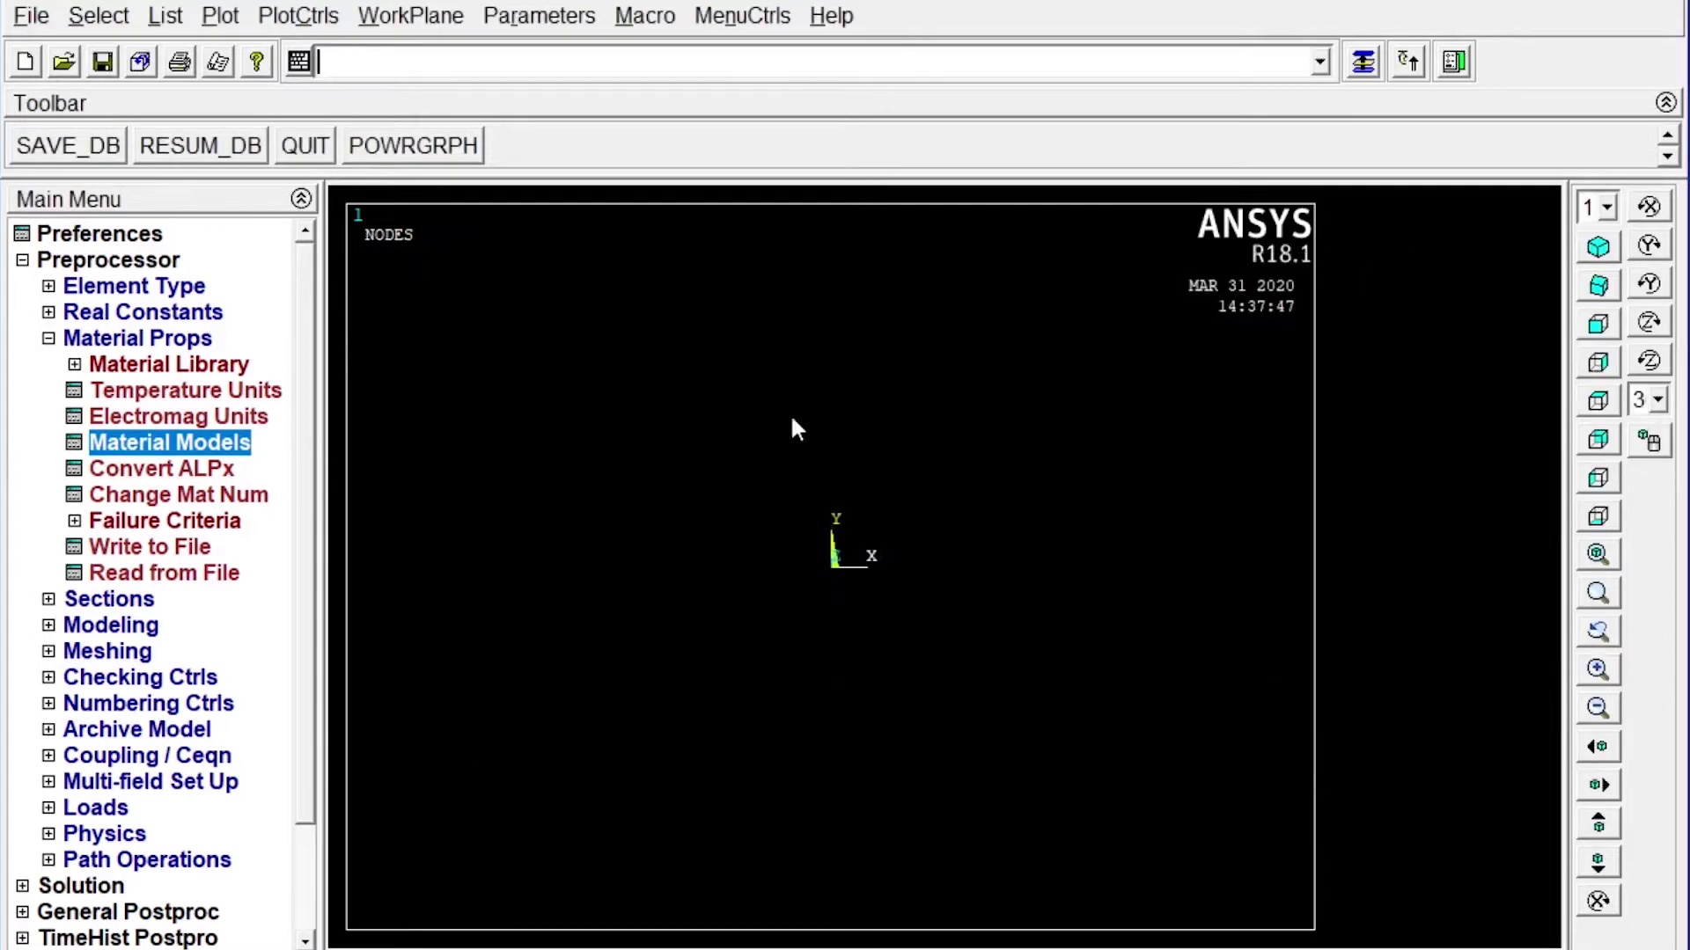
pyautogui.click(84, 597)
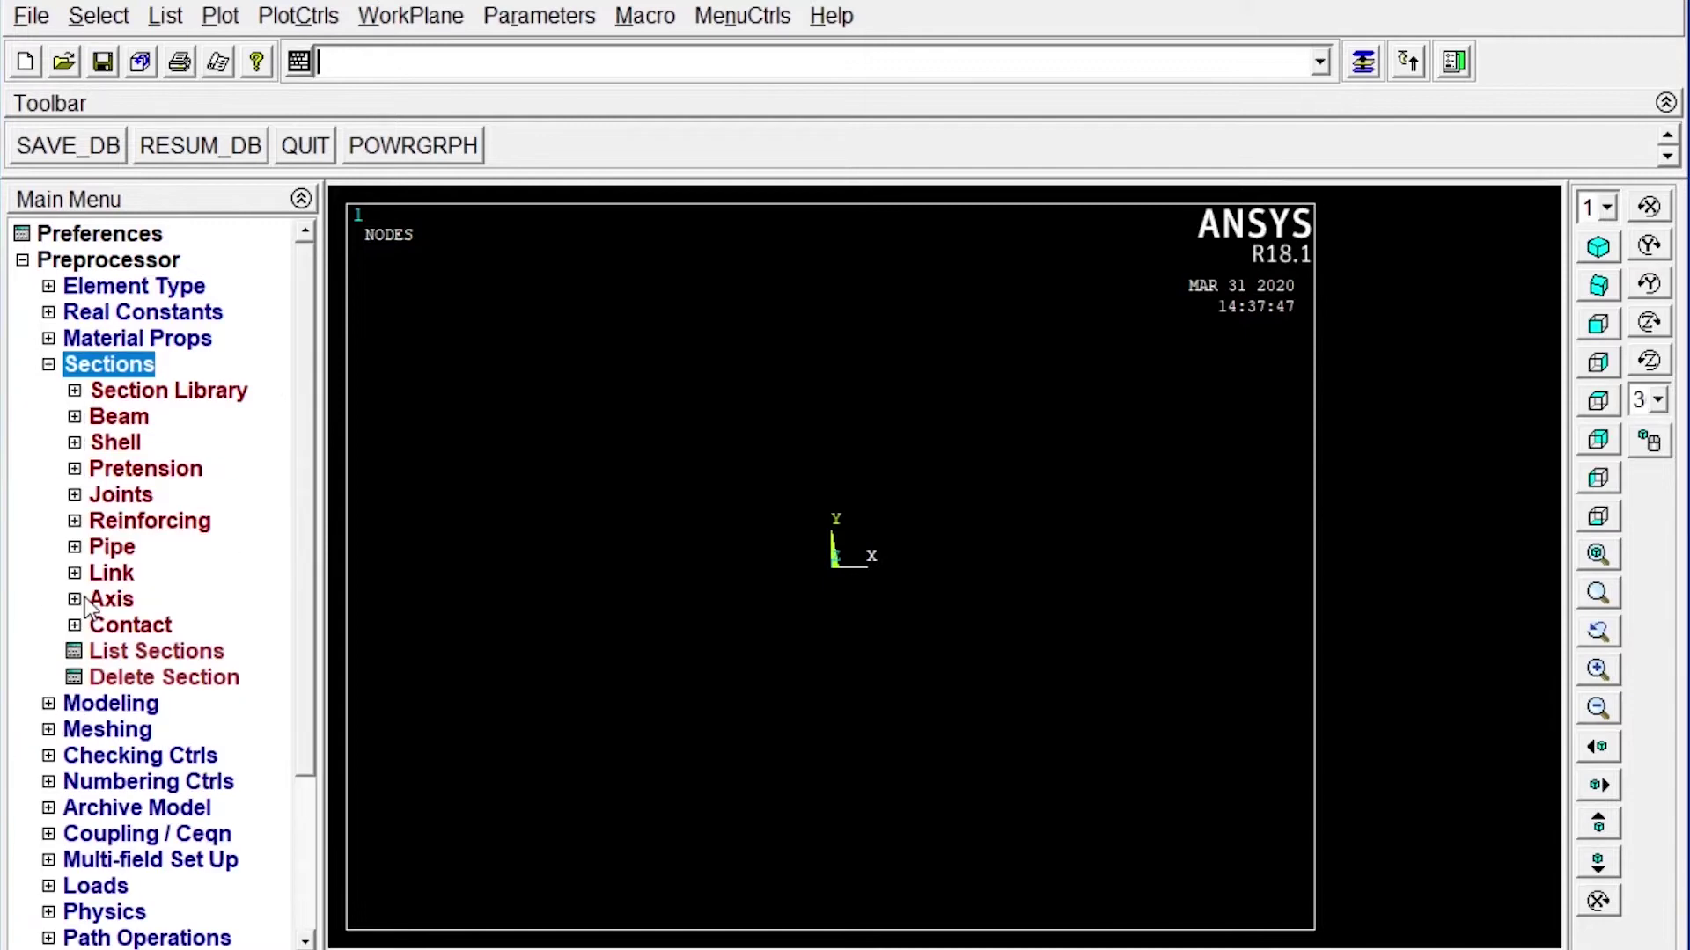
pyautogui.click(118, 417)
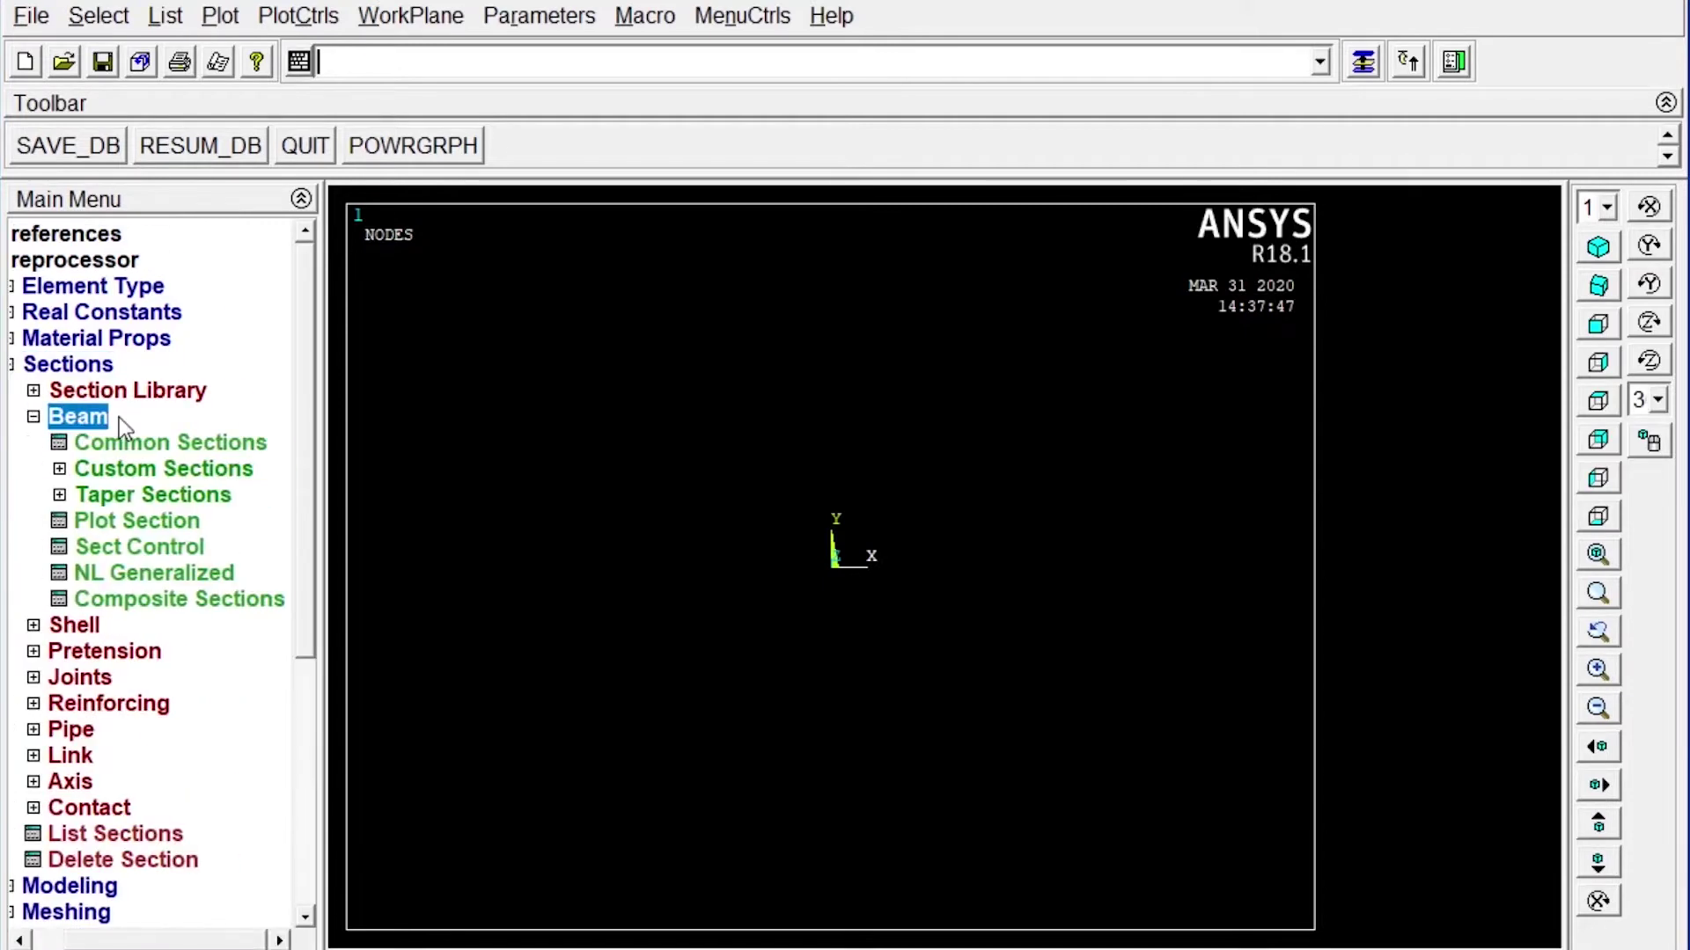
pyautogui.click(127, 440)
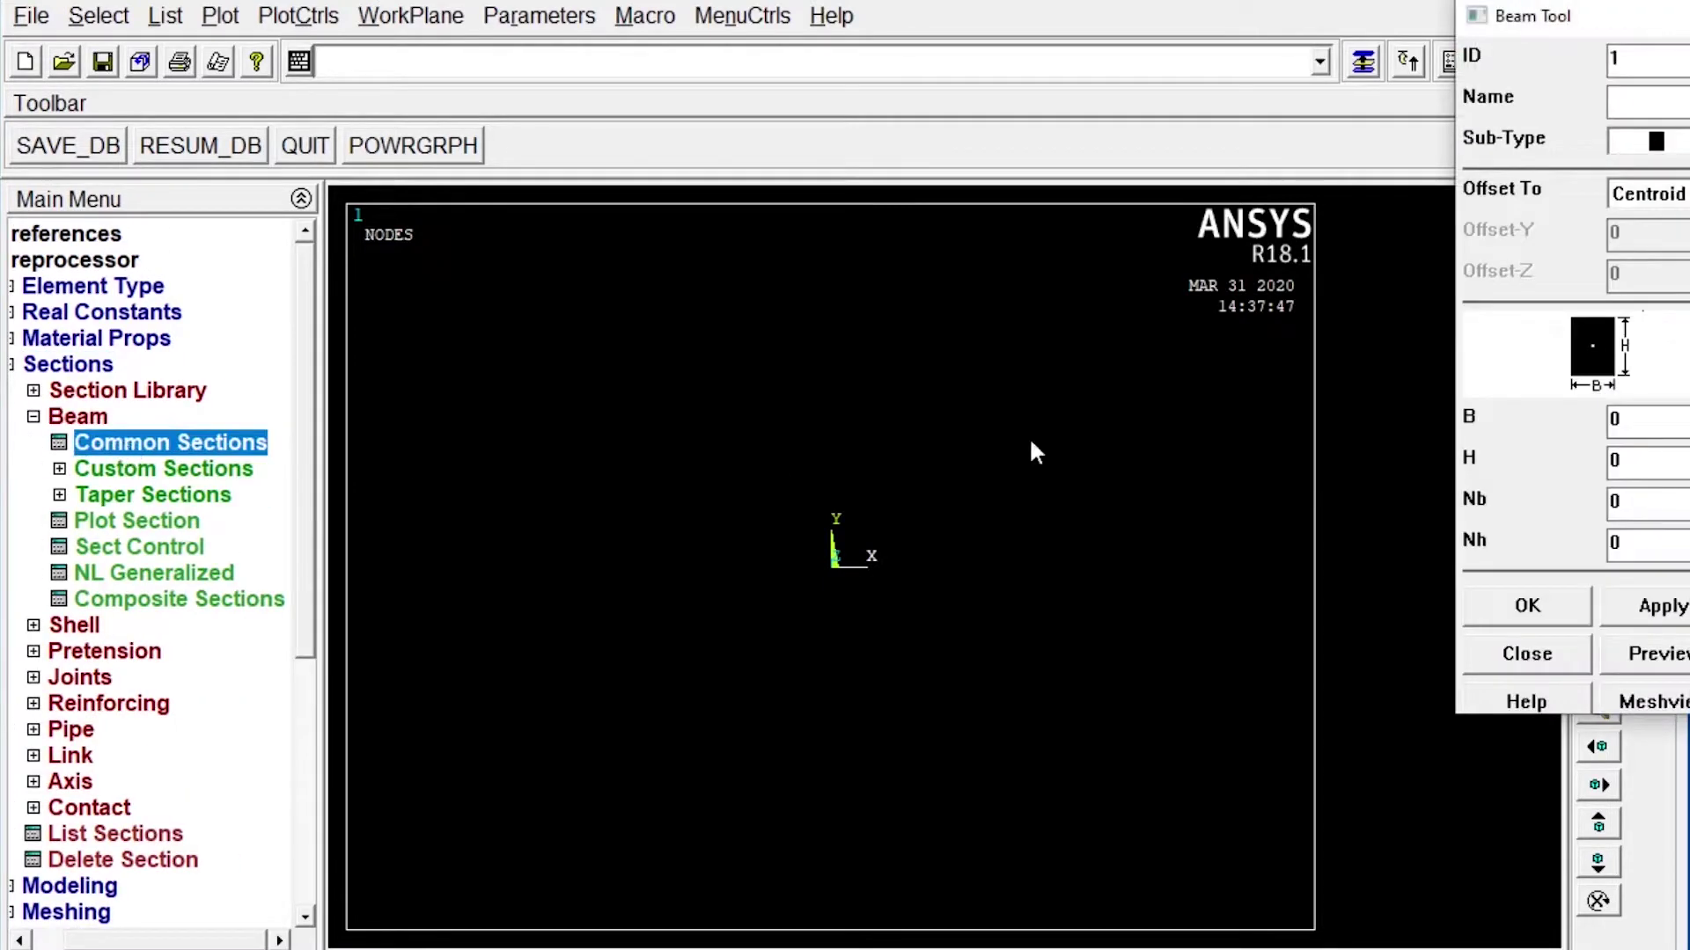
pyautogui.click(1609, 420)
pyautogui.write('200')
pyautogui.click(1611, 459)
pyautogui.write('300')
pyautogui.click(1532, 606)
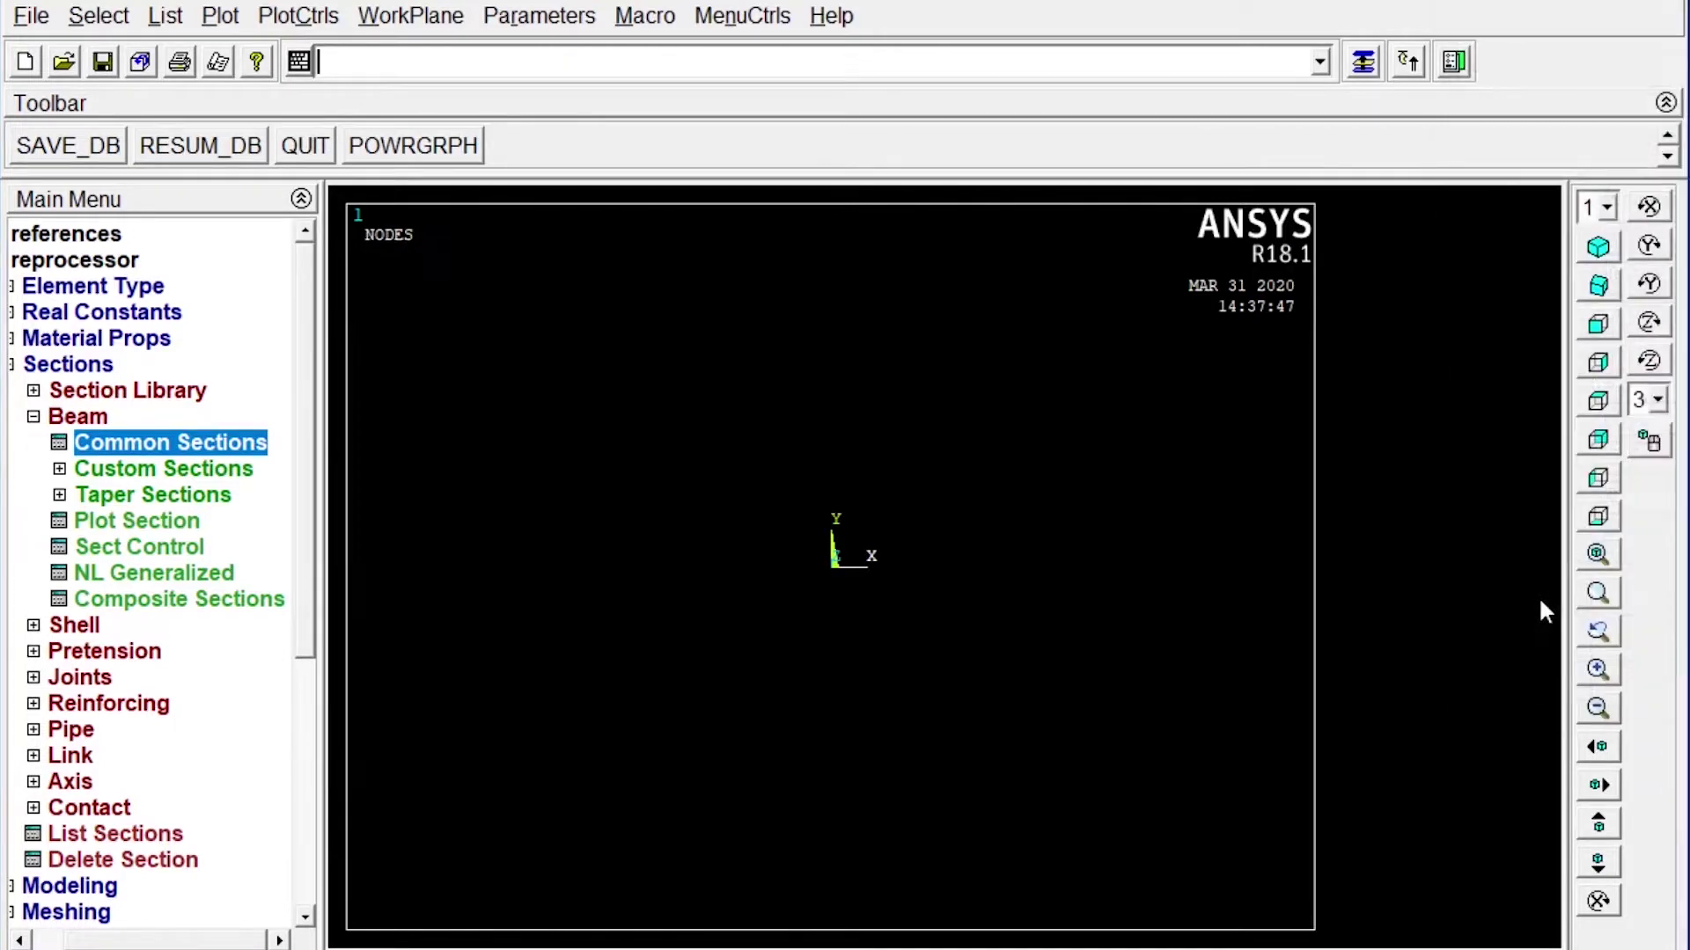
pyautogui.click(37, 417)
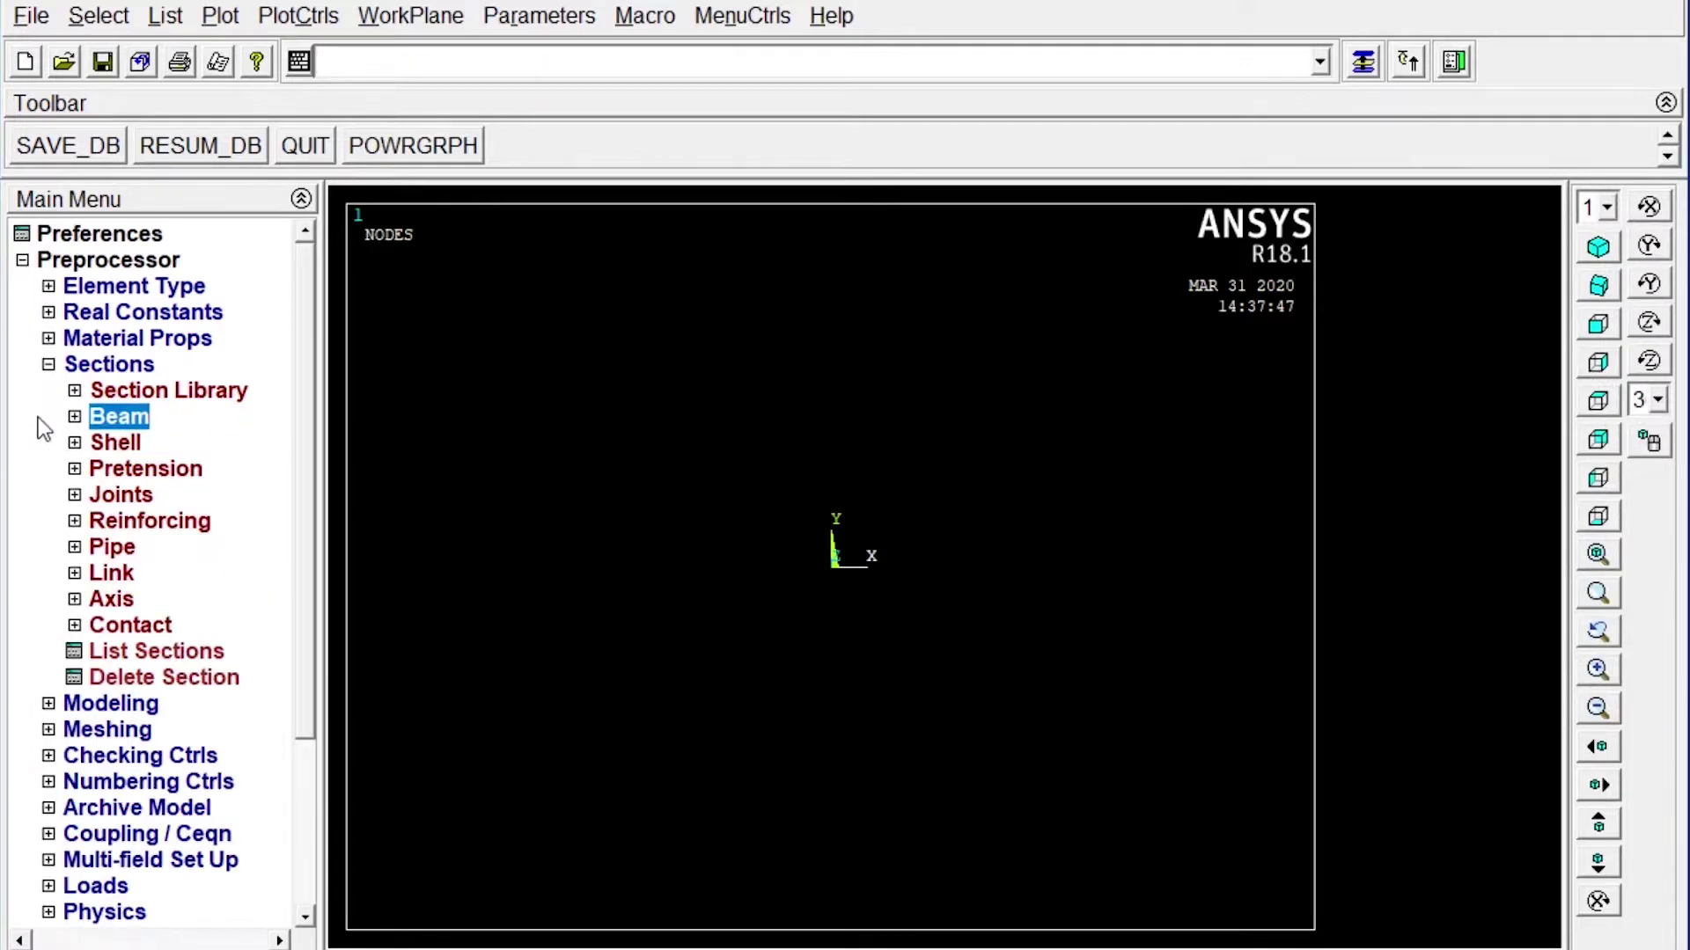
# Step: Open Modeling > Create > Keypoints > In Active CS to place keypoints by coordinates
pyautogui.click(49, 365)
pyautogui.click(86, 390)
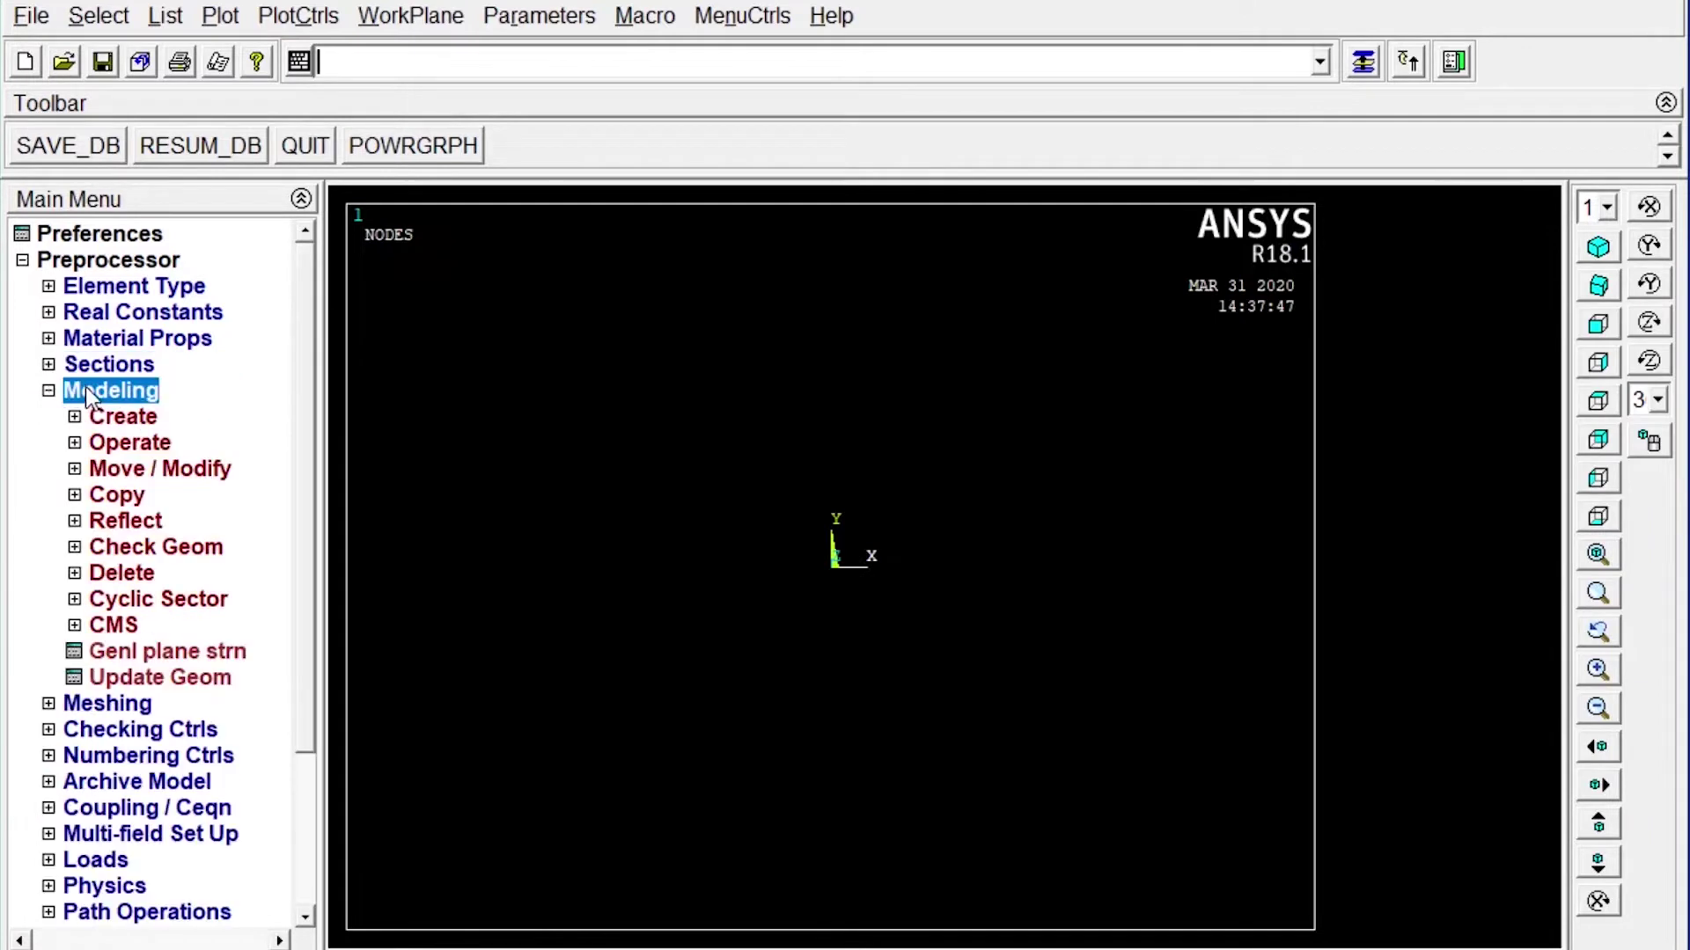
pyautogui.click(110, 417)
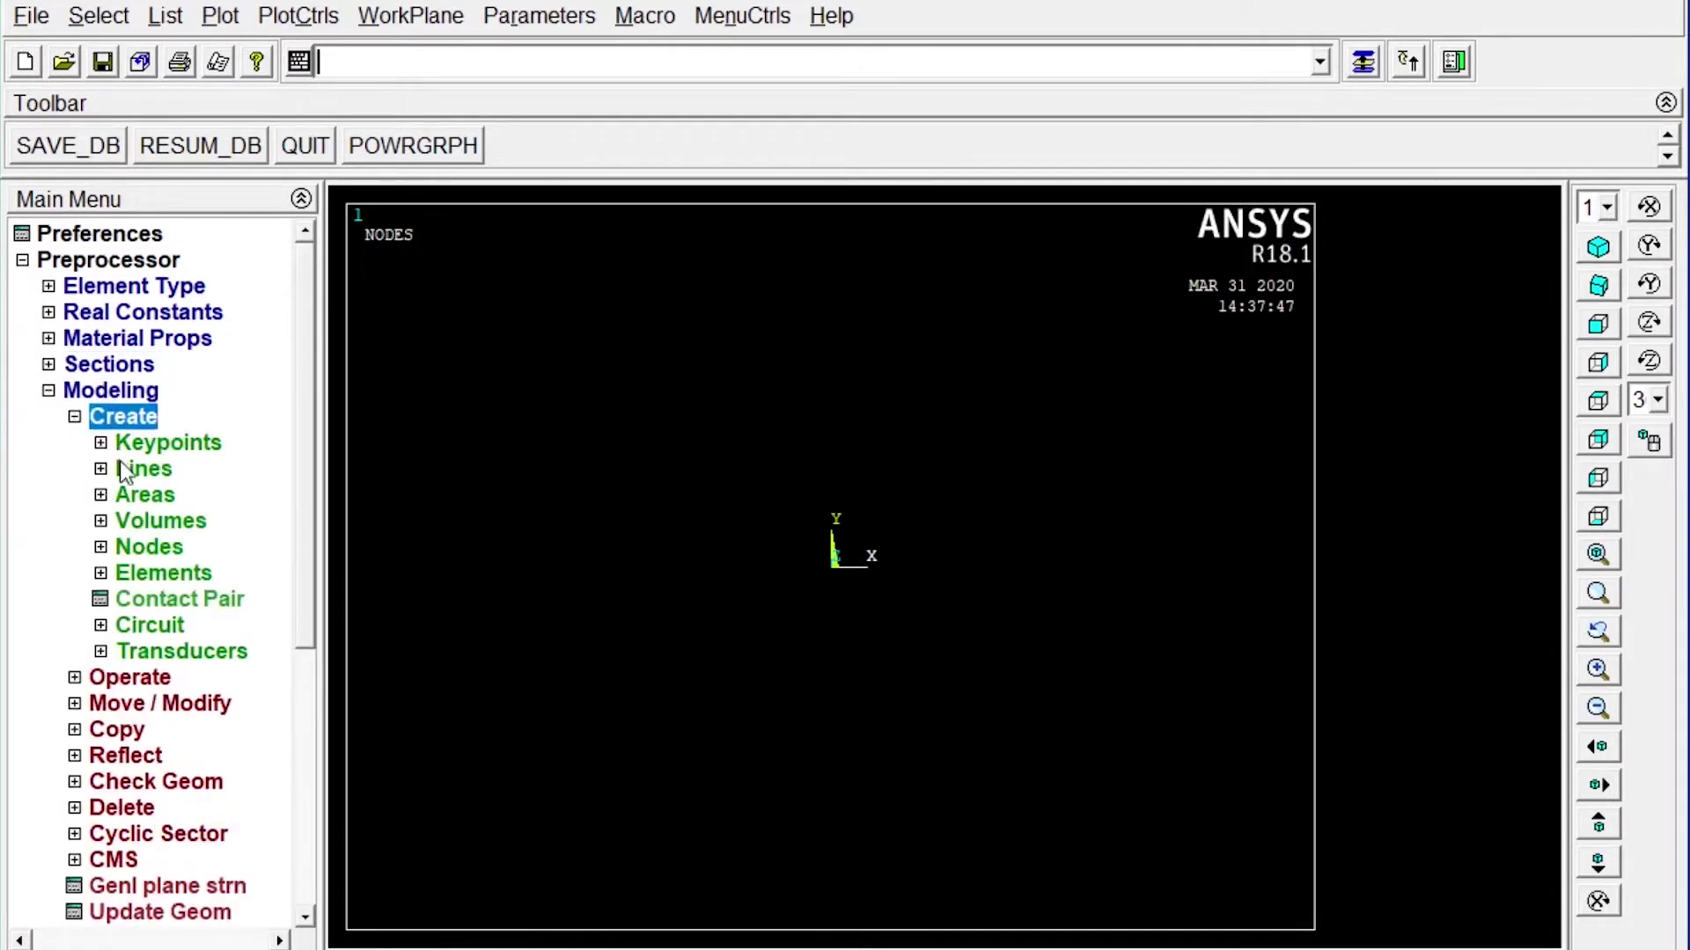
pyautogui.click(130, 441)
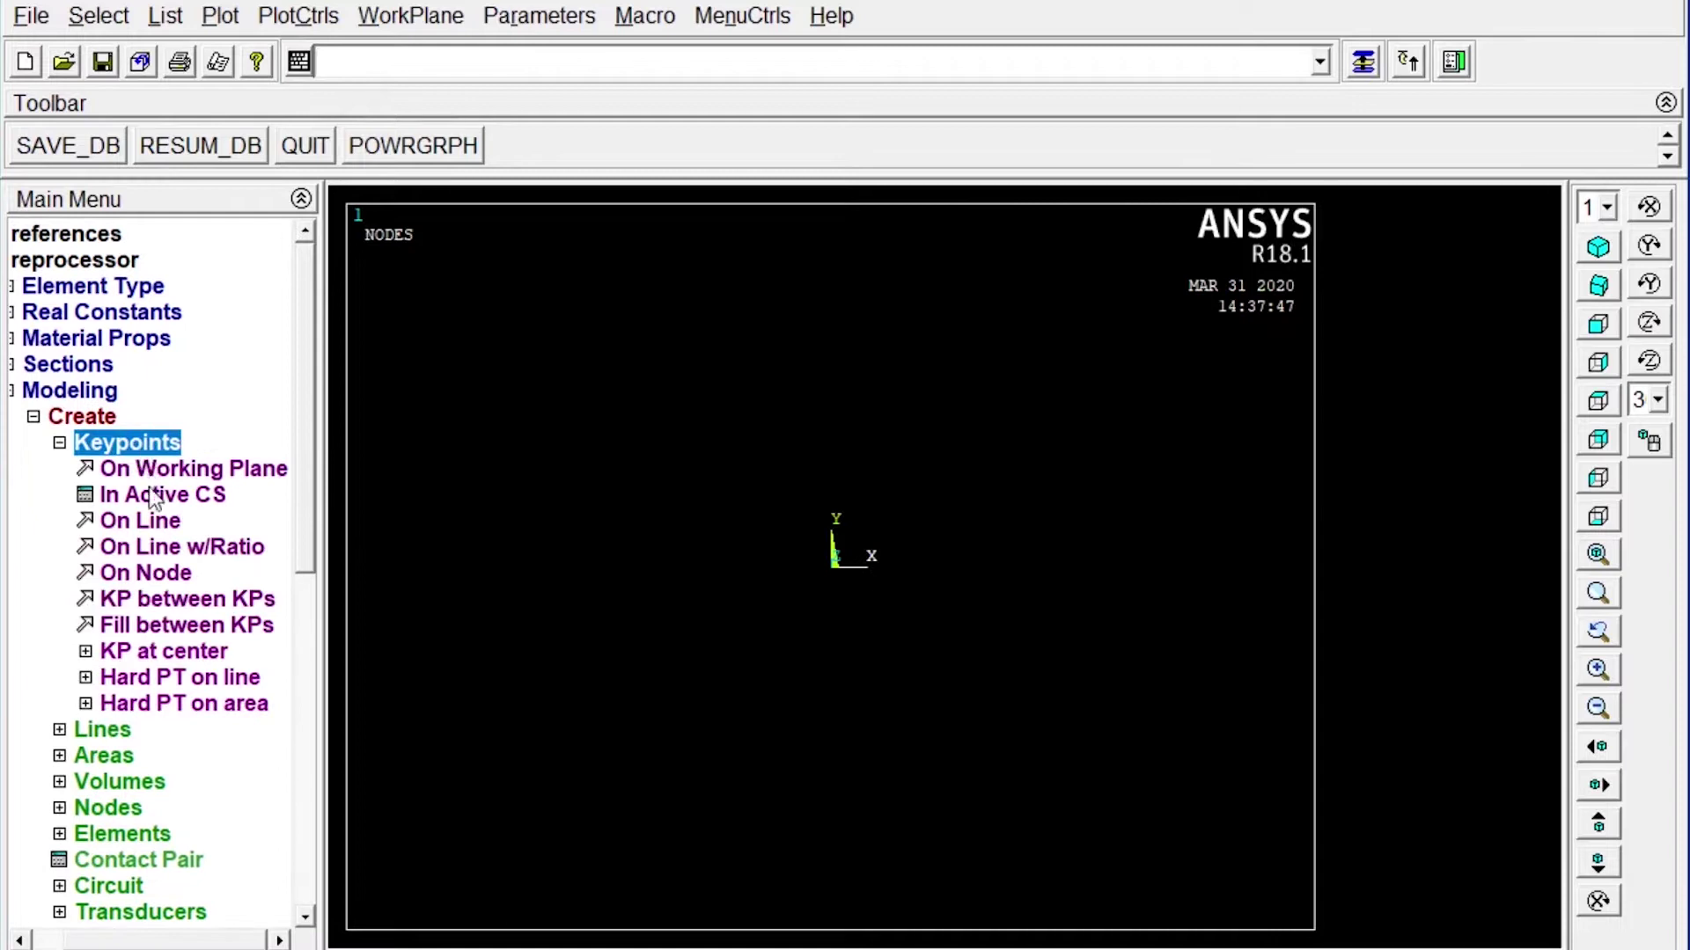
pyautogui.click(151, 496)
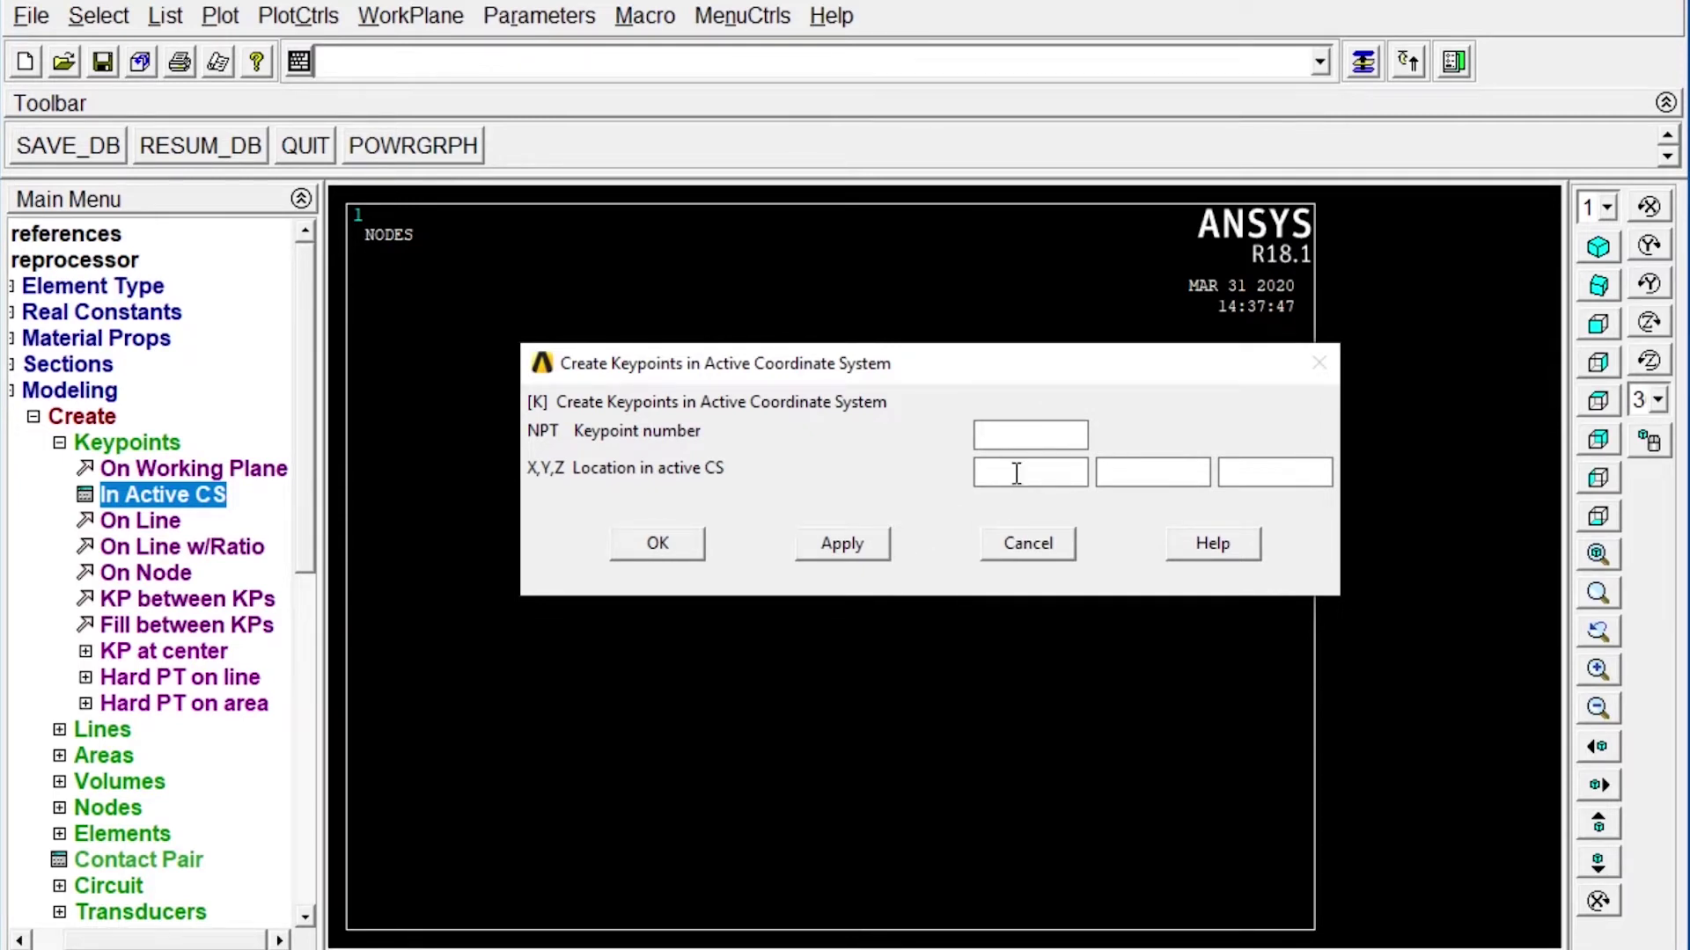
# Step: Create keypoints 1–4 on the X axis at X = 0, 5000, 10000 and 14000
pyautogui.click(858, 542)
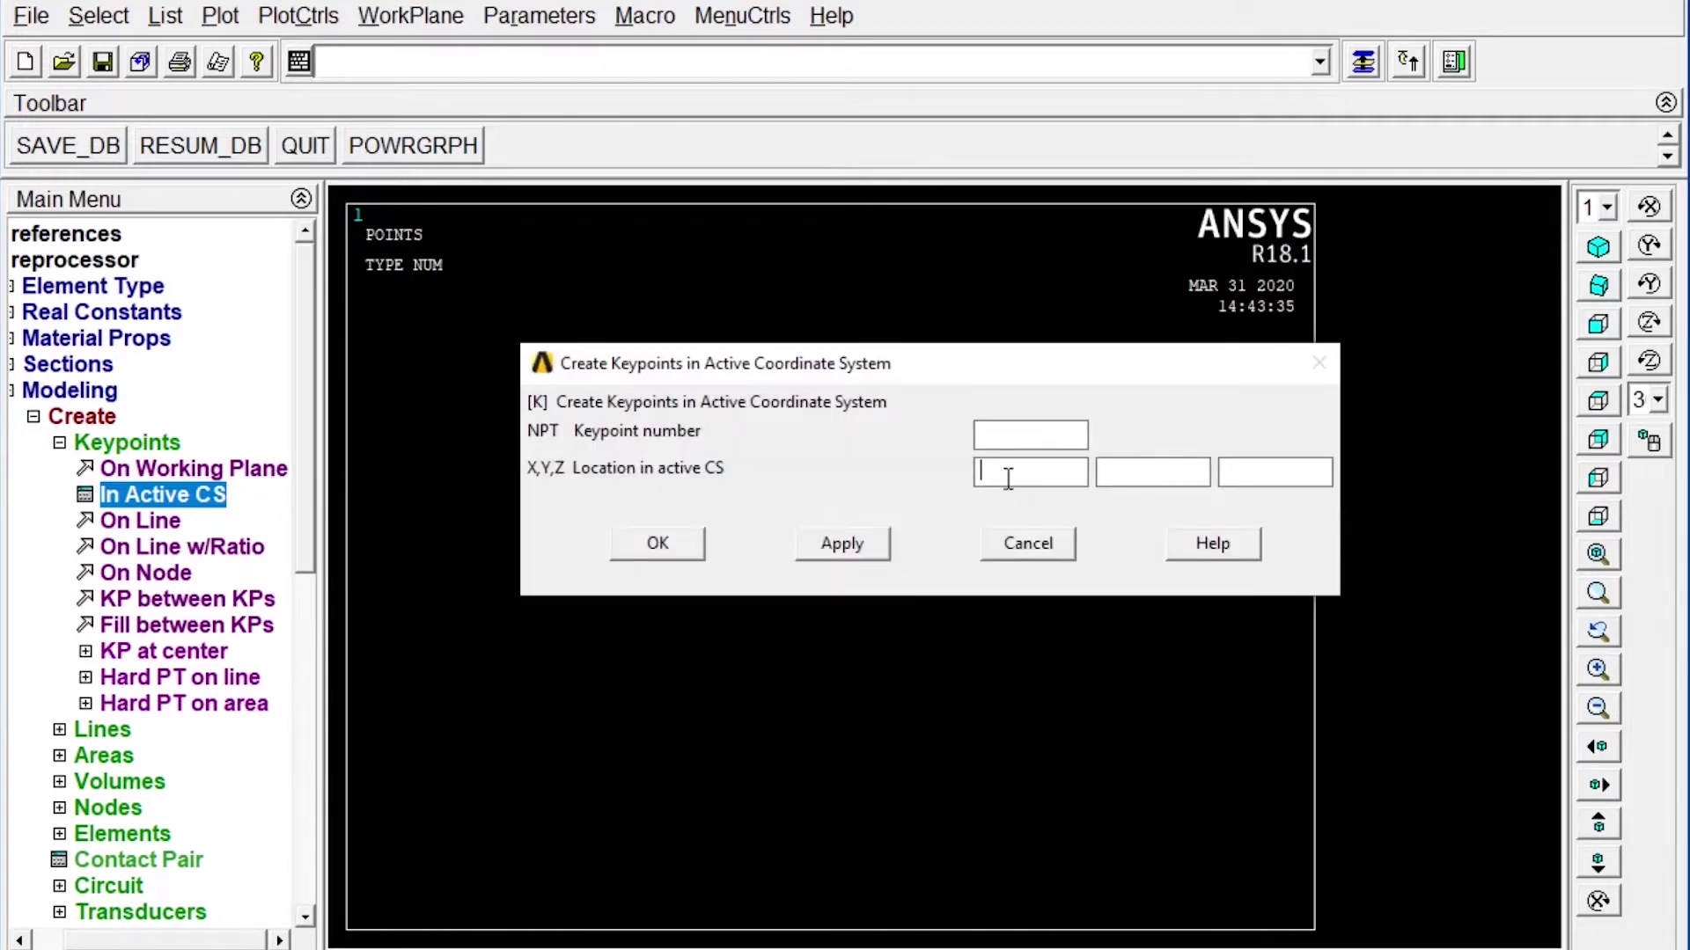
pyautogui.write('5000')
pyautogui.click(862, 541)
pyautogui.click(982, 473)
pyautogui.press('Delete')
pyautogui.write('10000')
pyautogui.click(858, 543)
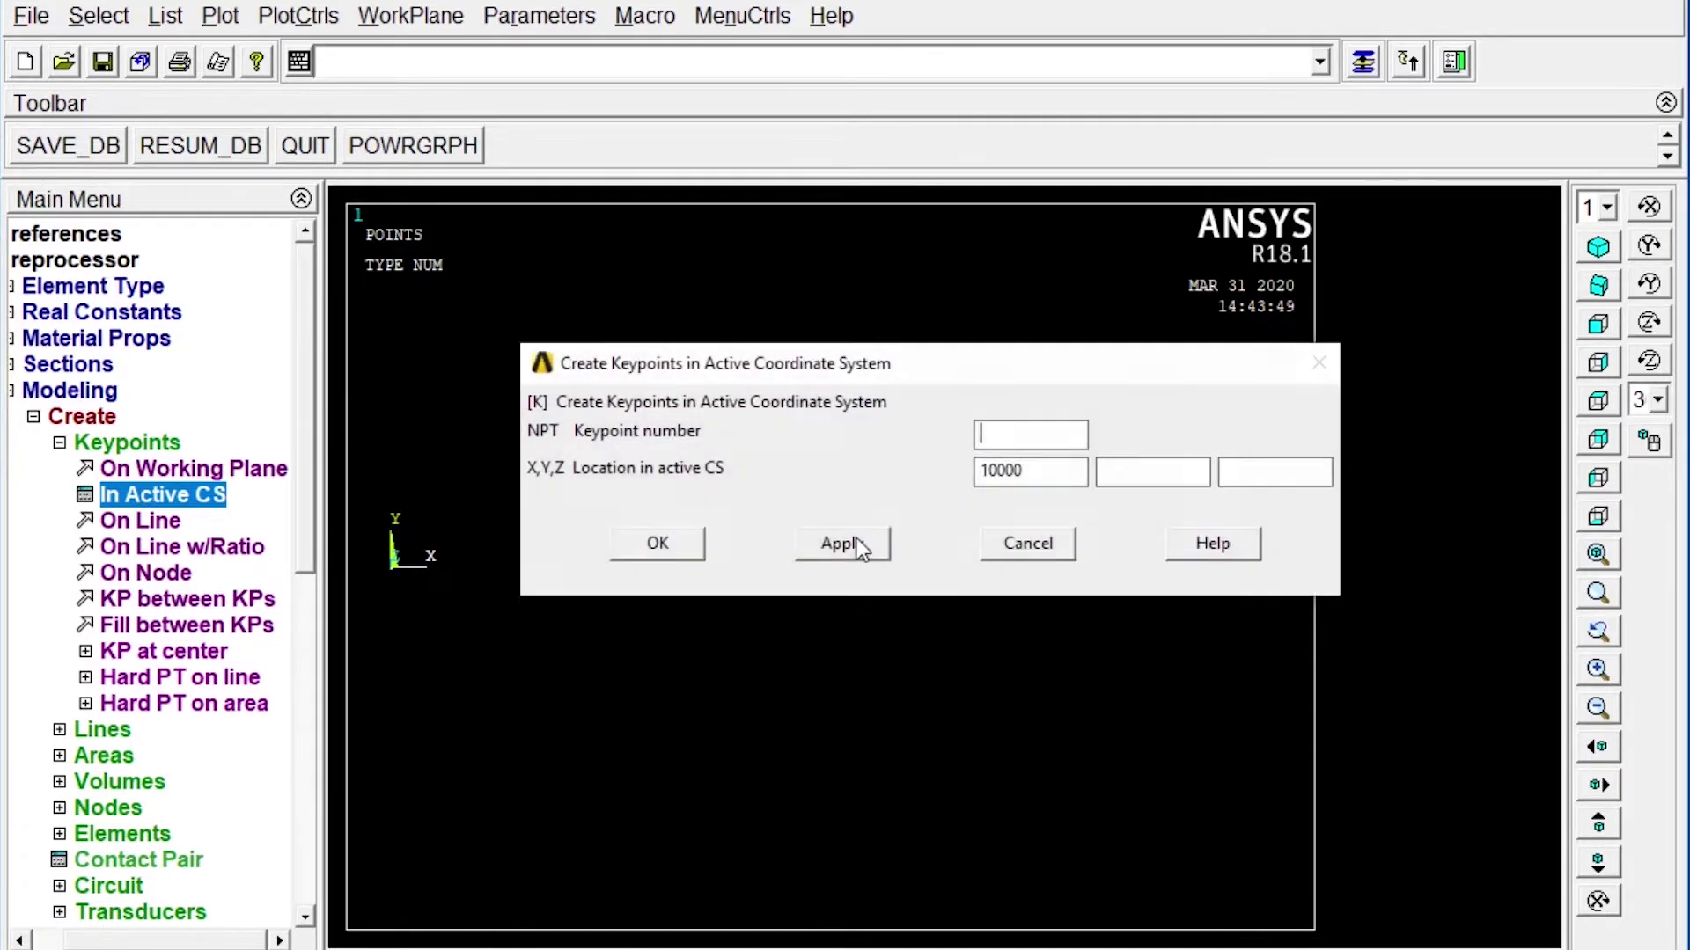
pyautogui.click(996, 471)
pyautogui.press('BackSpace')
pyautogui.write('4000')
pyautogui.click(683, 545)
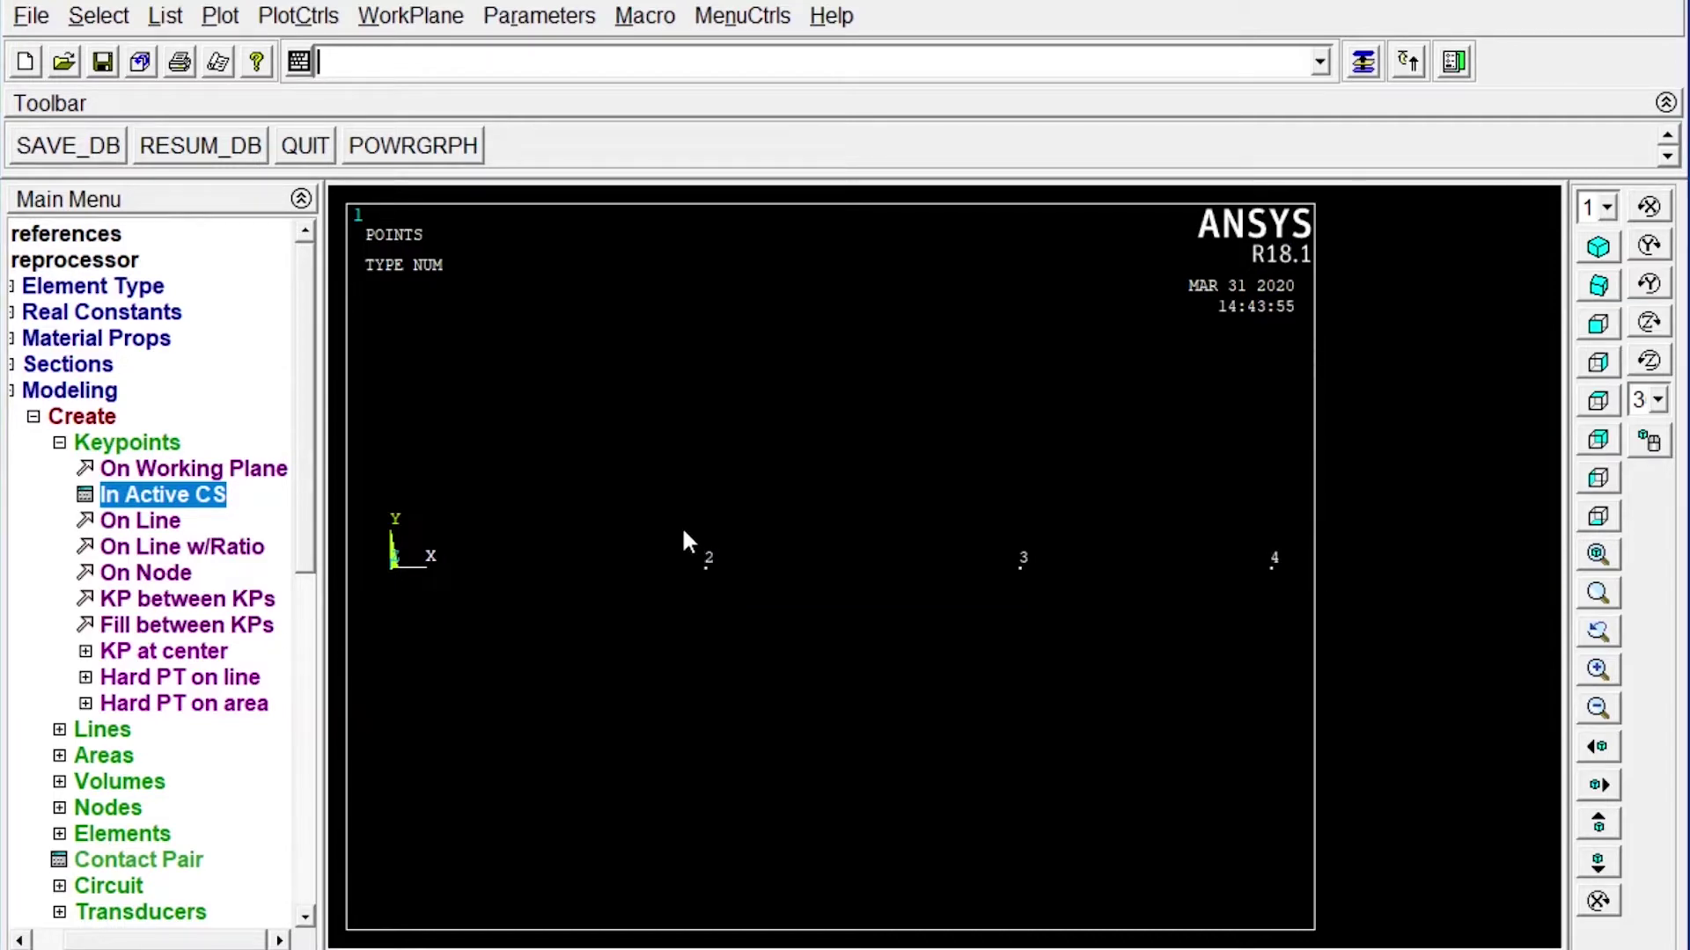
# Step: Draw straight lines joining keypoints 1–2, 2–3 and 3–4 along the beam axis
pyautogui.click(97, 731)
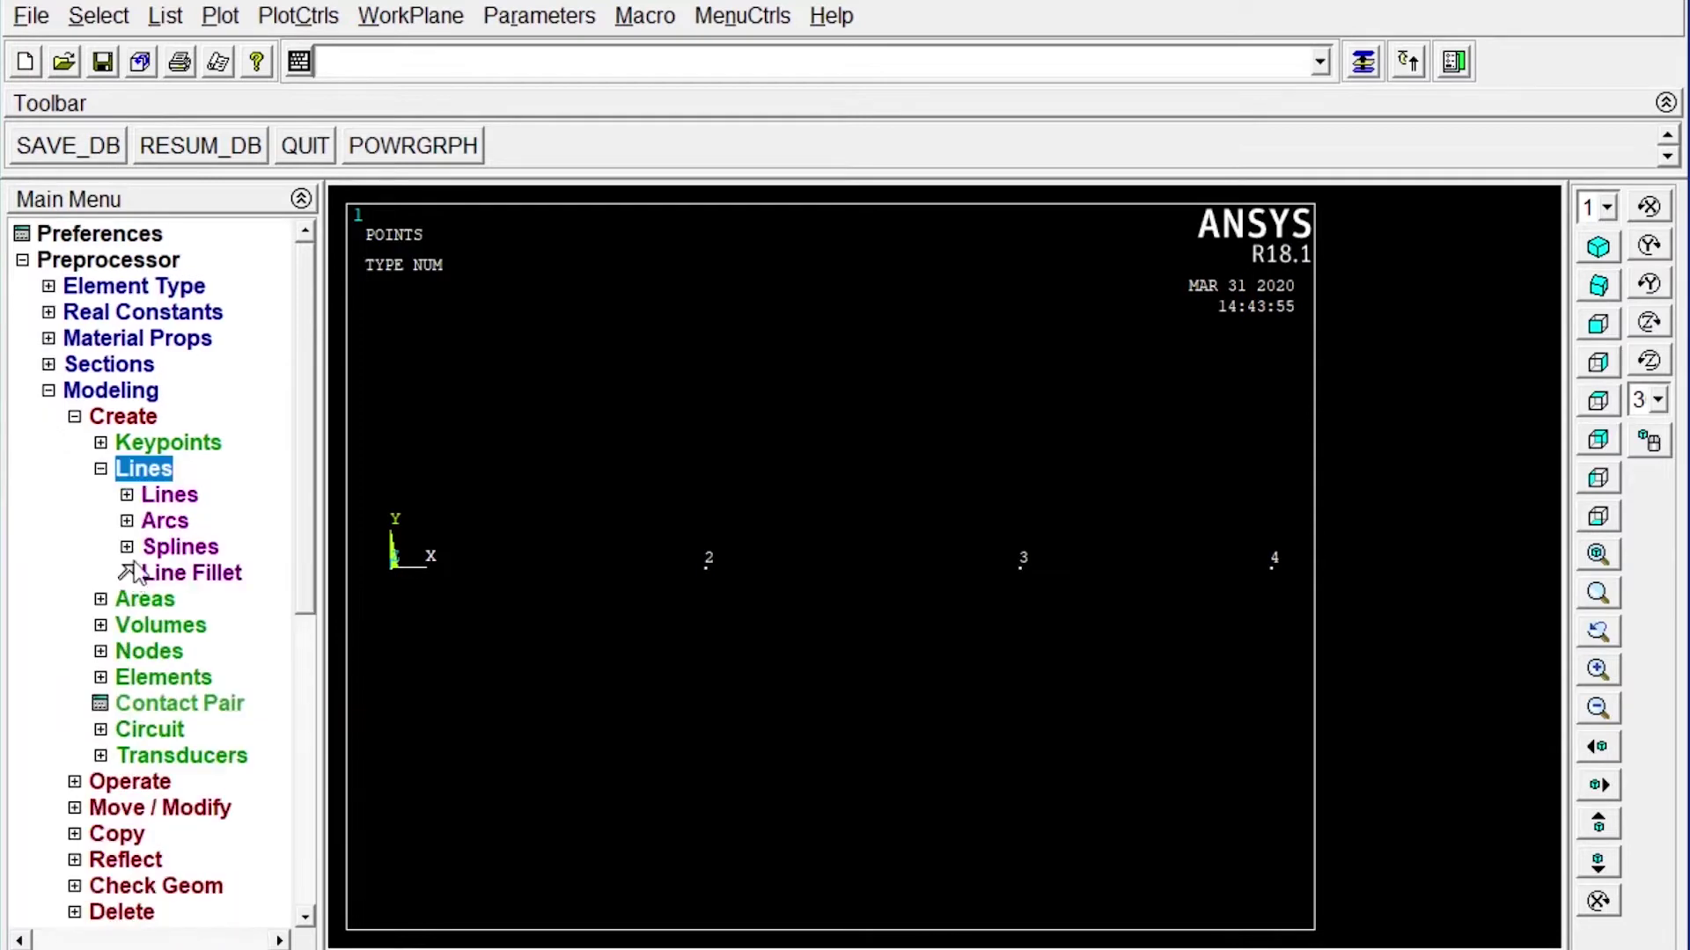
pyautogui.click(156, 499)
pyautogui.click(171, 526)
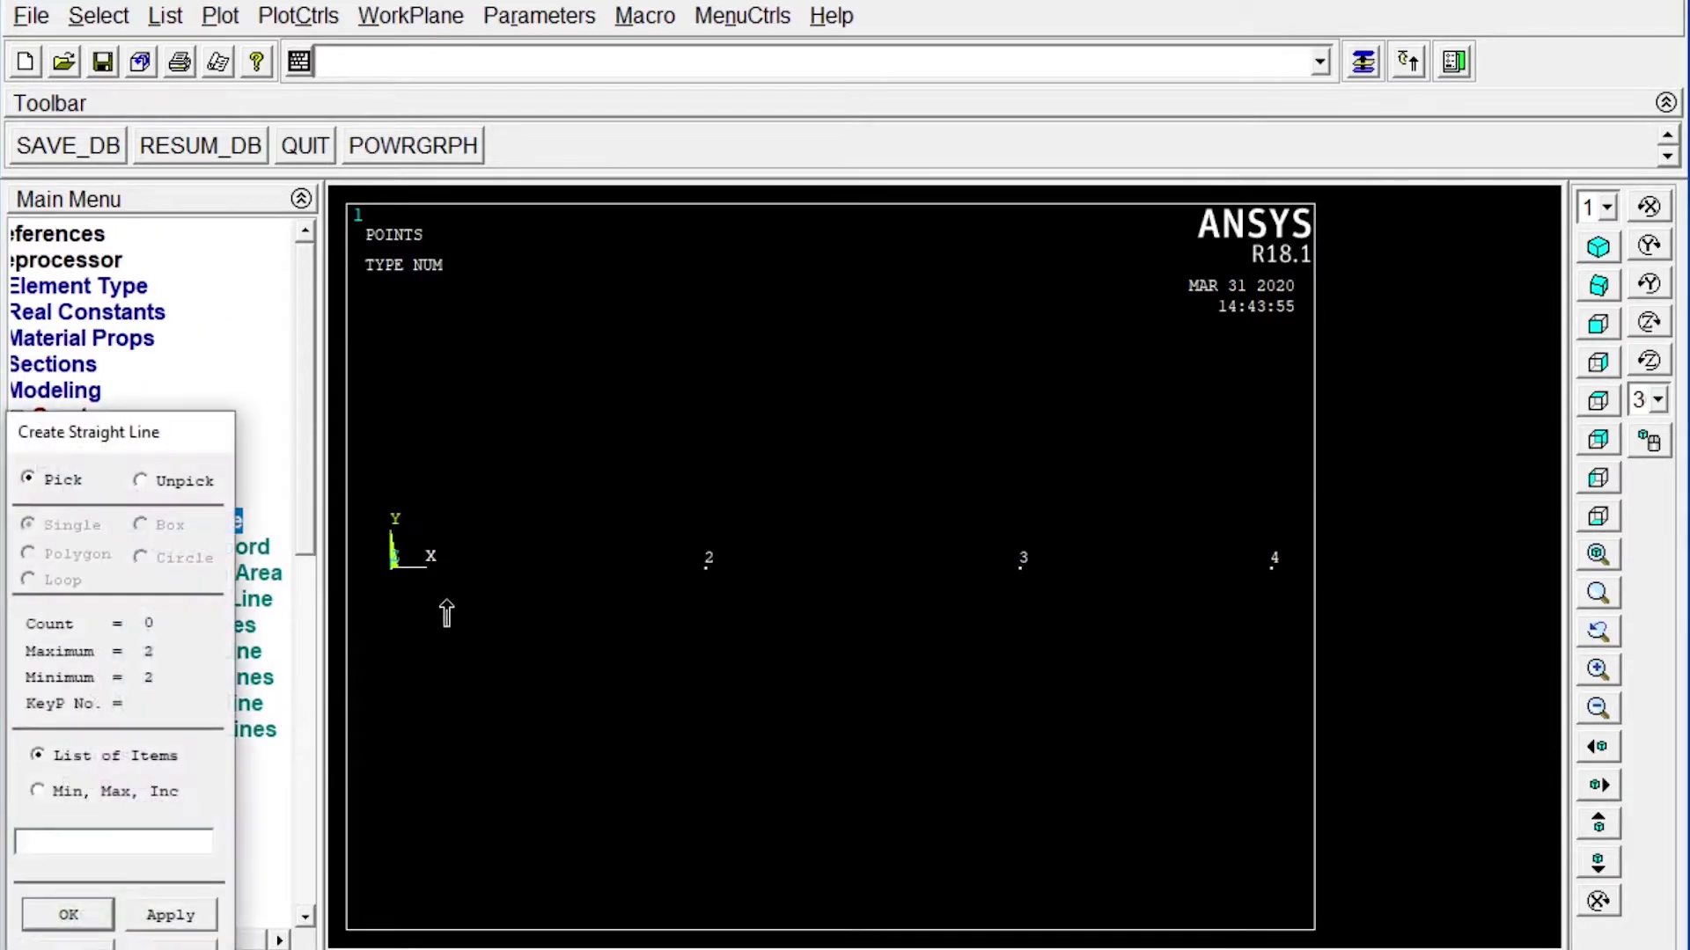
pyautogui.click(410, 597)
pyautogui.click(702, 588)
pyautogui.click(706, 598)
pyautogui.click(1016, 594)
pyautogui.click(1024, 589)
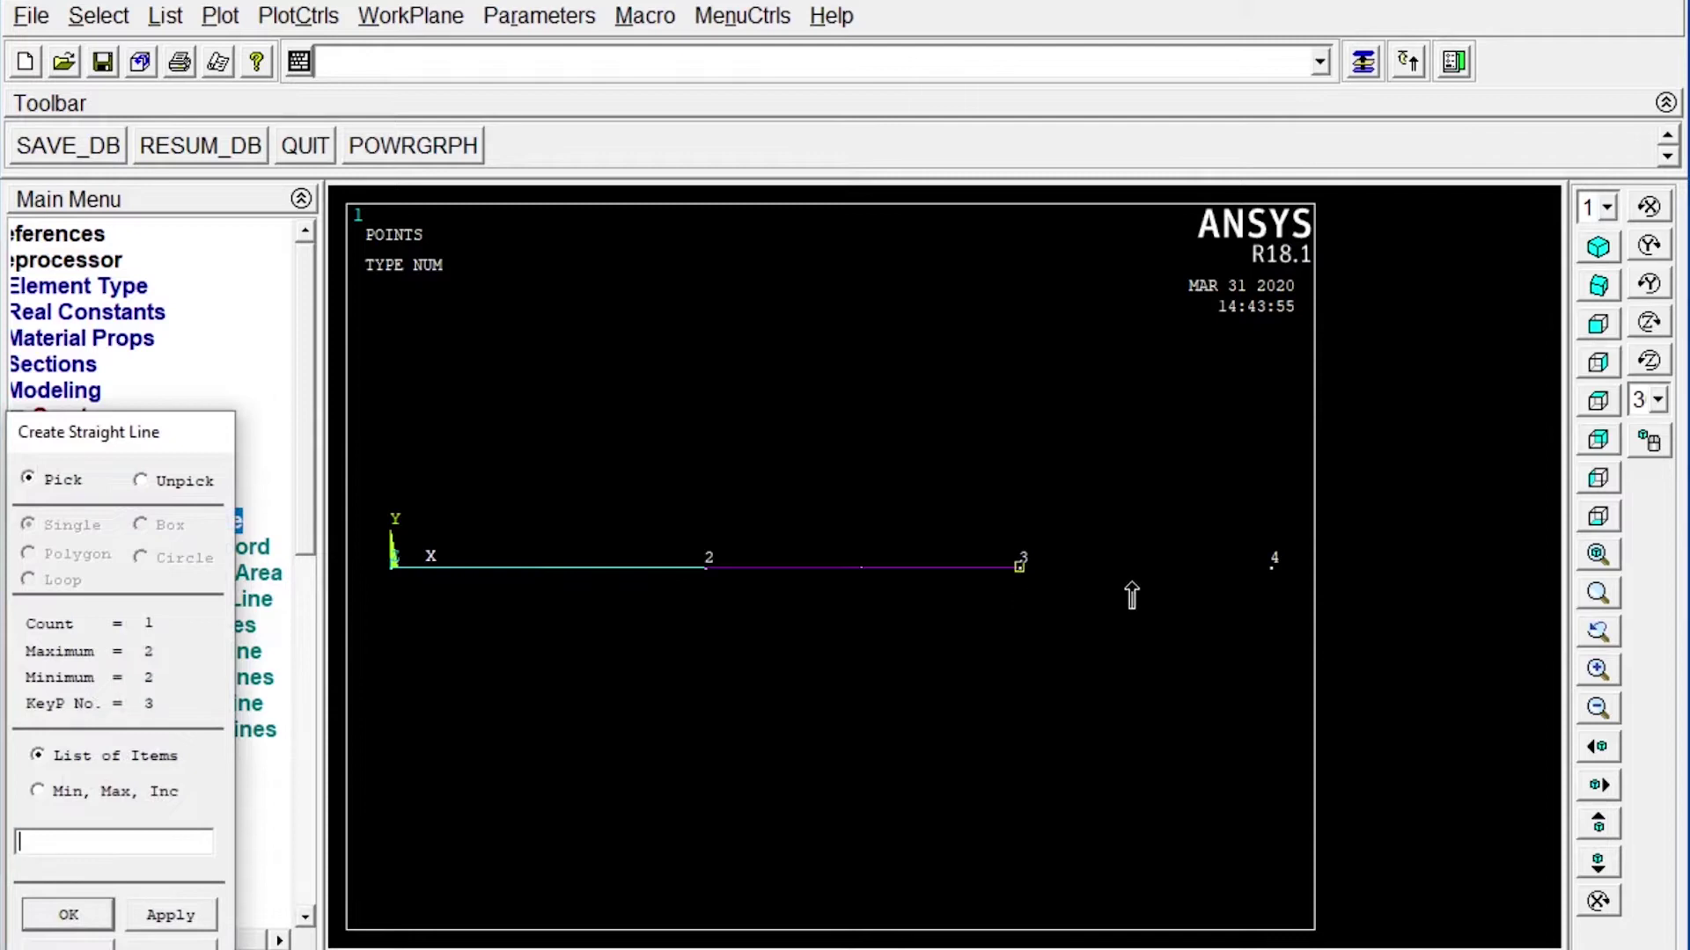
pyautogui.click(1249, 581)
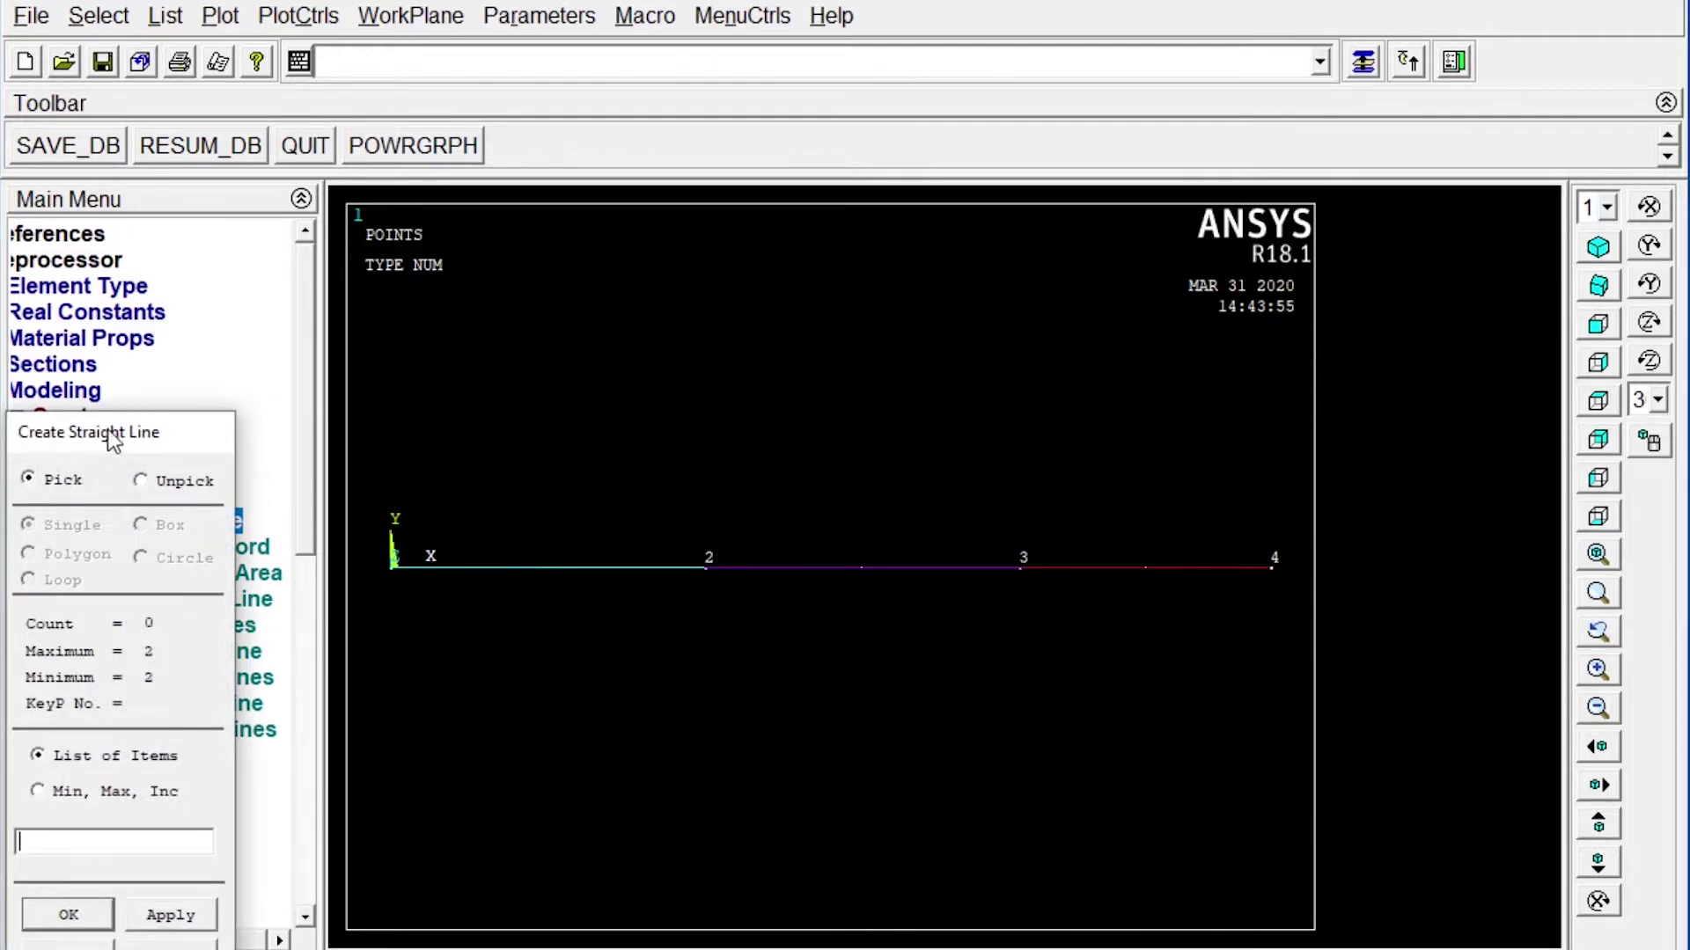
pyautogui.moveTo(112, 440); pyautogui.dragTo(113, 217)
pyautogui.click(99, 746)
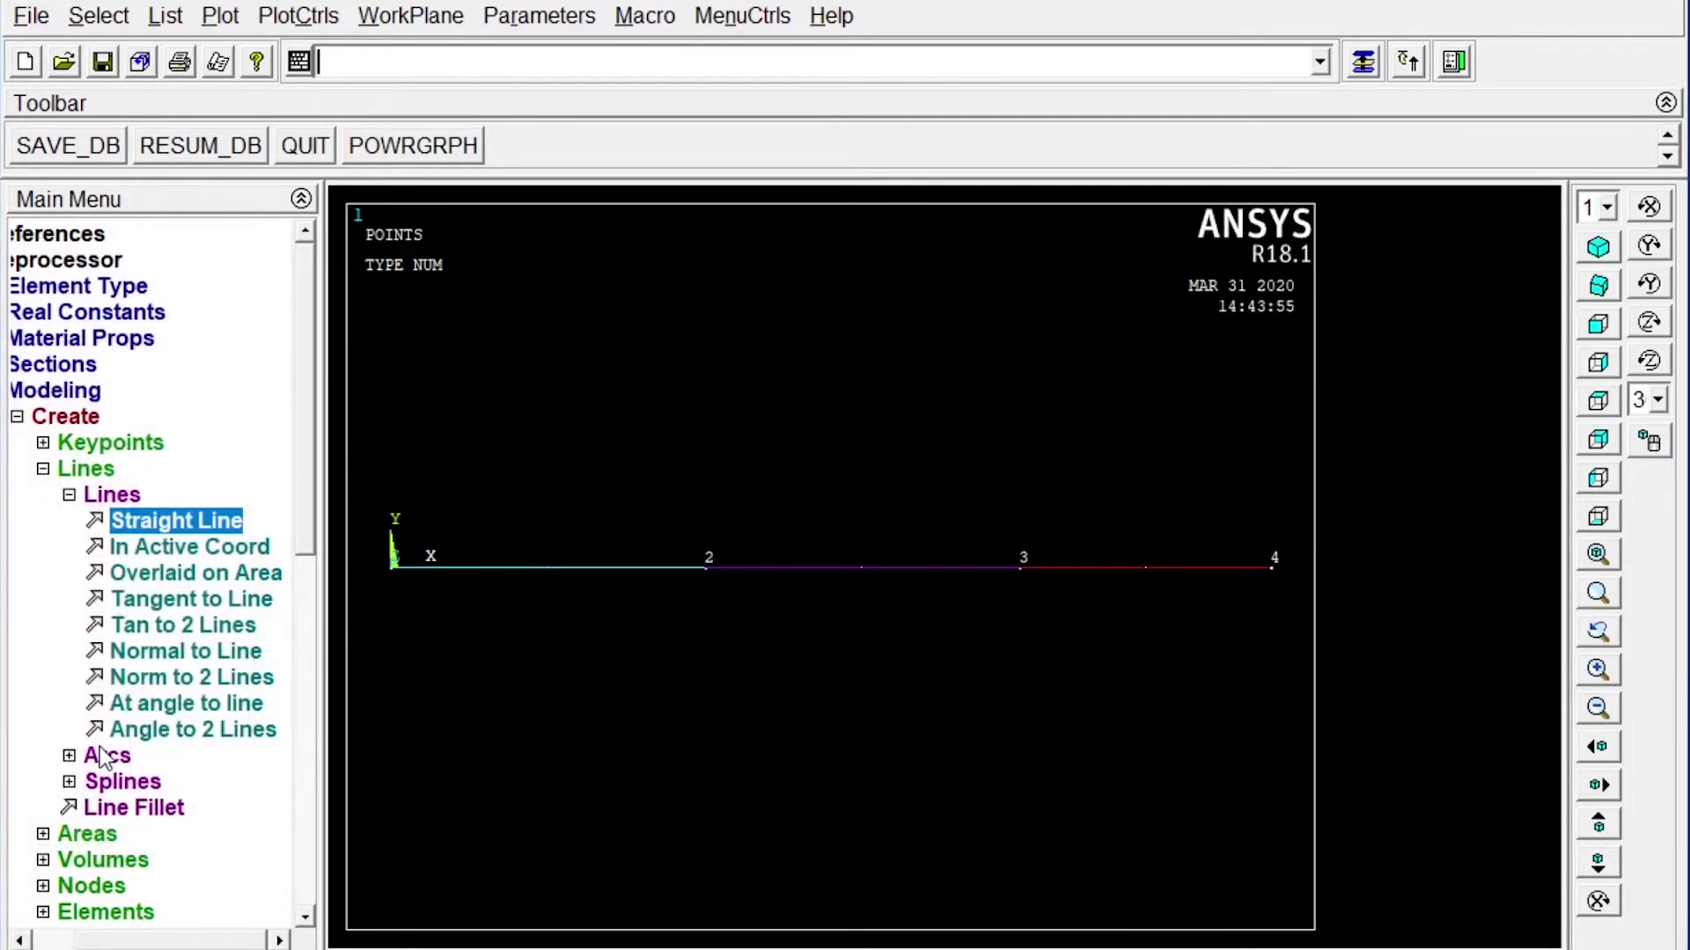
pyautogui.click(17, 417)
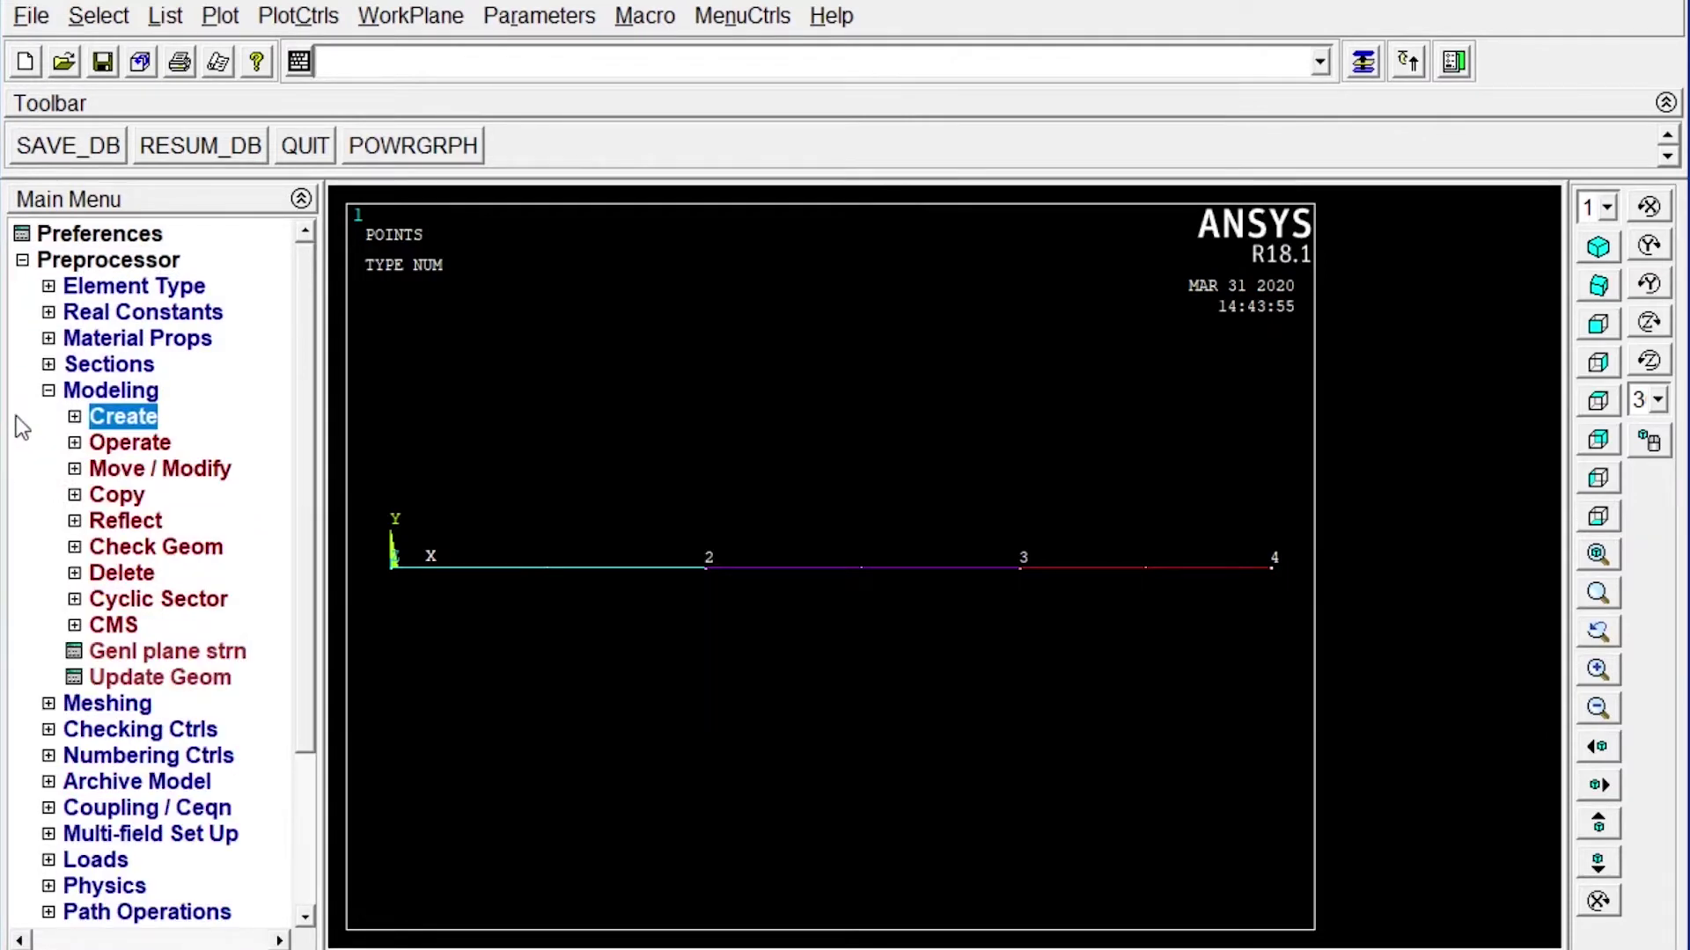
# Step: Assign 140 element divisions to all lines through ManualSize > Lines > All Lines
pyautogui.click(125, 703)
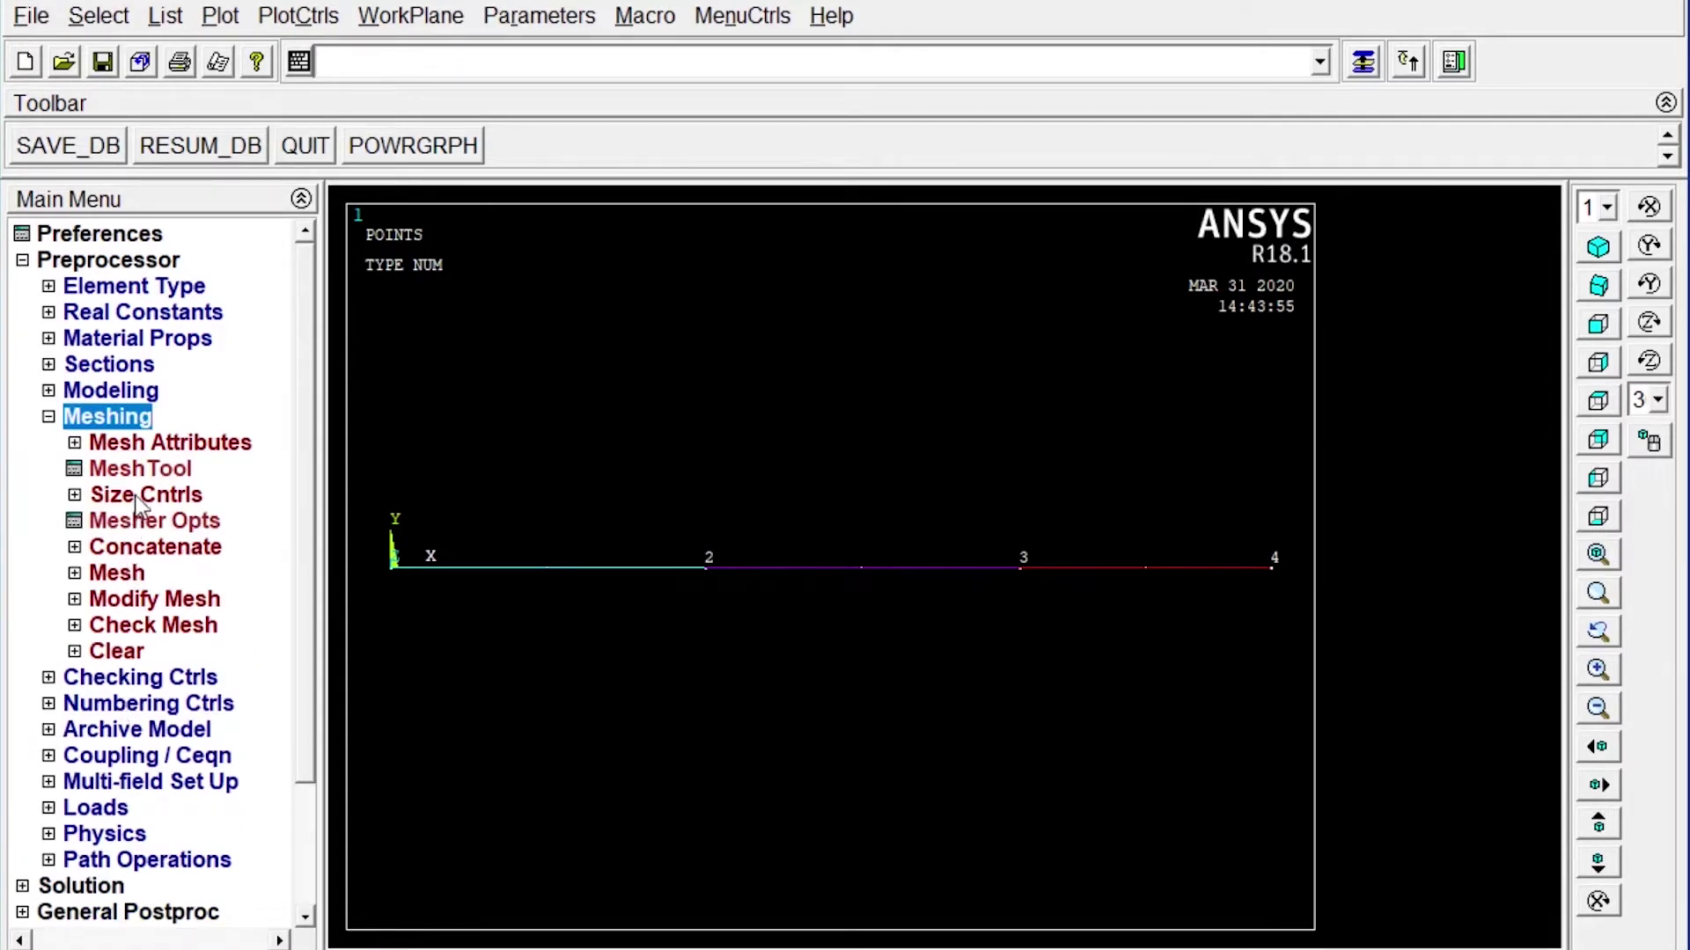
pyautogui.click(137, 498)
pyautogui.click(150, 550)
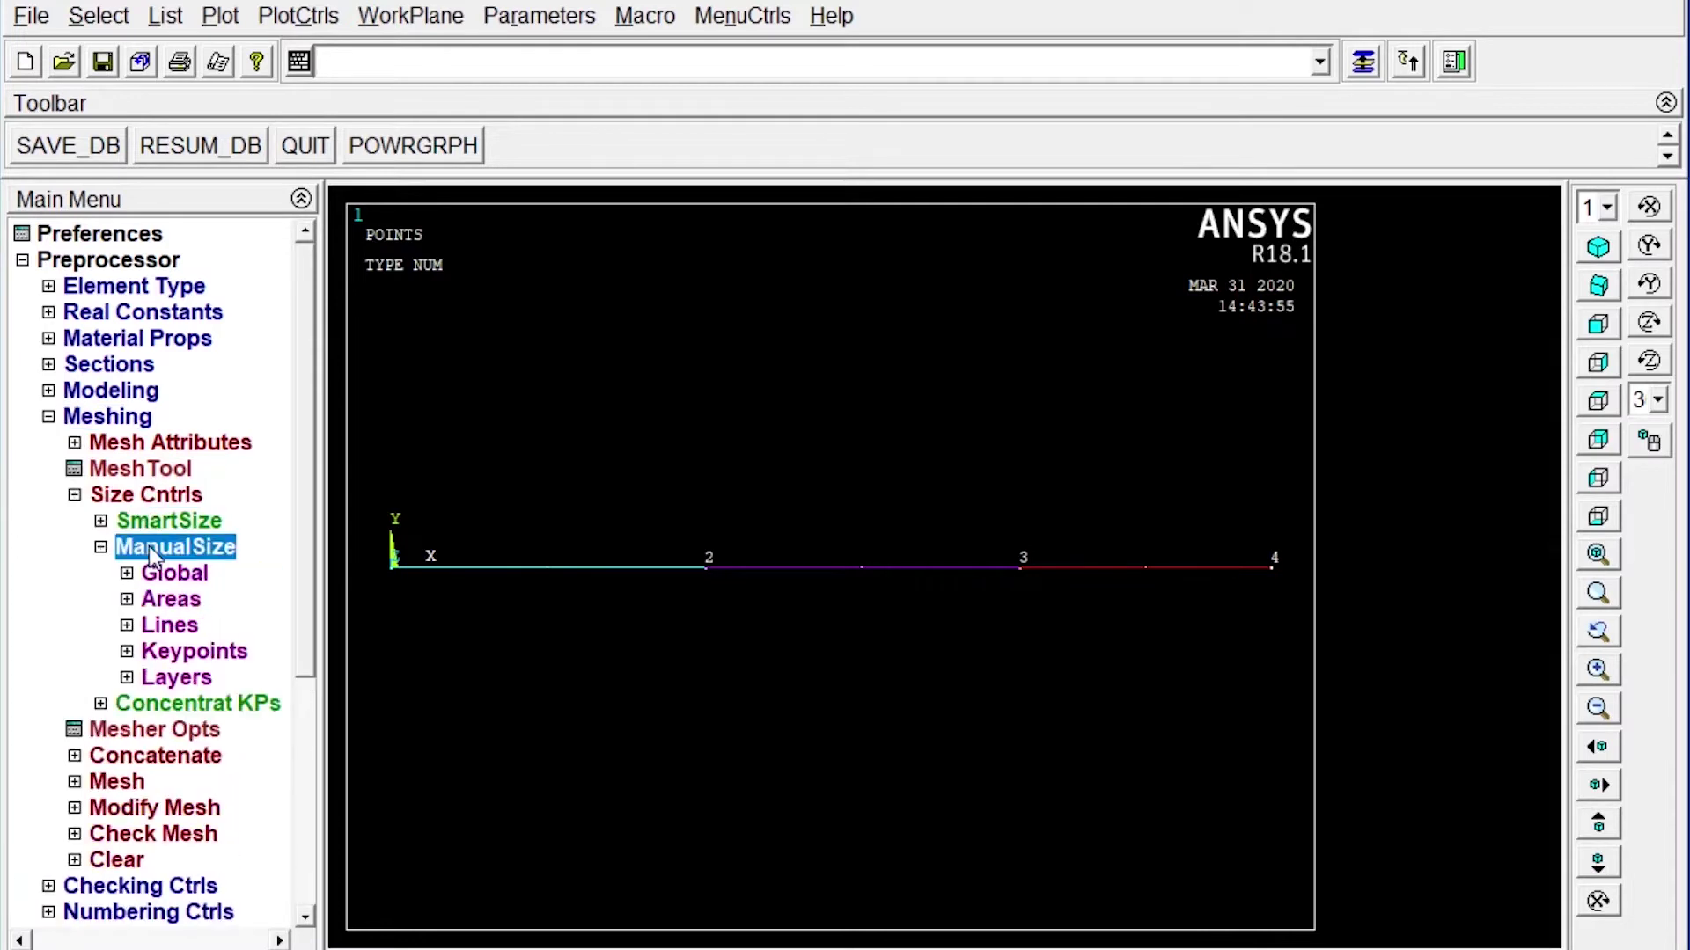
pyautogui.click(176, 623)
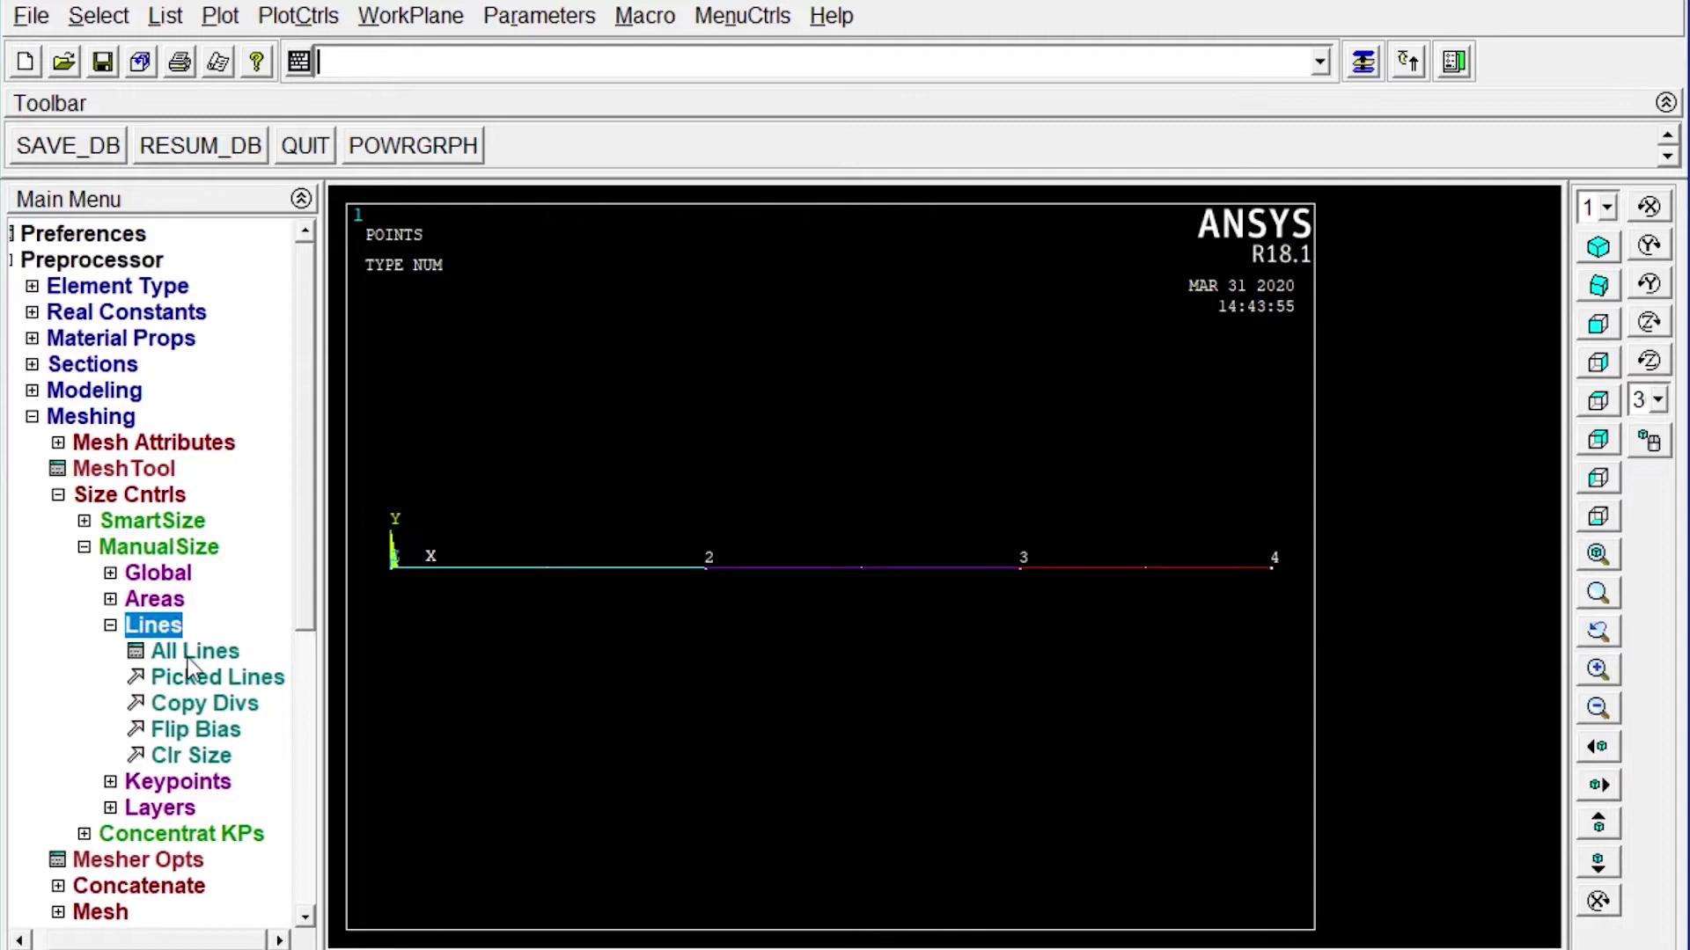
pyautogui.click(186, 652)
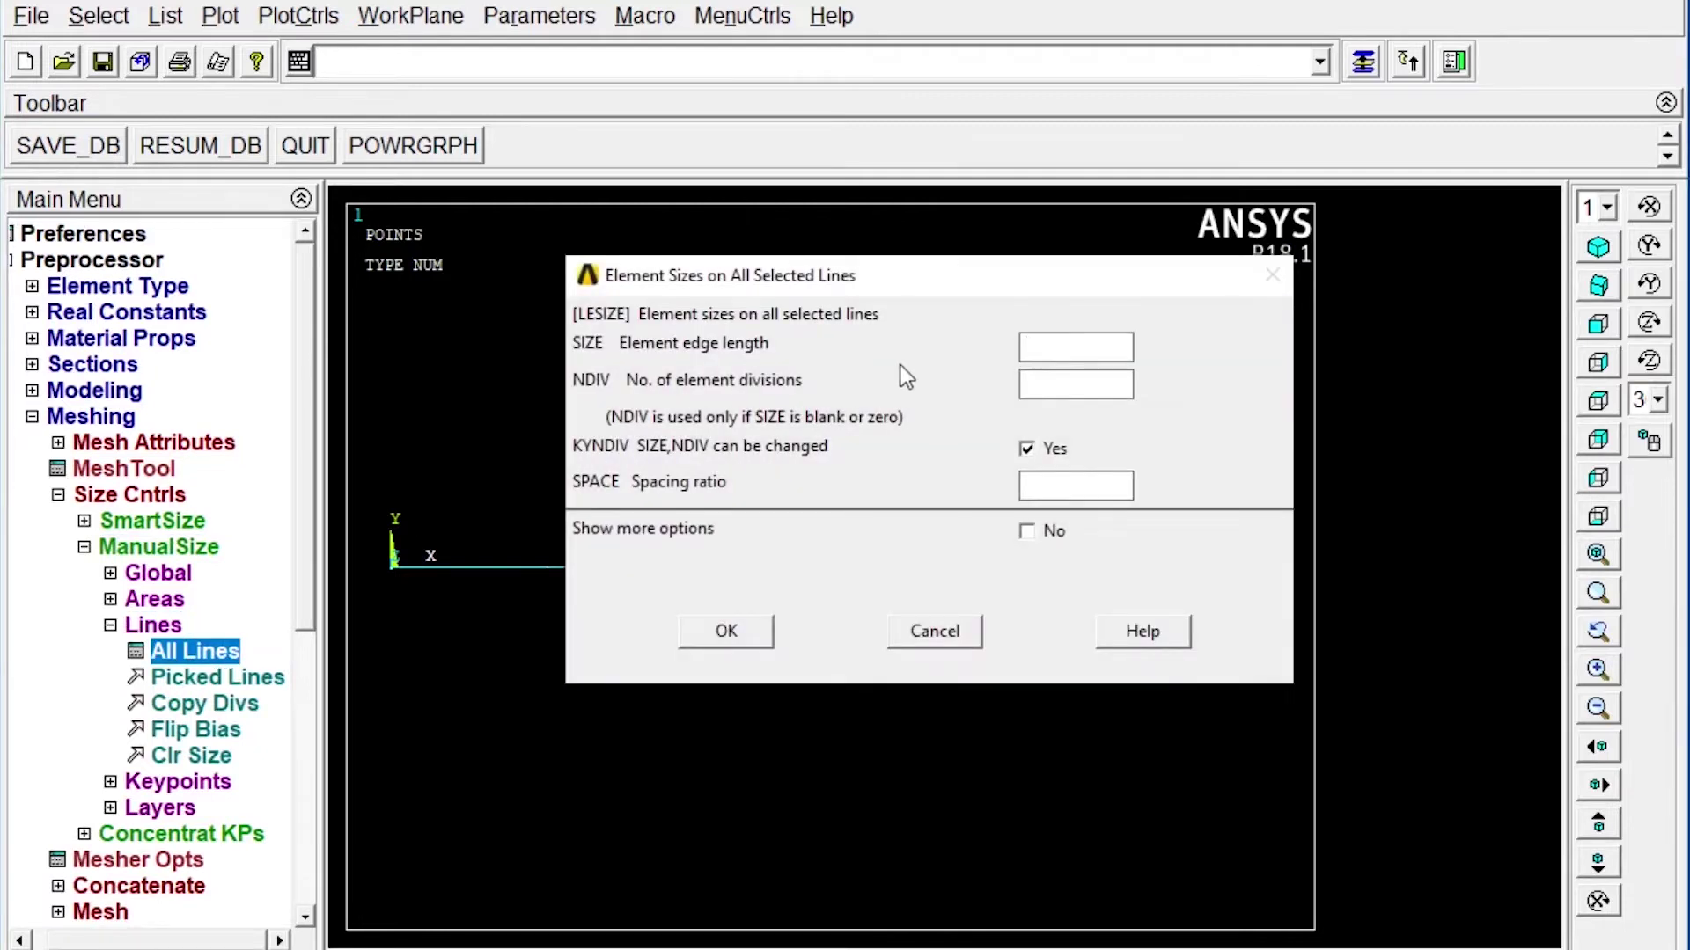
pyautogui.click(1038, 378)
pyautogui.write('140')
pyautogui.click(727, 632)
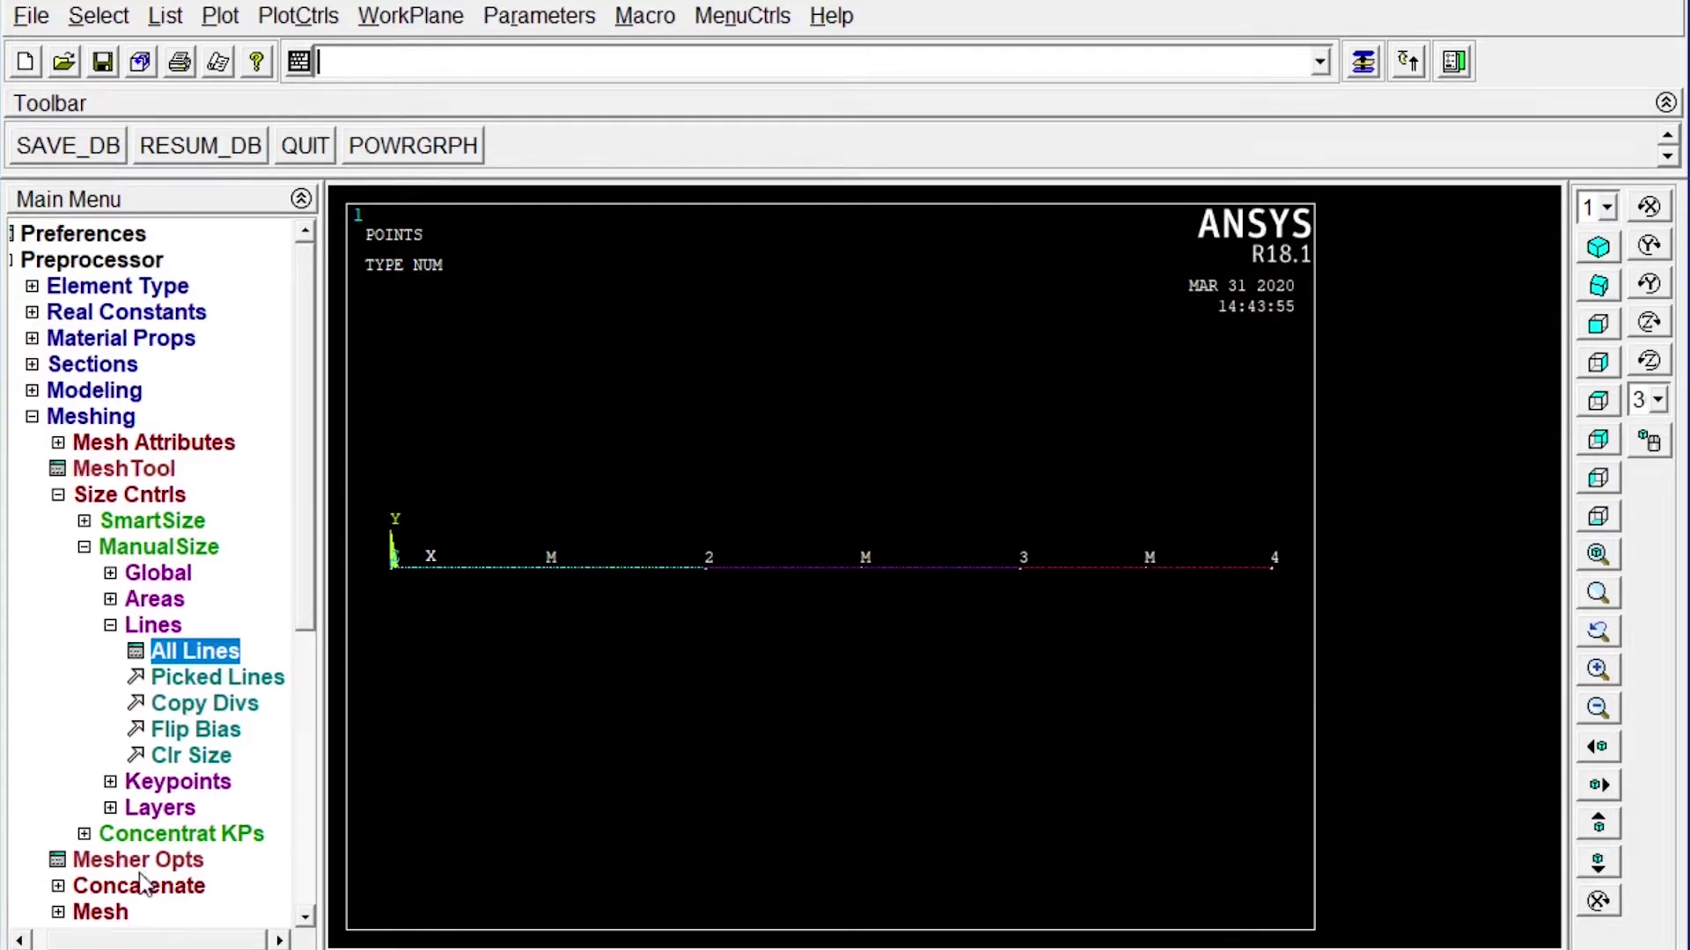
# Step: Mesh all three beam lines using Mesh > Lines with Pick All
pyautogui.click(117, 913)
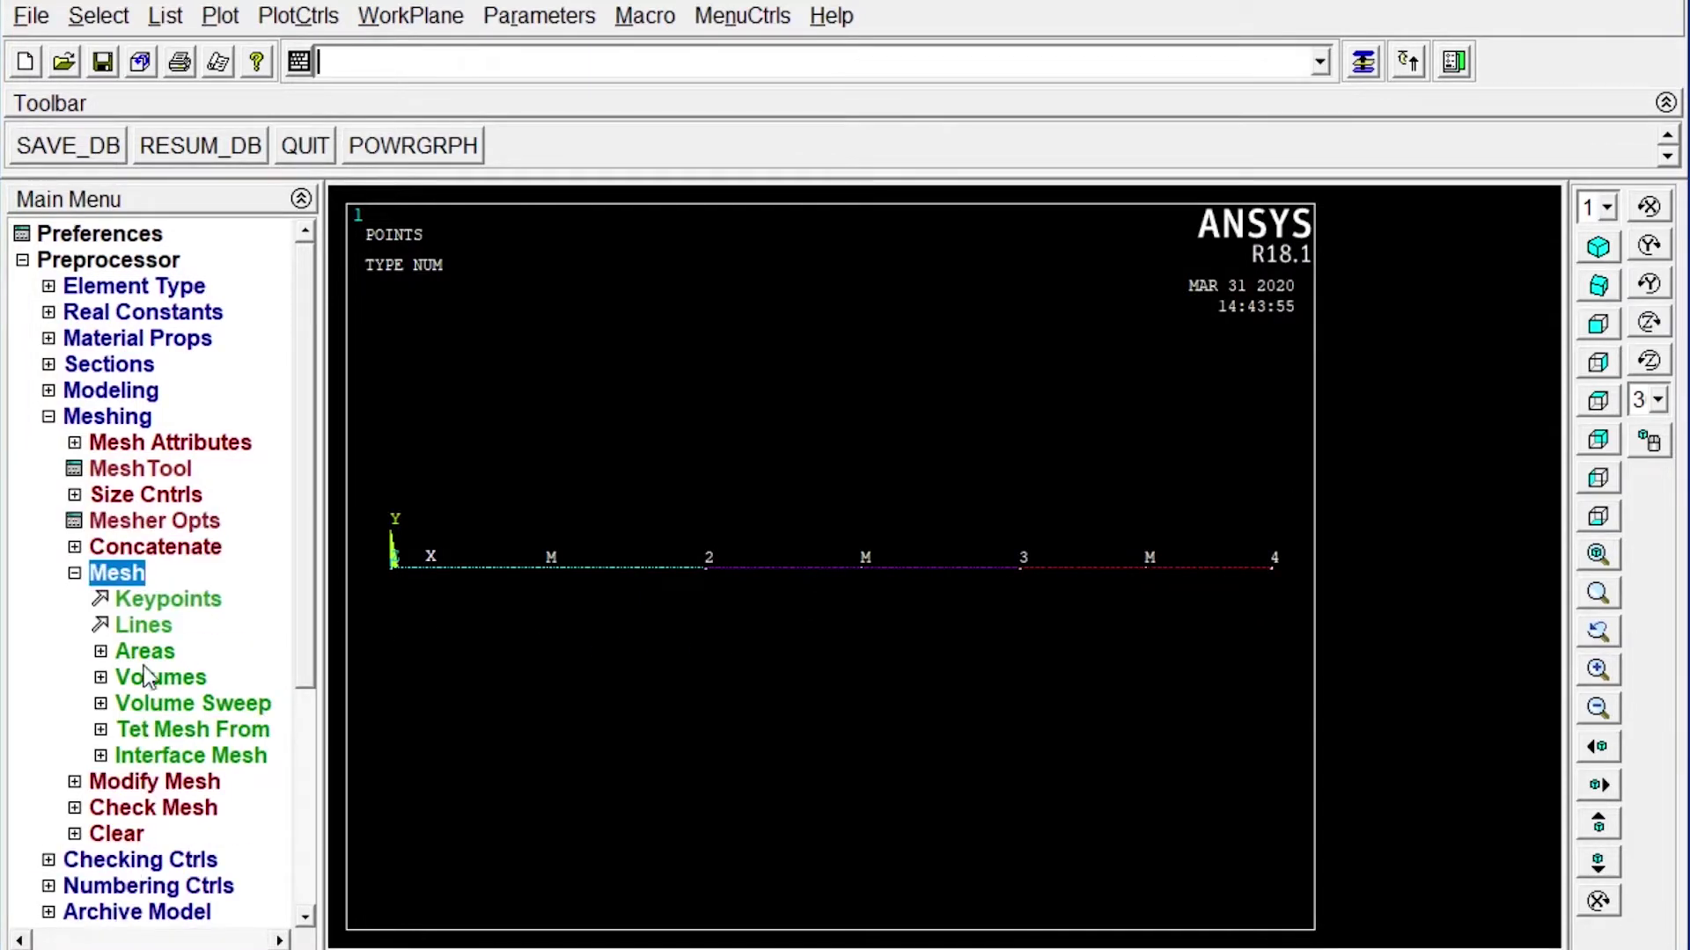
pyautogui.click(144, 625)
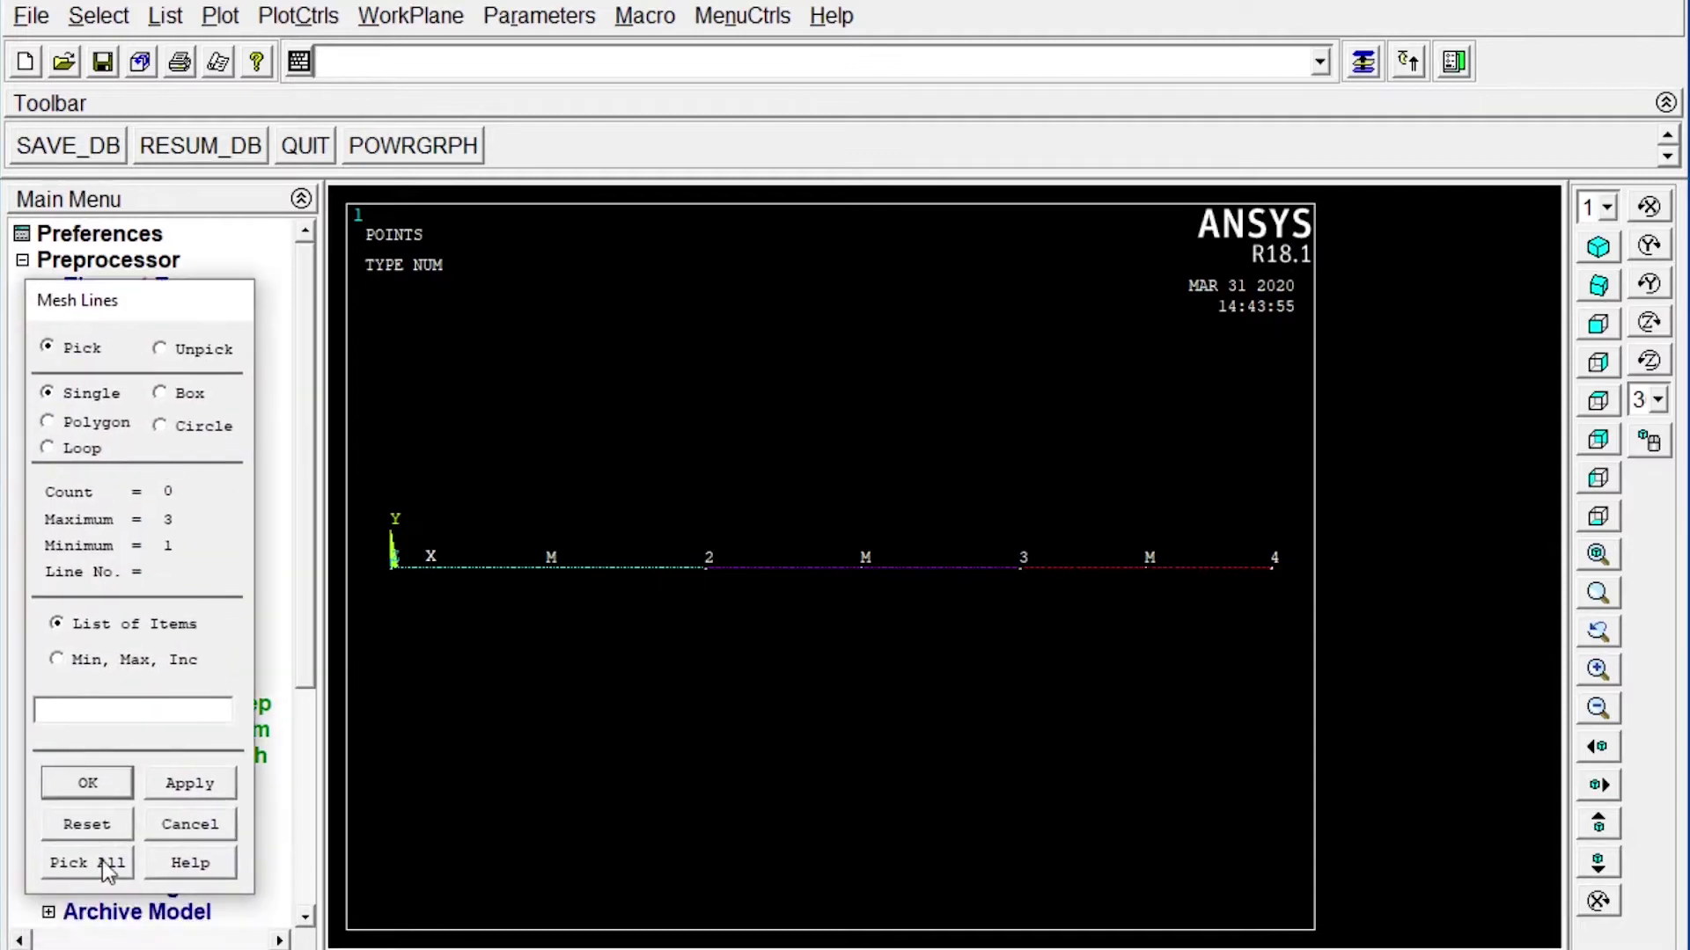
pyautogui.click(104, 867)
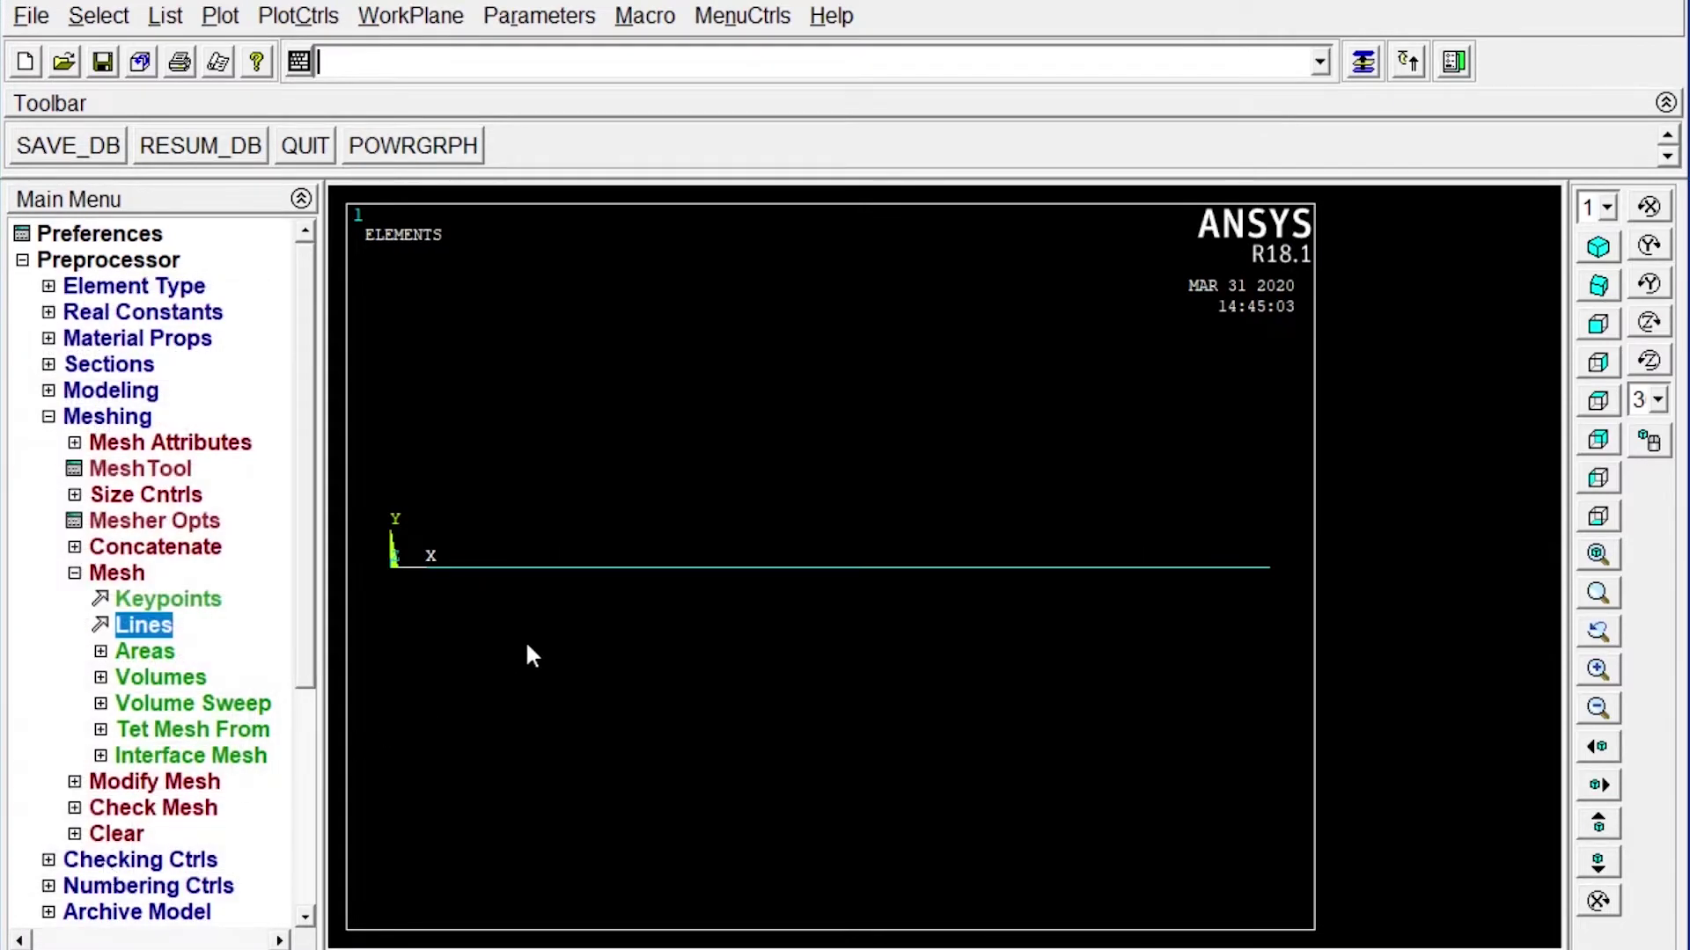
pyautogui.click(49, 417)
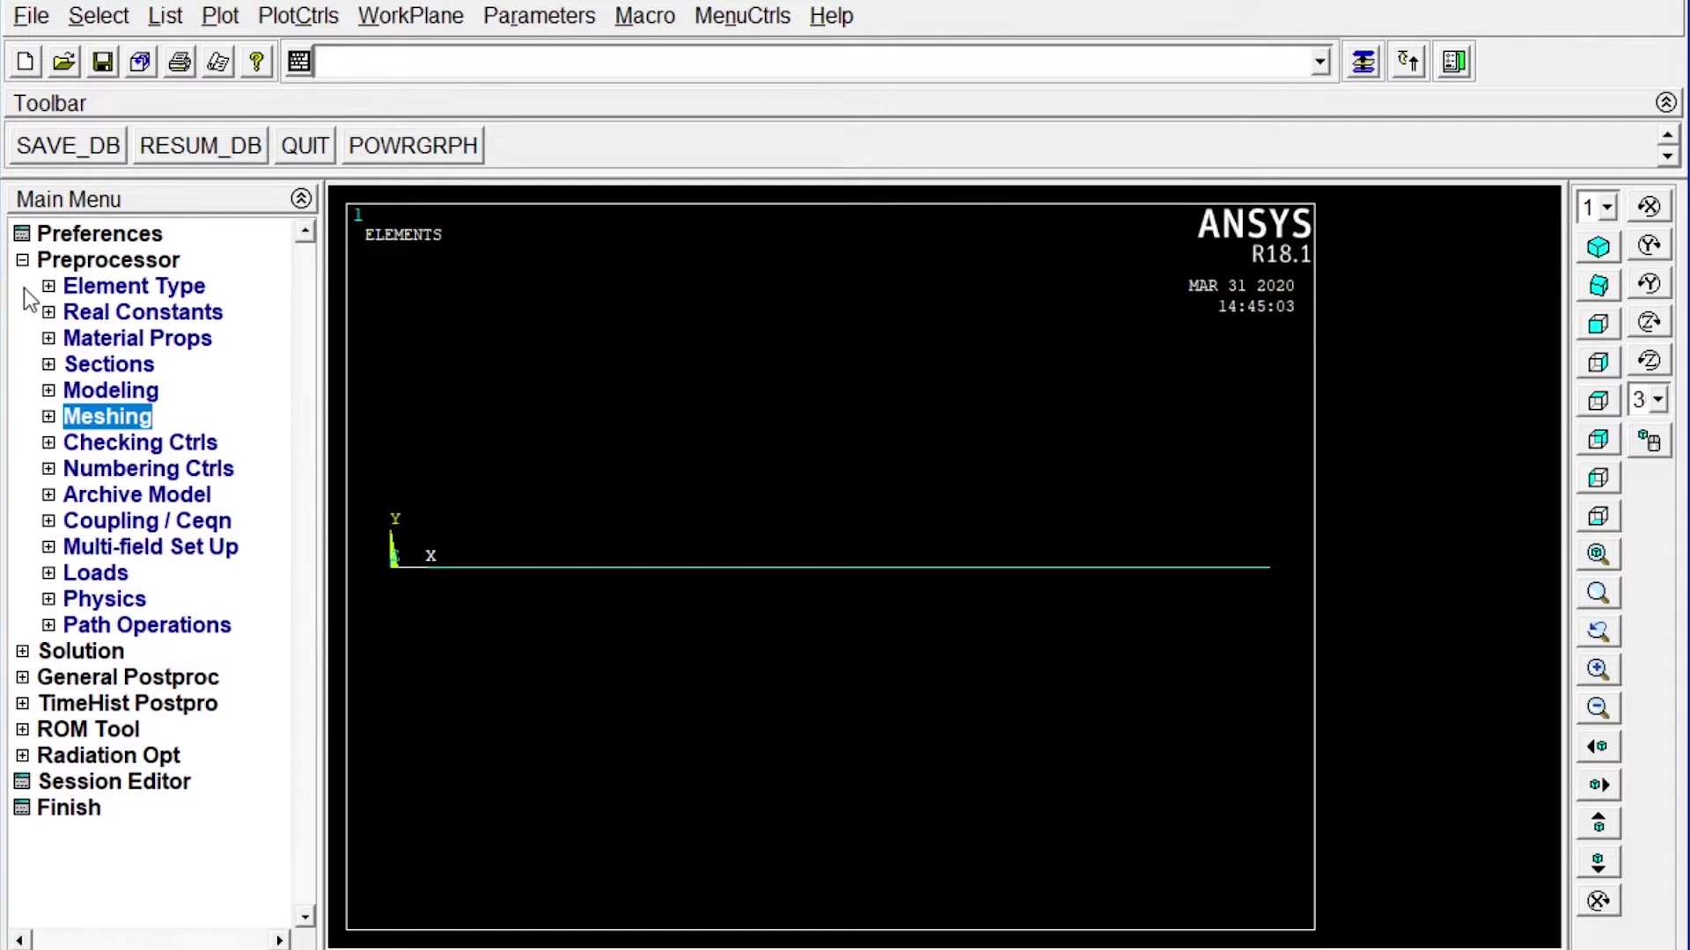
# Step: Start a new Static analysis
pyautogui.click(55, 655)
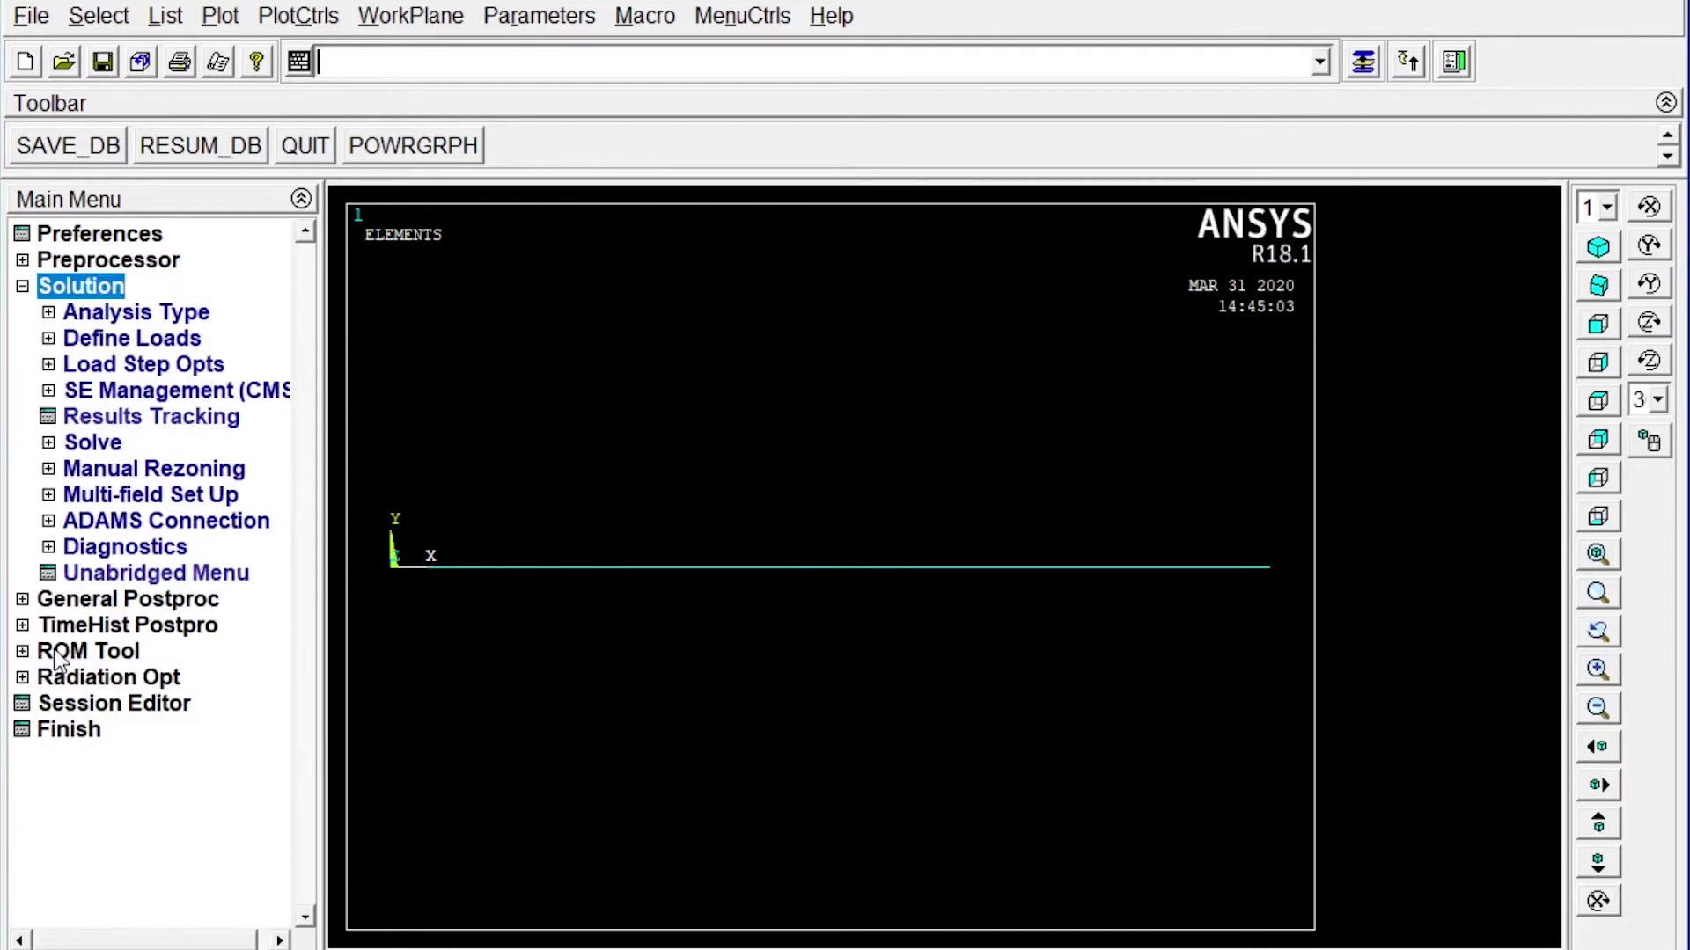
pyautogui.click(132, 314)
pyautogui.click(139, 338)
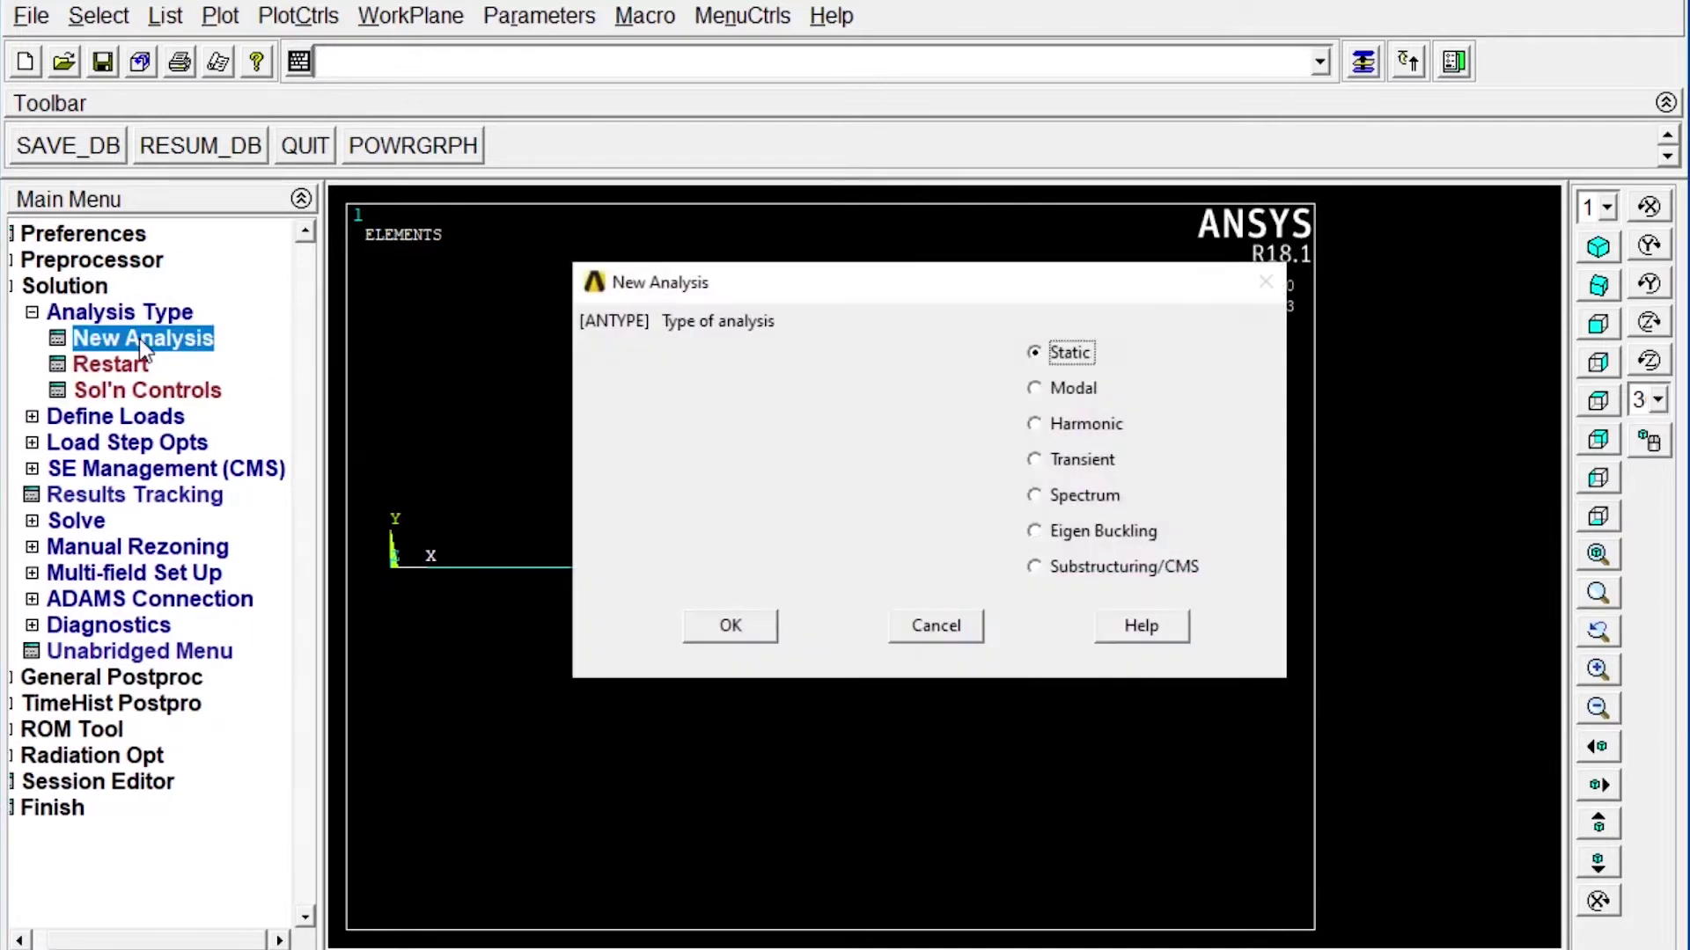
pyautogui.click(751, 621)
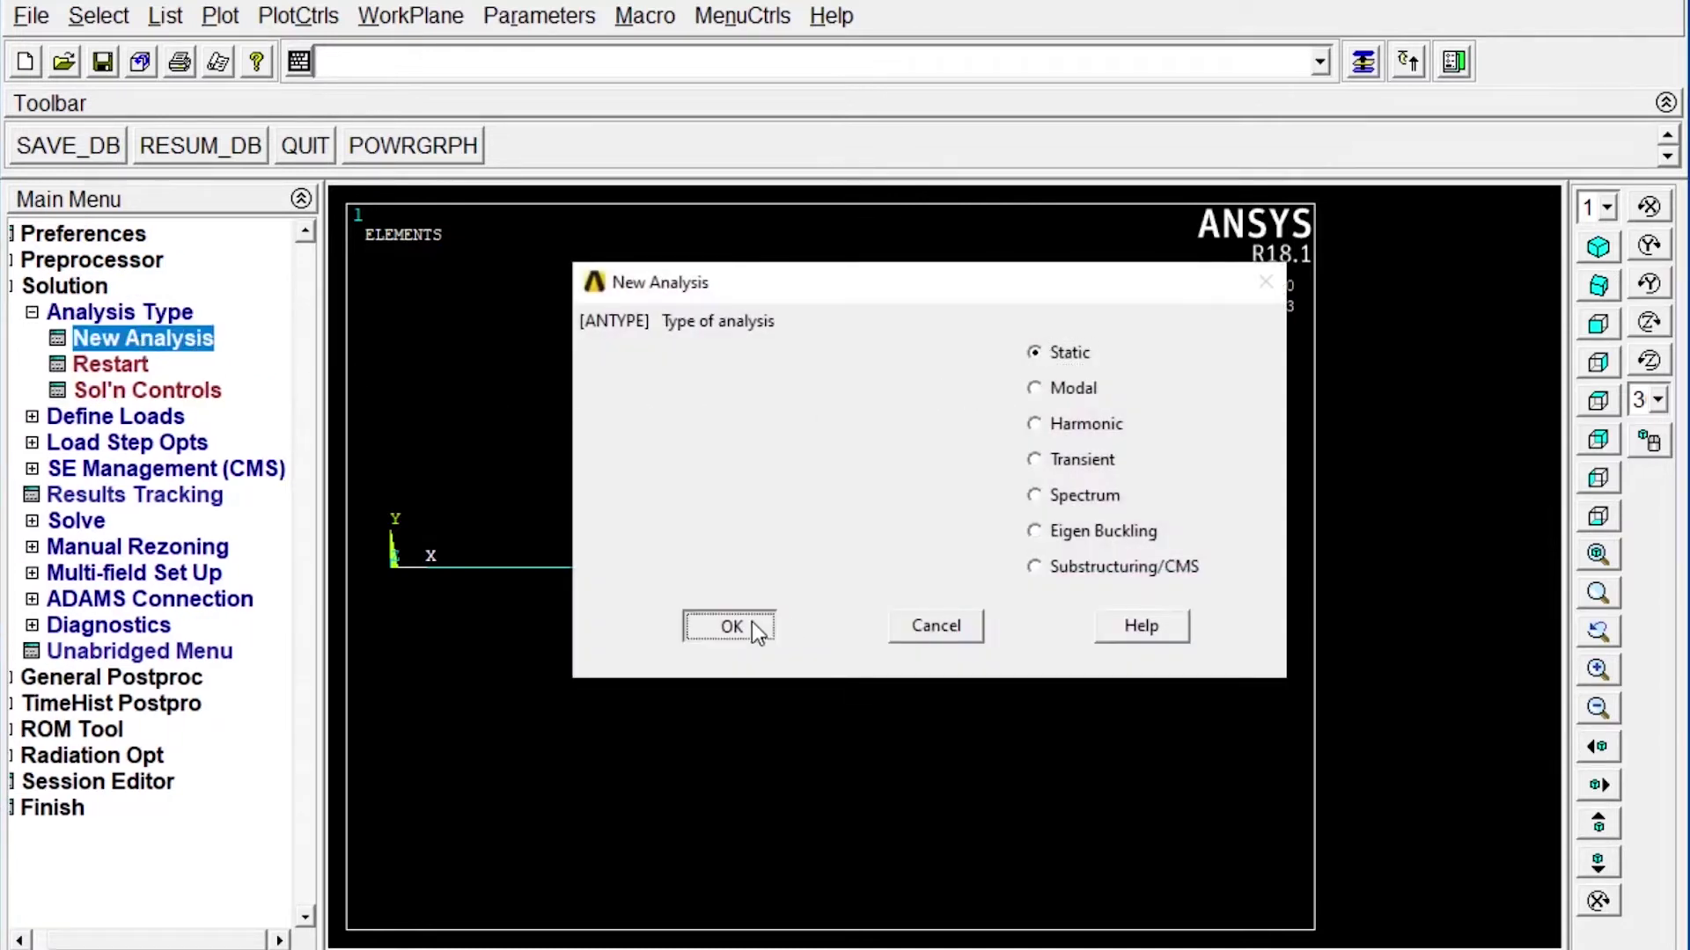
# Step: Bring up the Apply U,ROT on Keypoints picker for structural displacement constraints
pyautogui.click(132, 416)
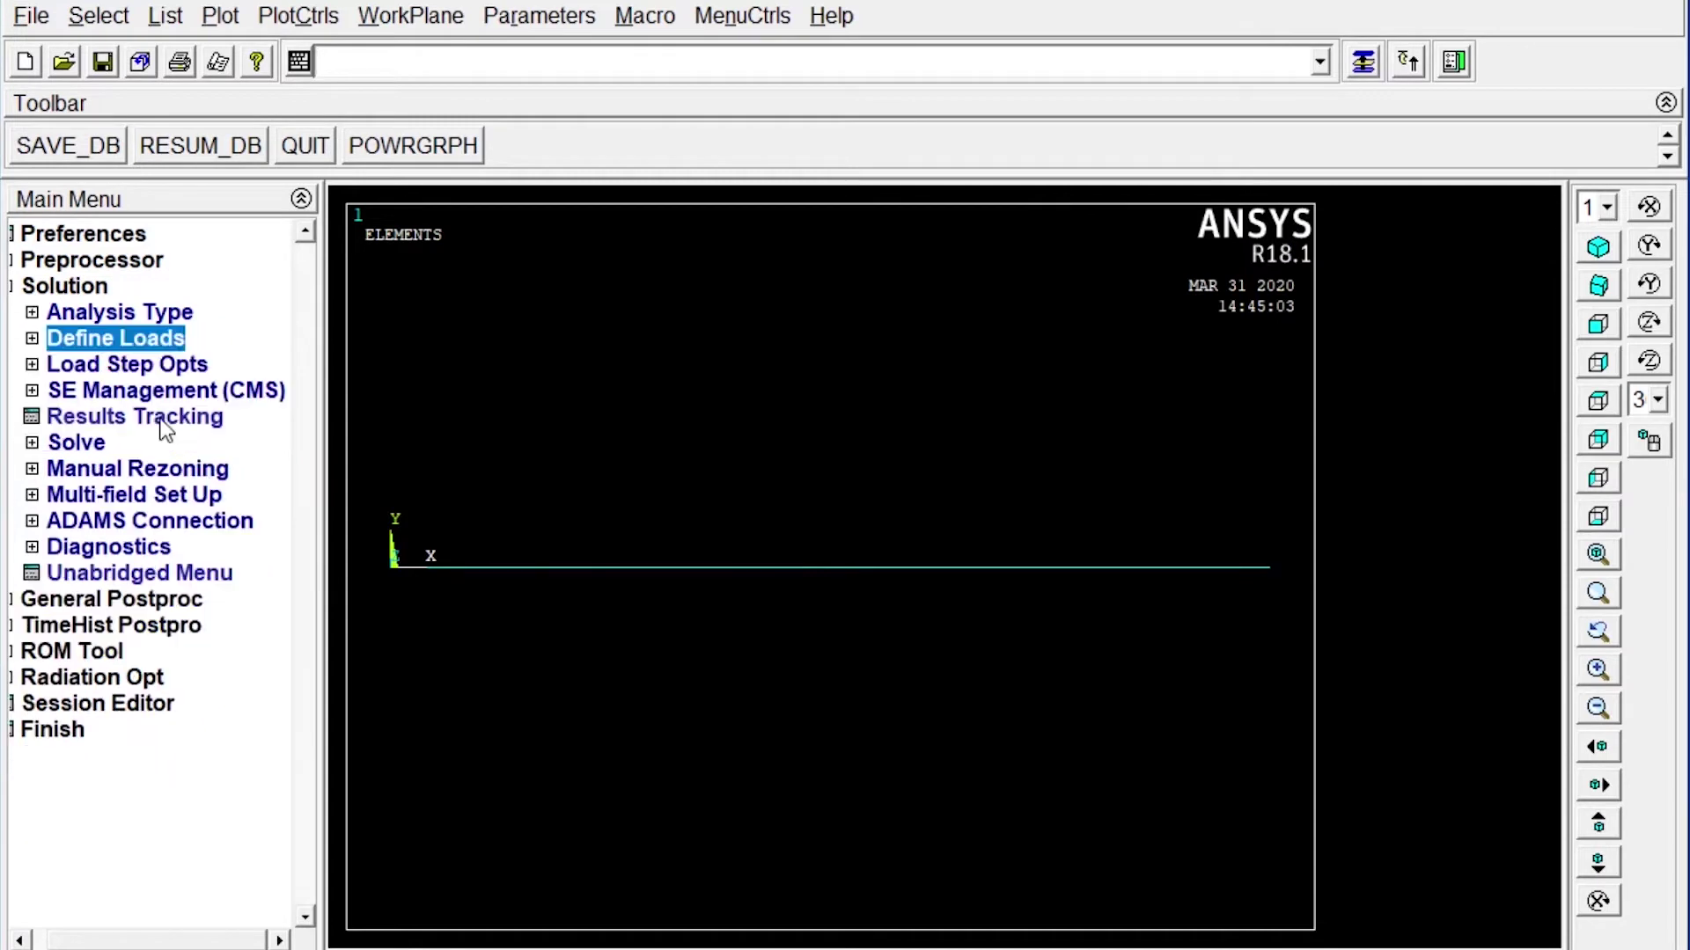
pyautogui.click(105, 390)
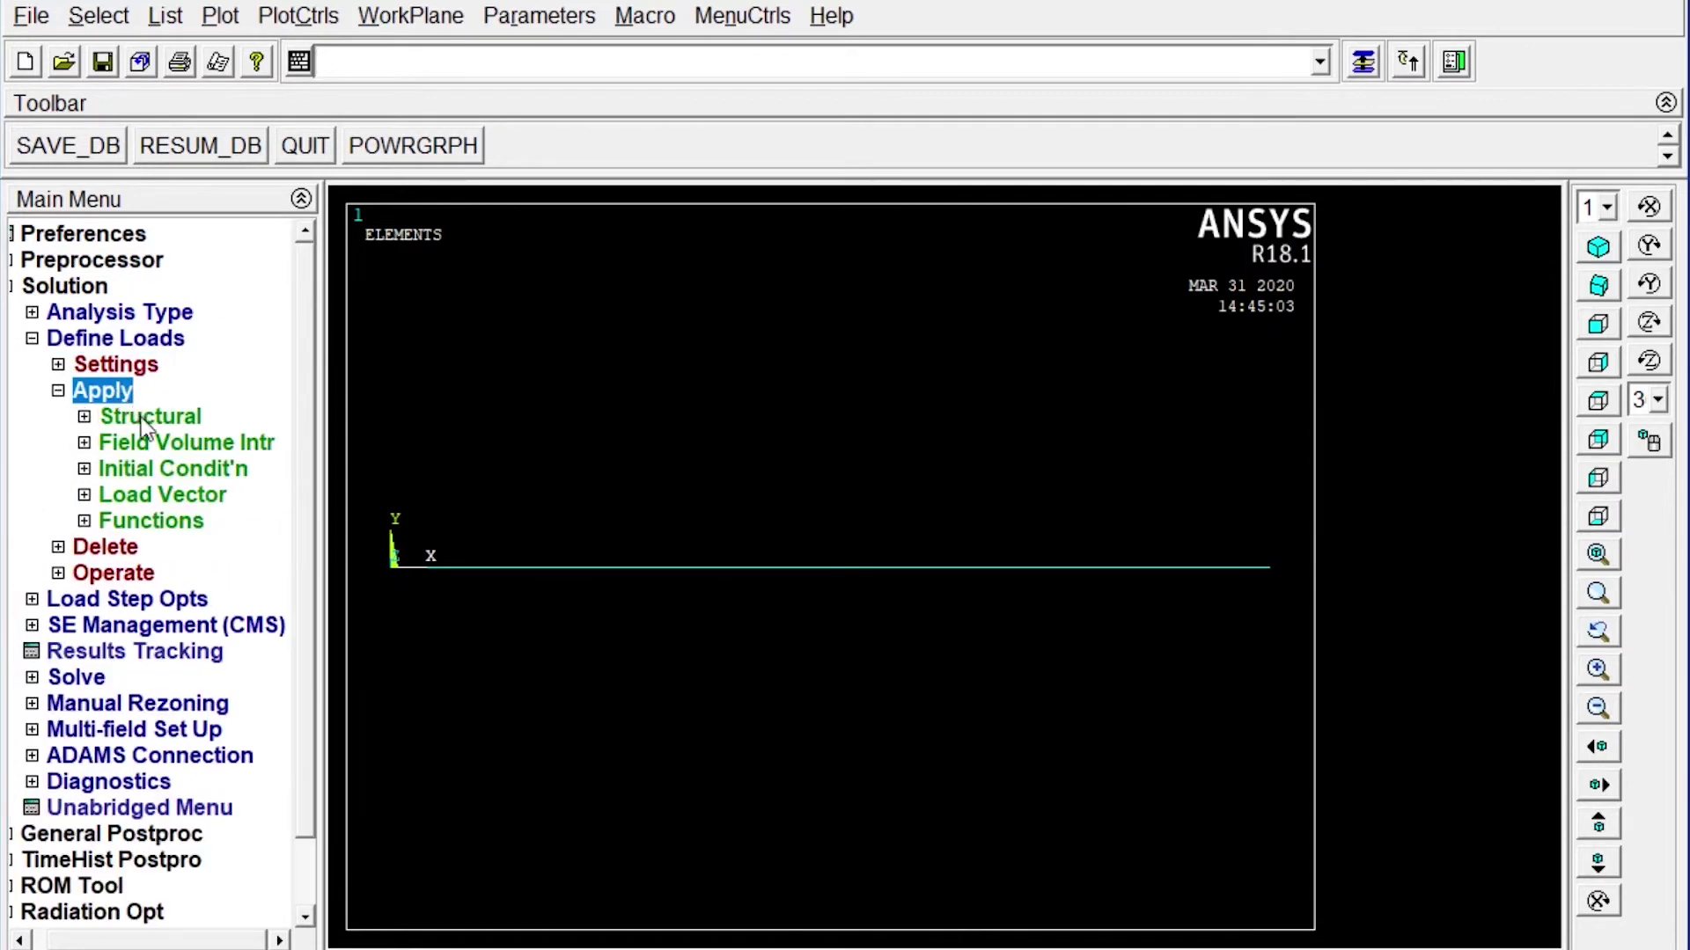
pyautogui.click(140, 421)
pyautogui.click(155, 443)
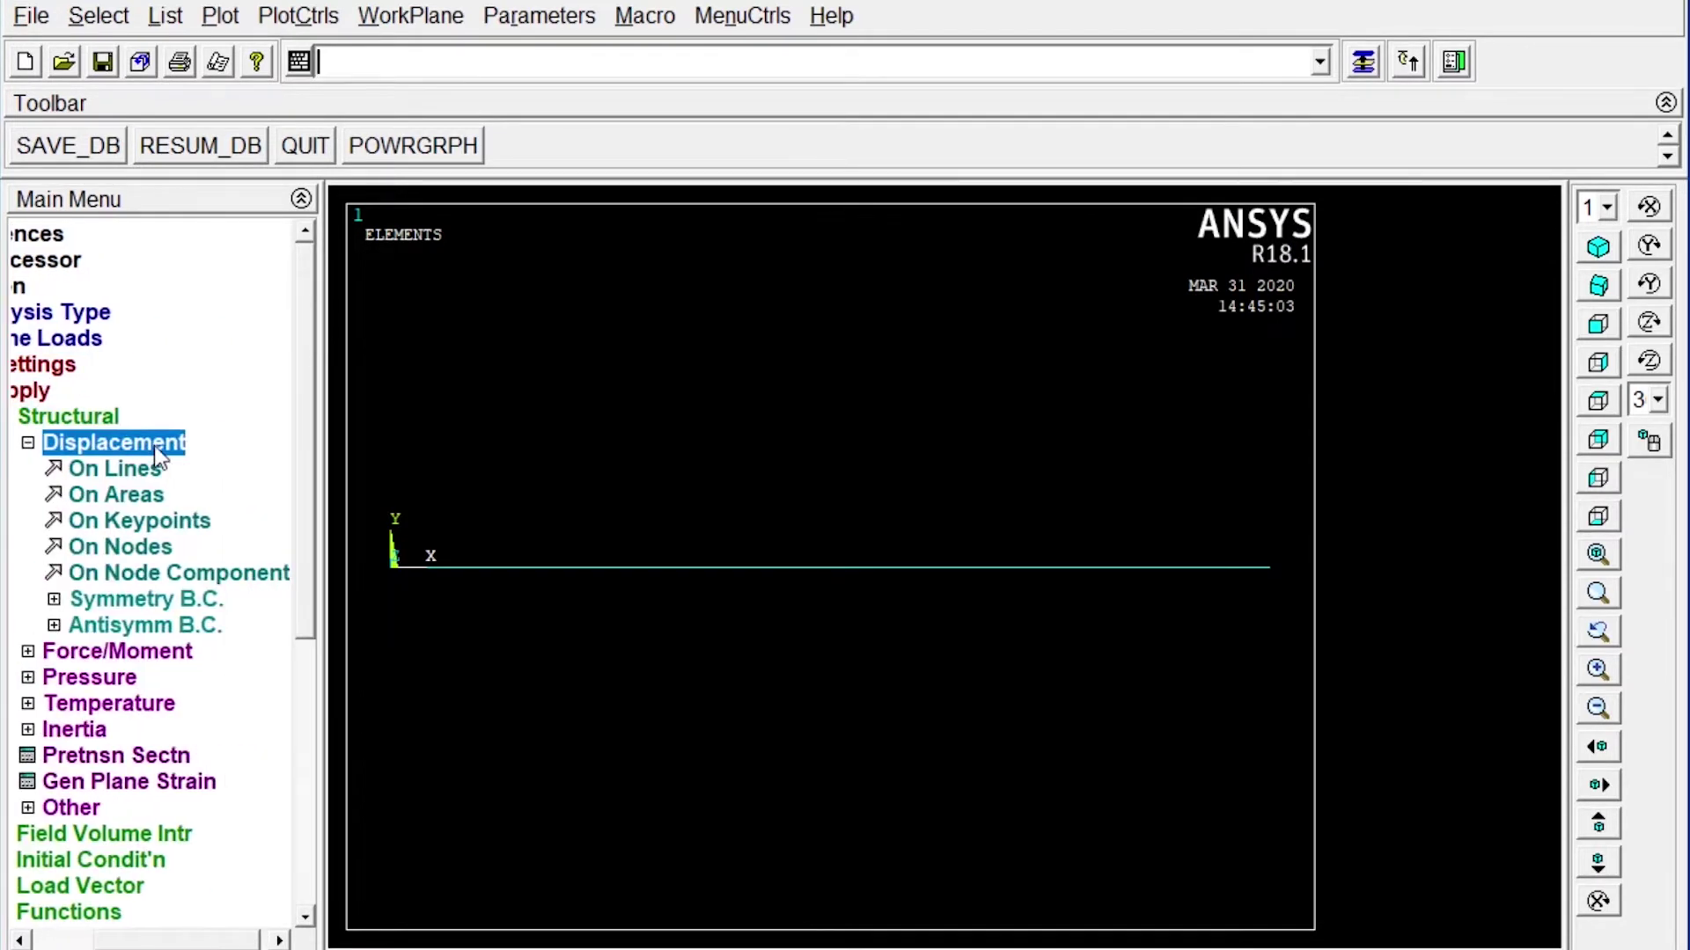
pyautogui.click(146, 519)
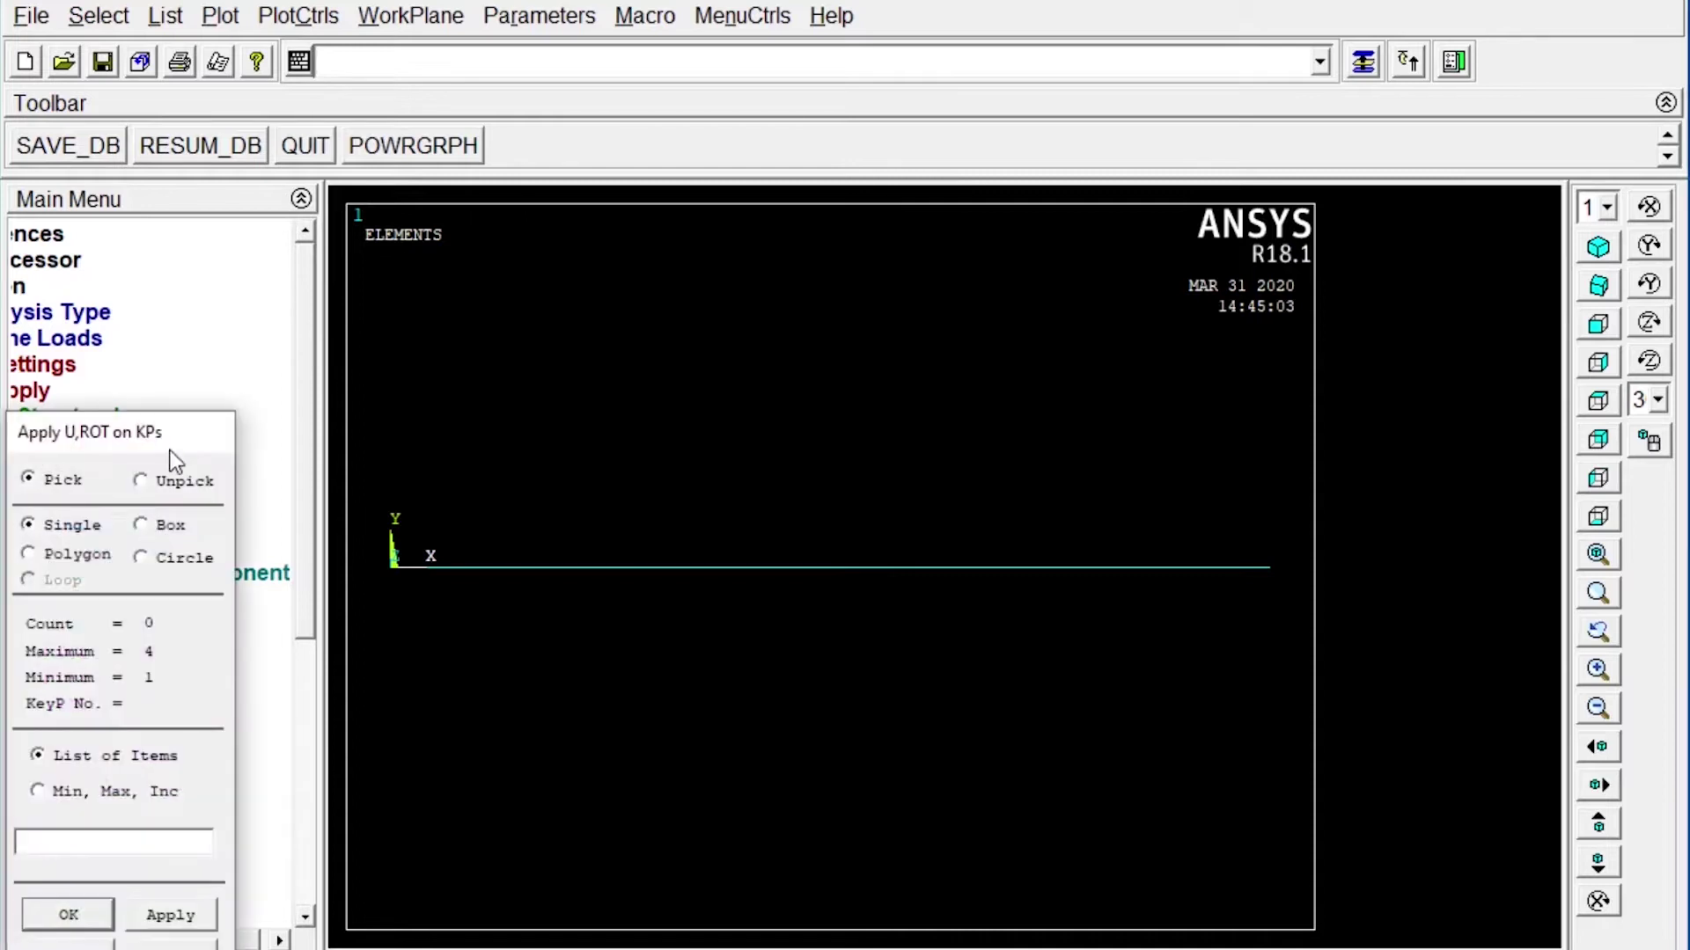
pyautogui.moveTo(170, 453); pyautogui.dragTo(215, 294)
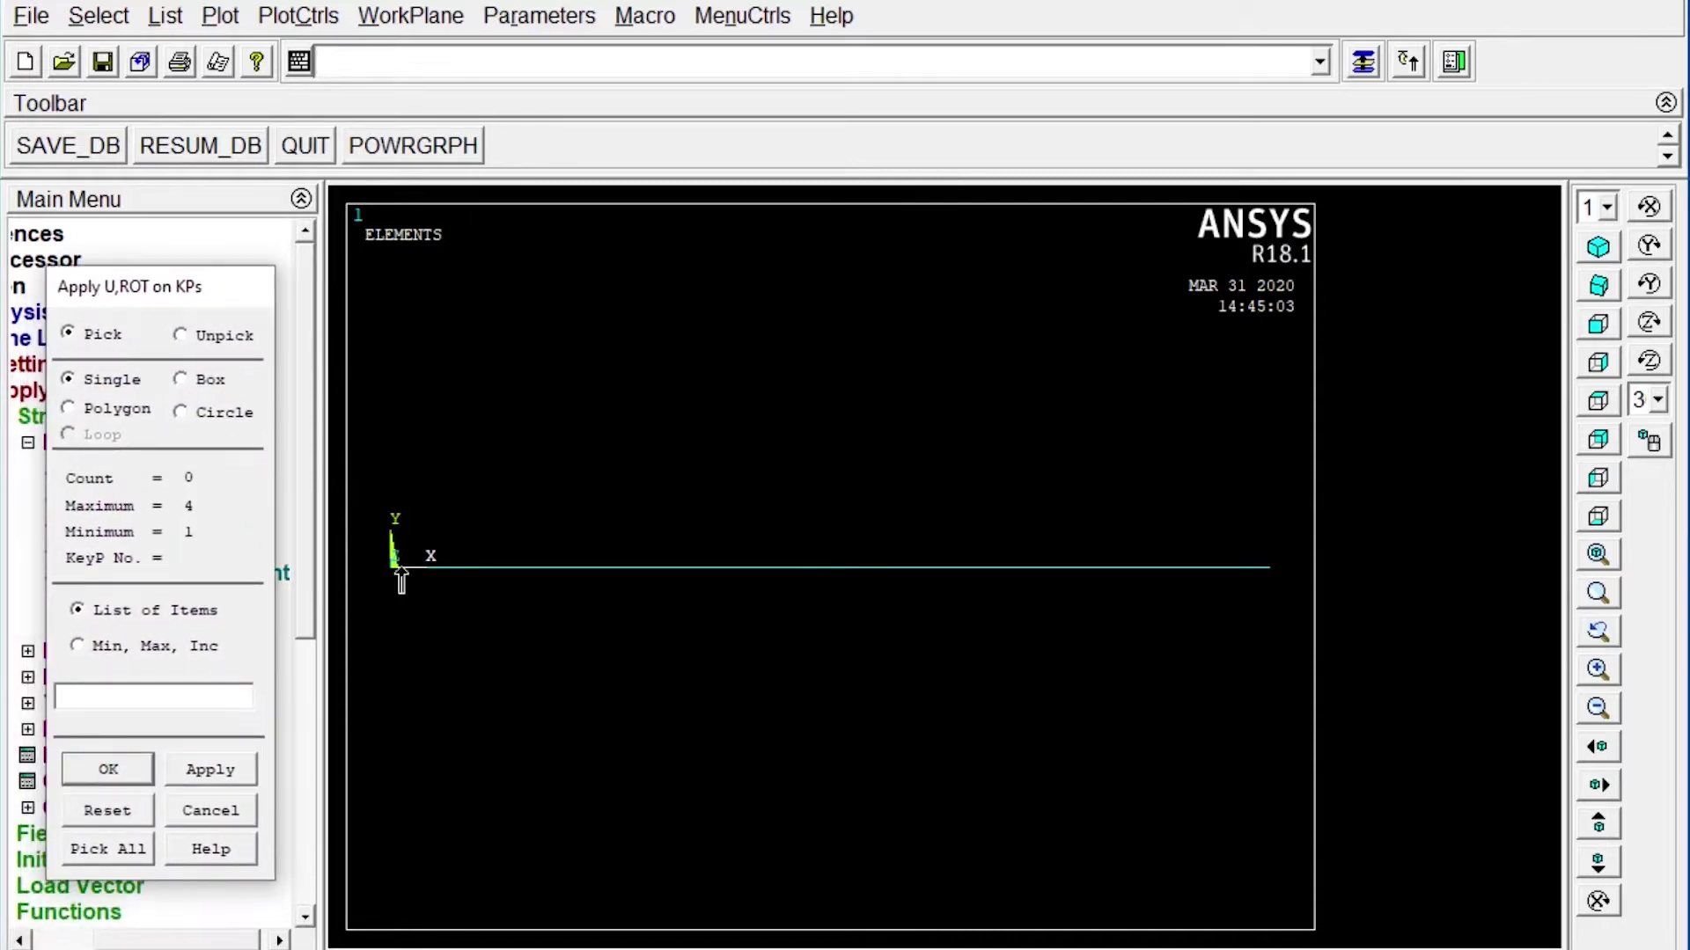
pyautogui.moveTo(1080, 949)
# Step: Plot the keypoints and pick keypoints 1 and 3 as the supports
pyautogui.click(231, 17)
pyautogui.moveTo(249, 108)
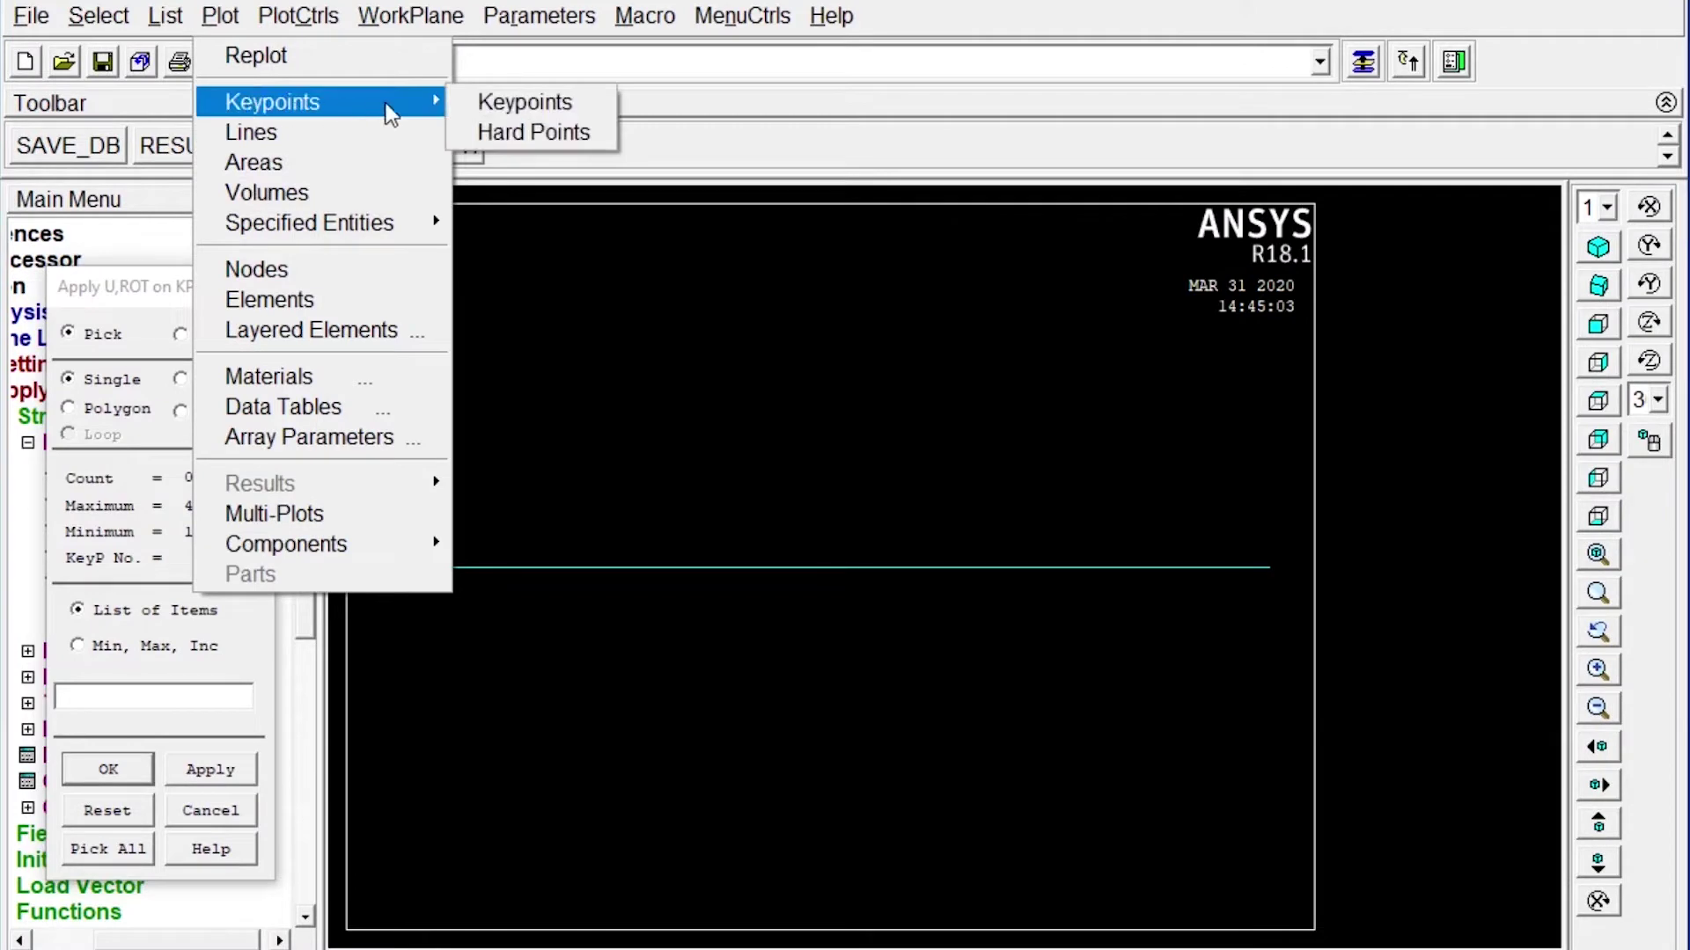
pyautogui.click(471, 106)
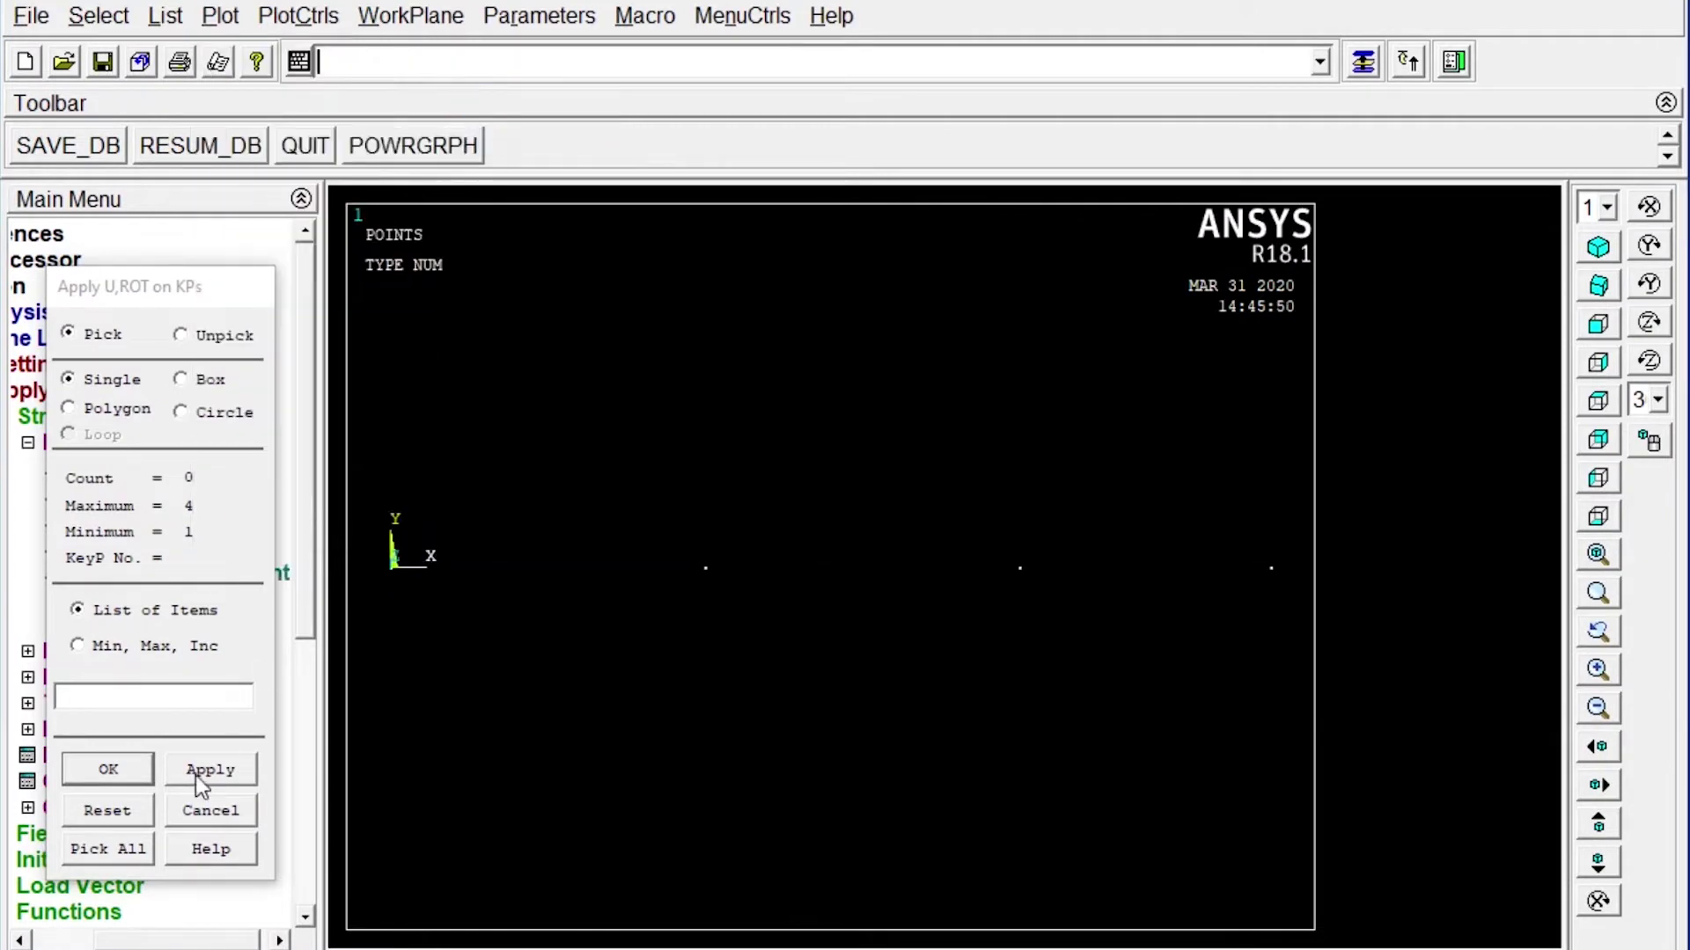
pyautogui.click(395, 573)
pyautogui.click(1026, 589)
pyautogui.click(110, 771)
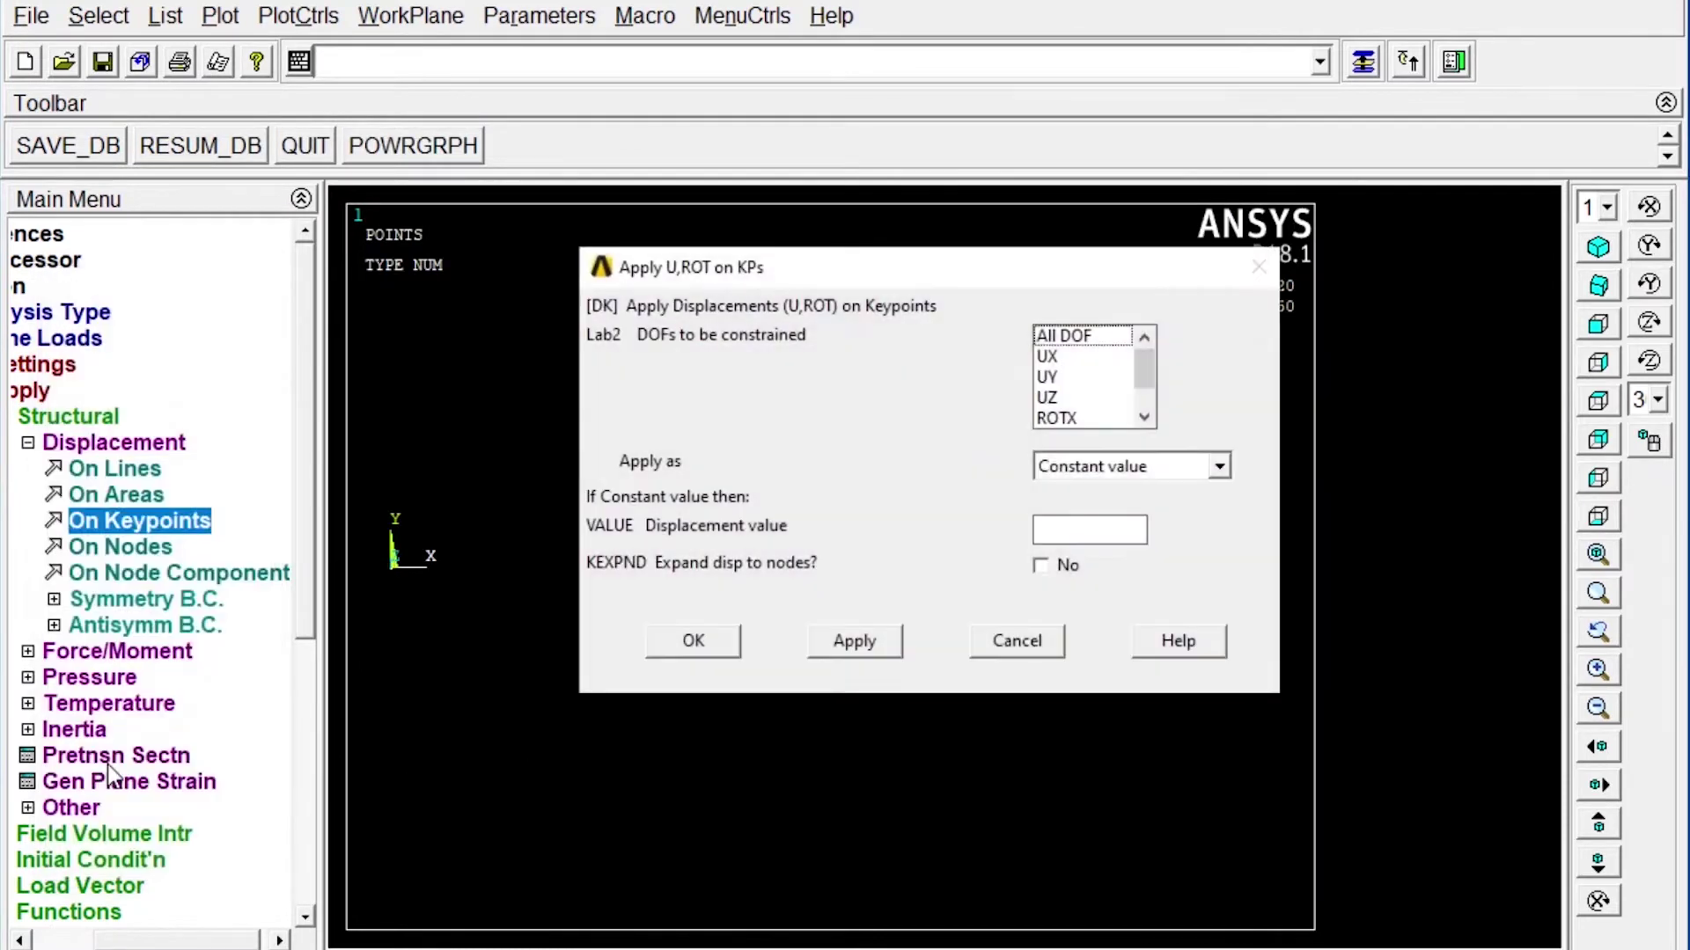
# Step: Constrain UX, UY, UZ, ROTX and ROTY at keypoints 1 and 3
pyautogui.click(1051, 356)
pyautogui.click(1055, 371)
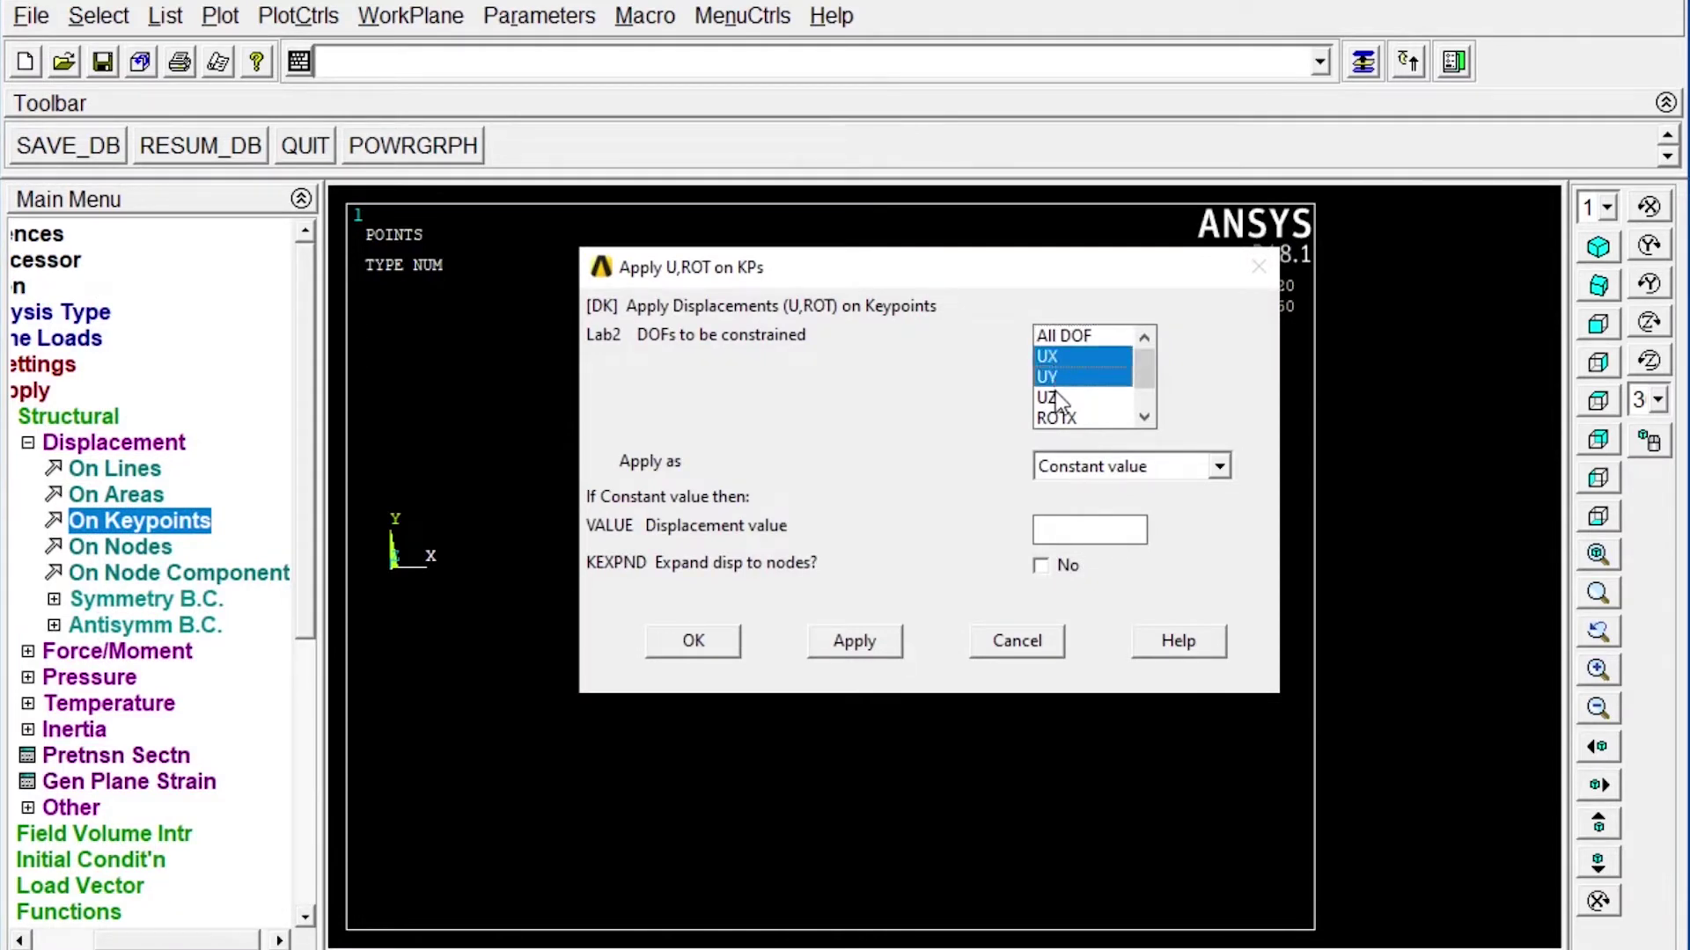
pyautogui.click(1056, 398)
pyautogui.click(1144, 417)
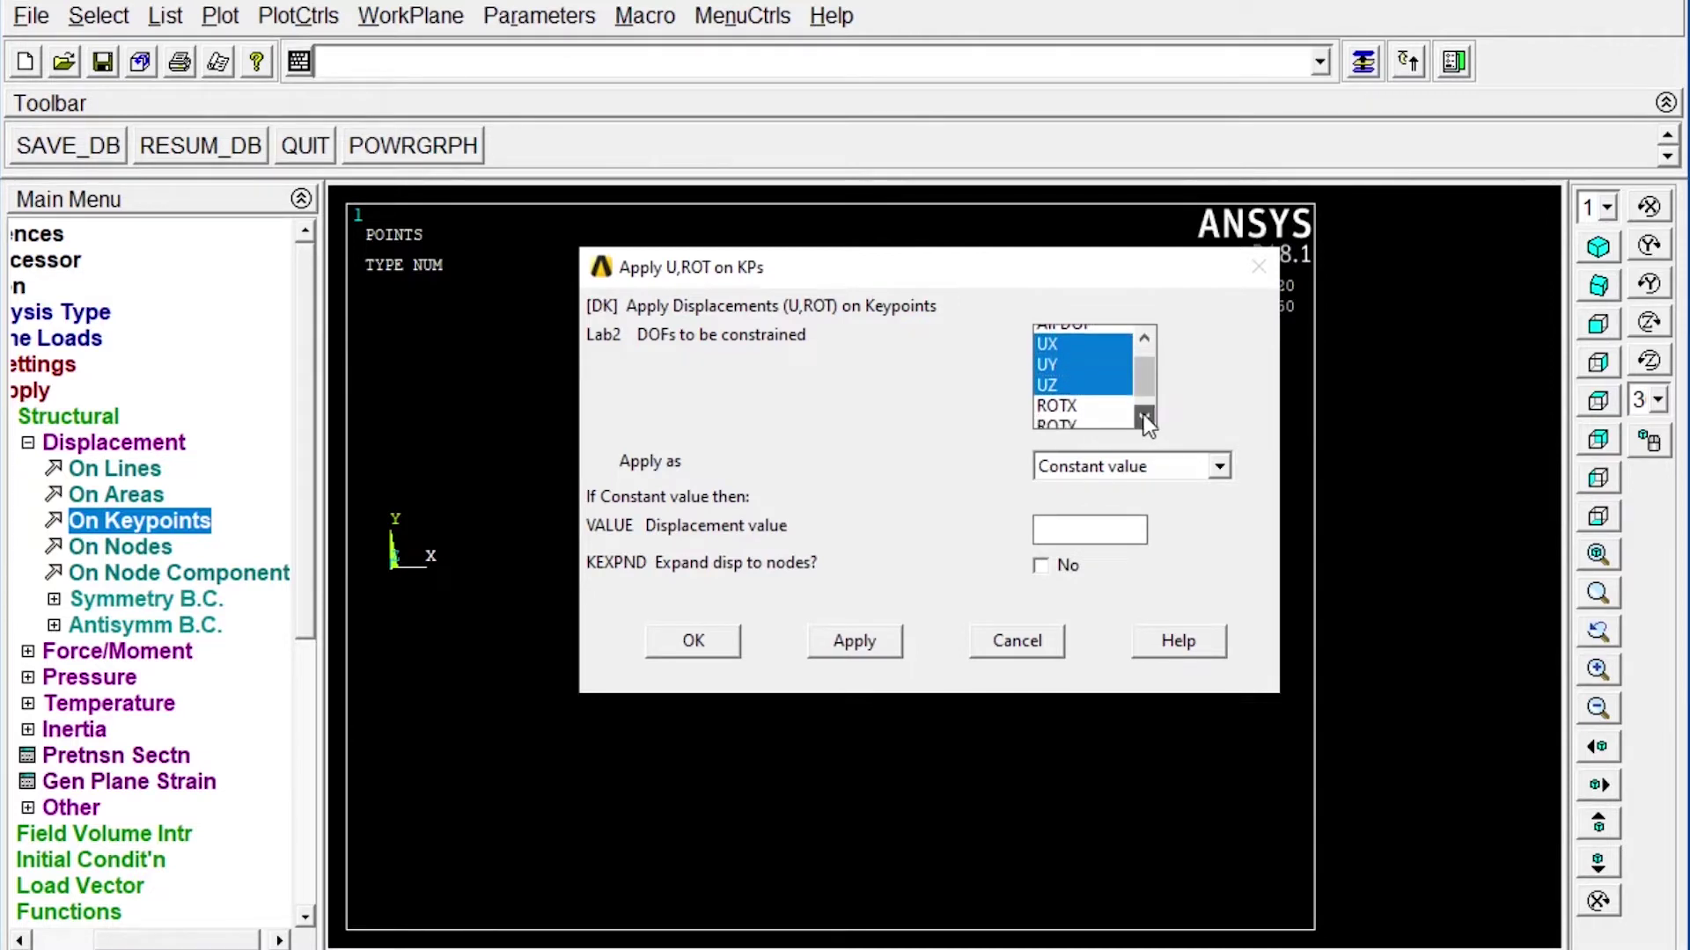
pyautogui.click(1144, 417)
pyautogui.click(1088, 377)
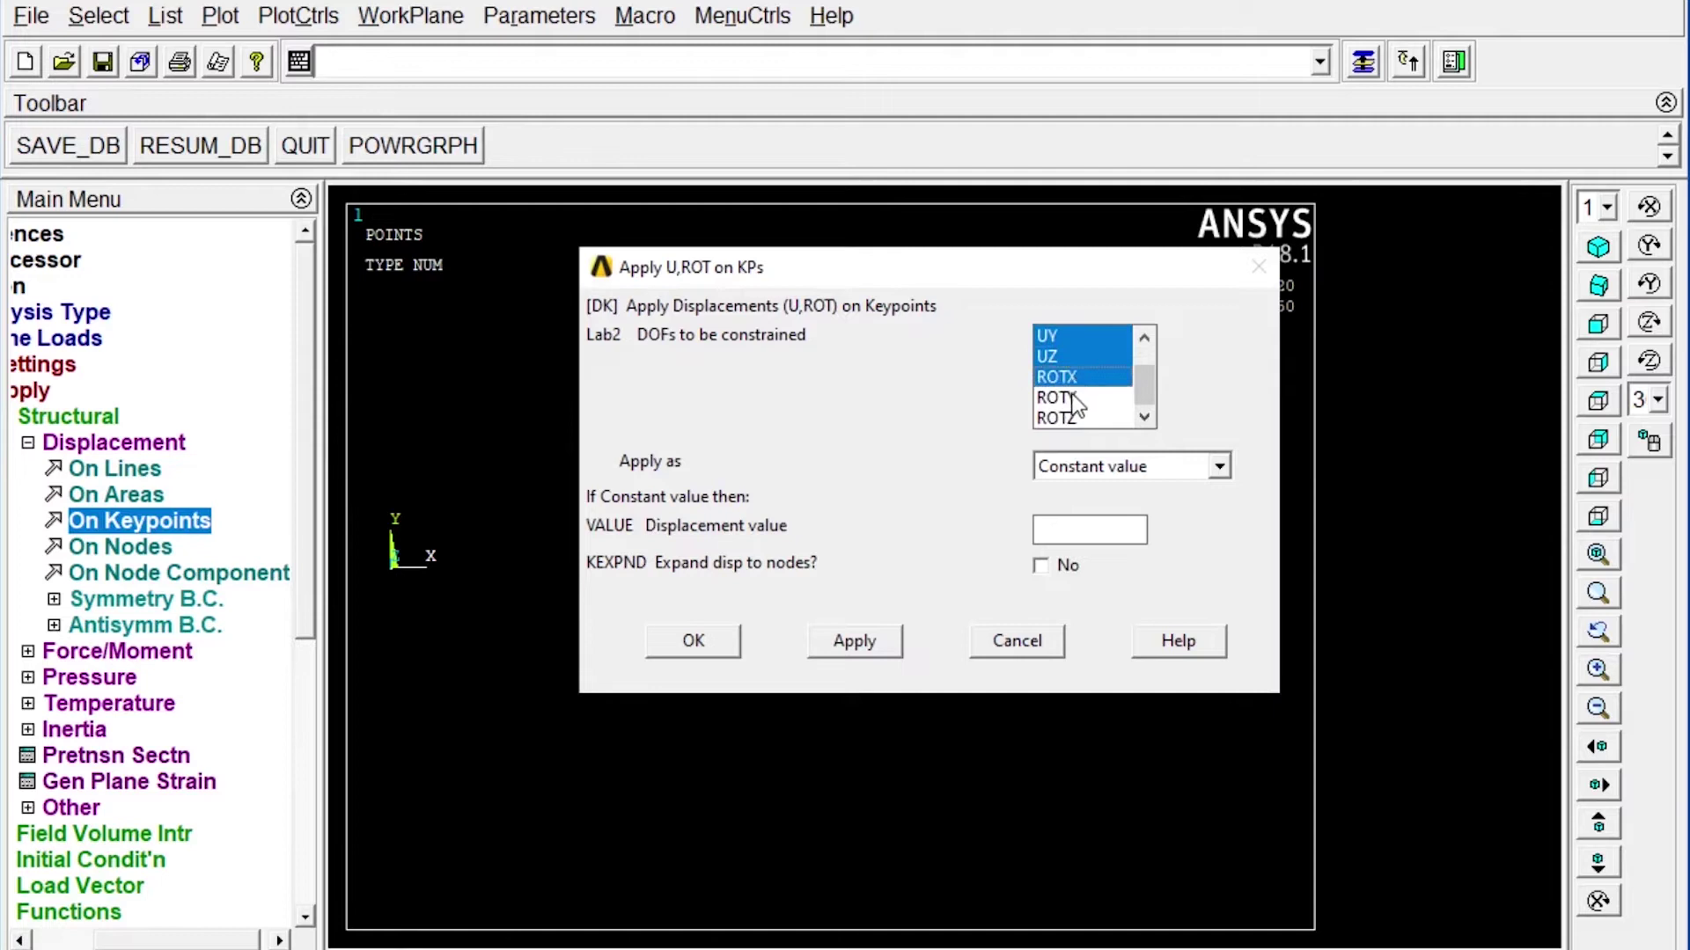
pyautogui.click(1073, 397)
pyautogui.click(693, 640)
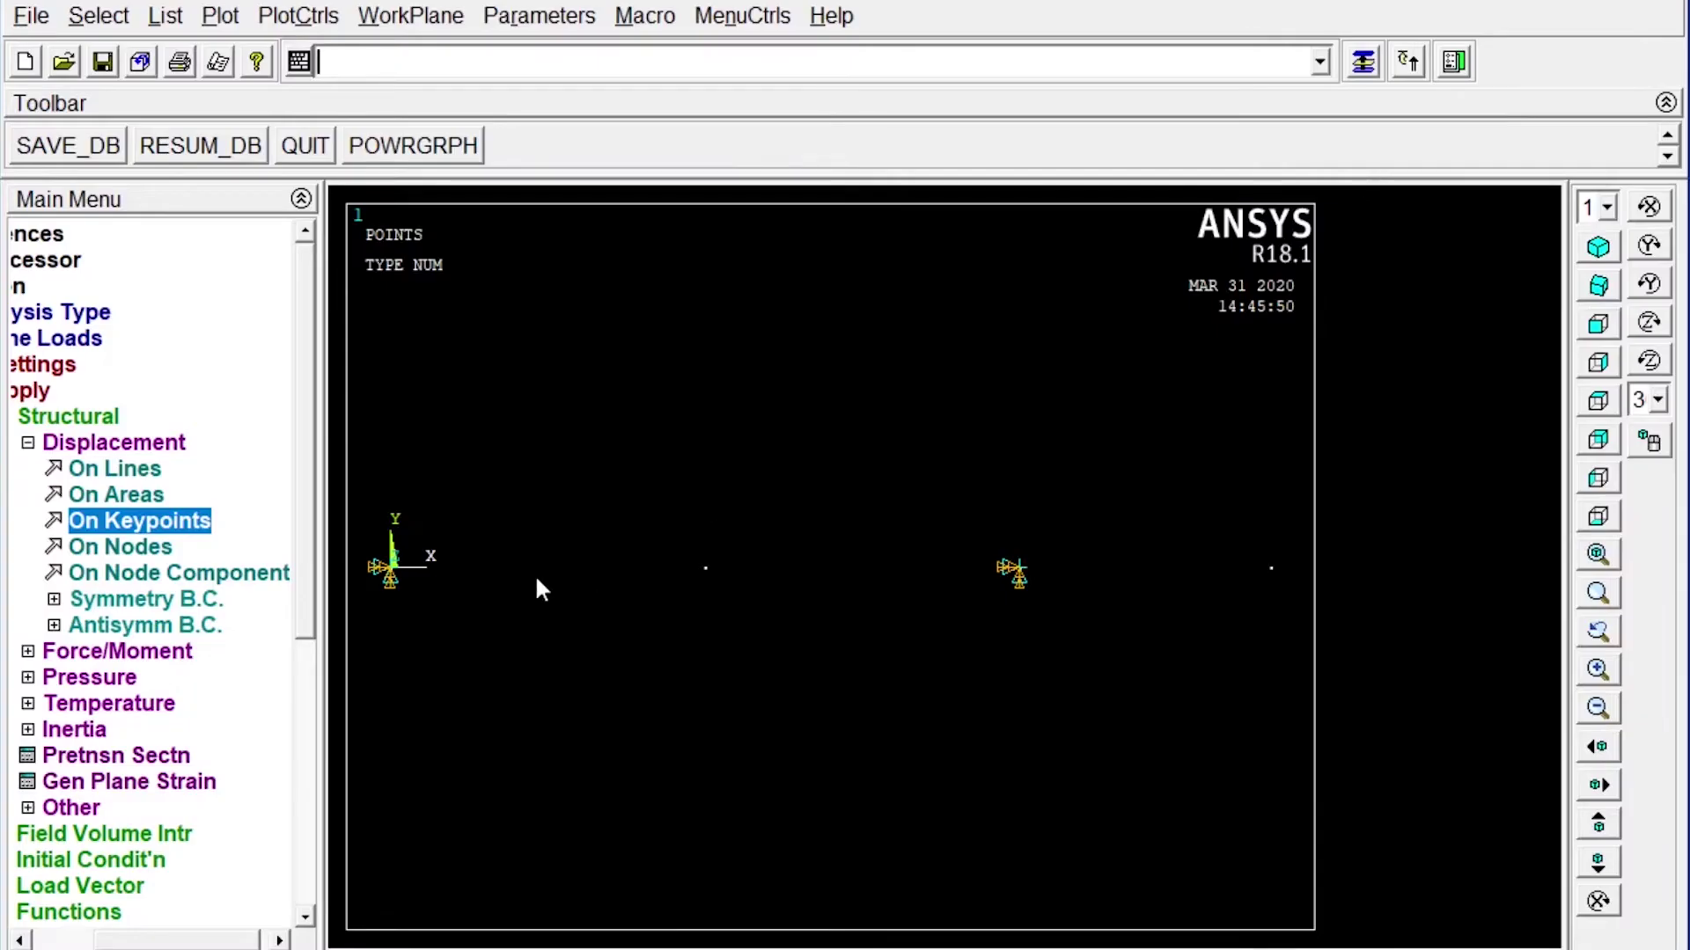
# Step: Apply a downward FY force of -50000 at keypoints 2 and 4
pyautogui.click(156, 652)
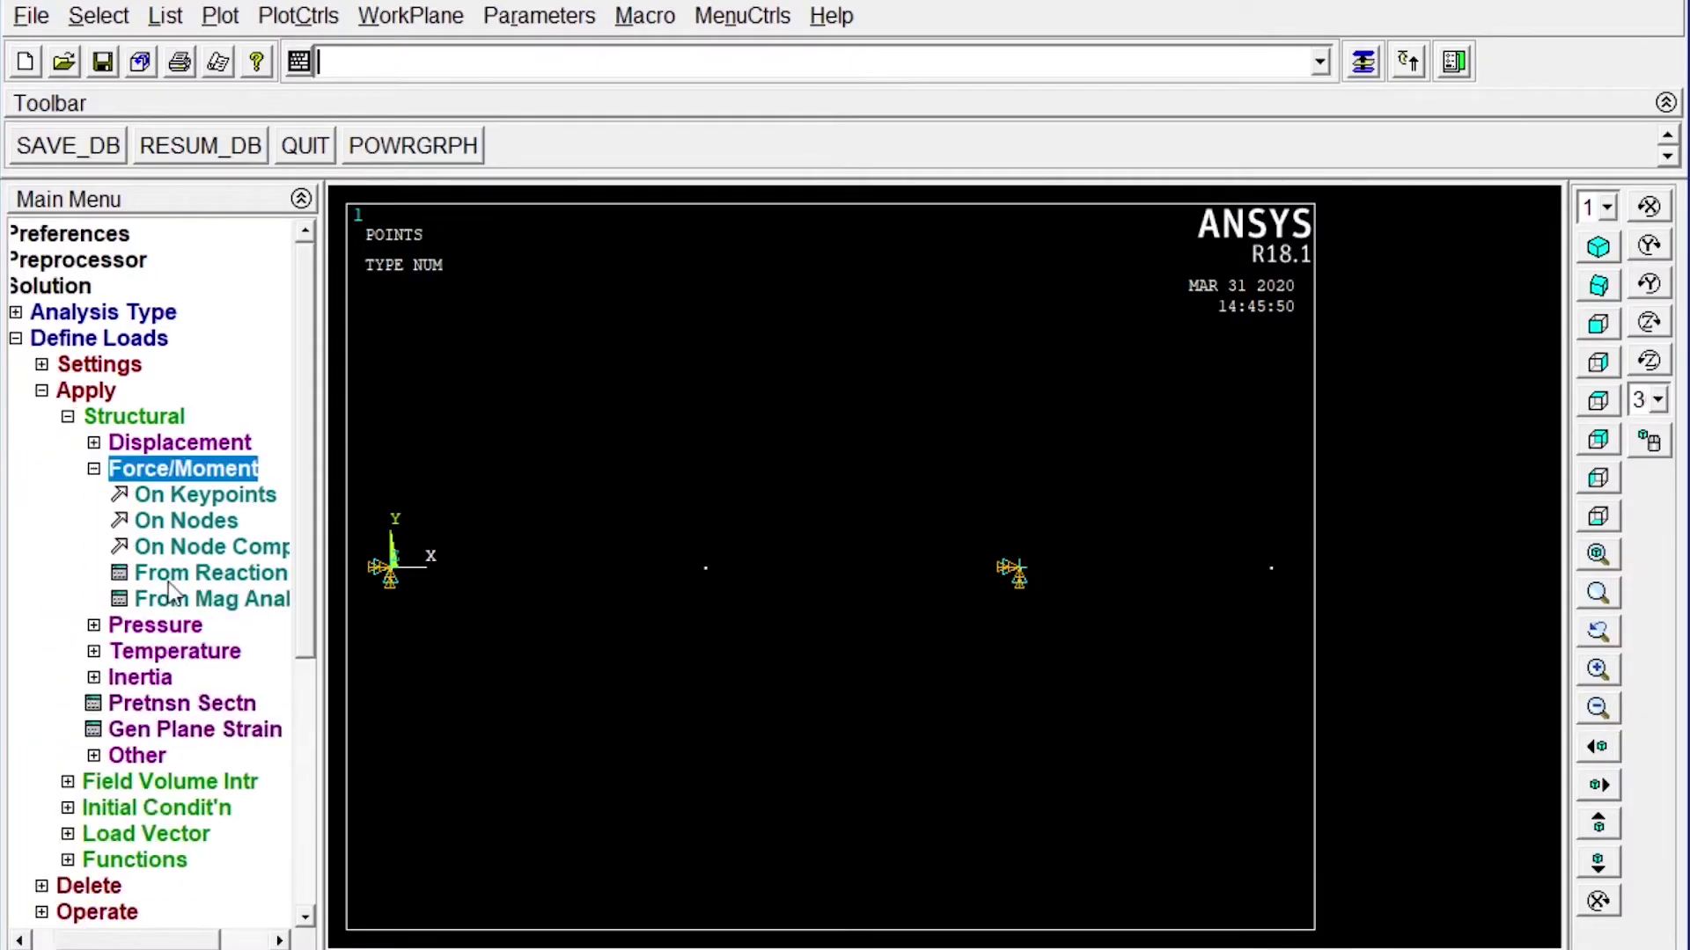
pyautogui.click(193, 497)
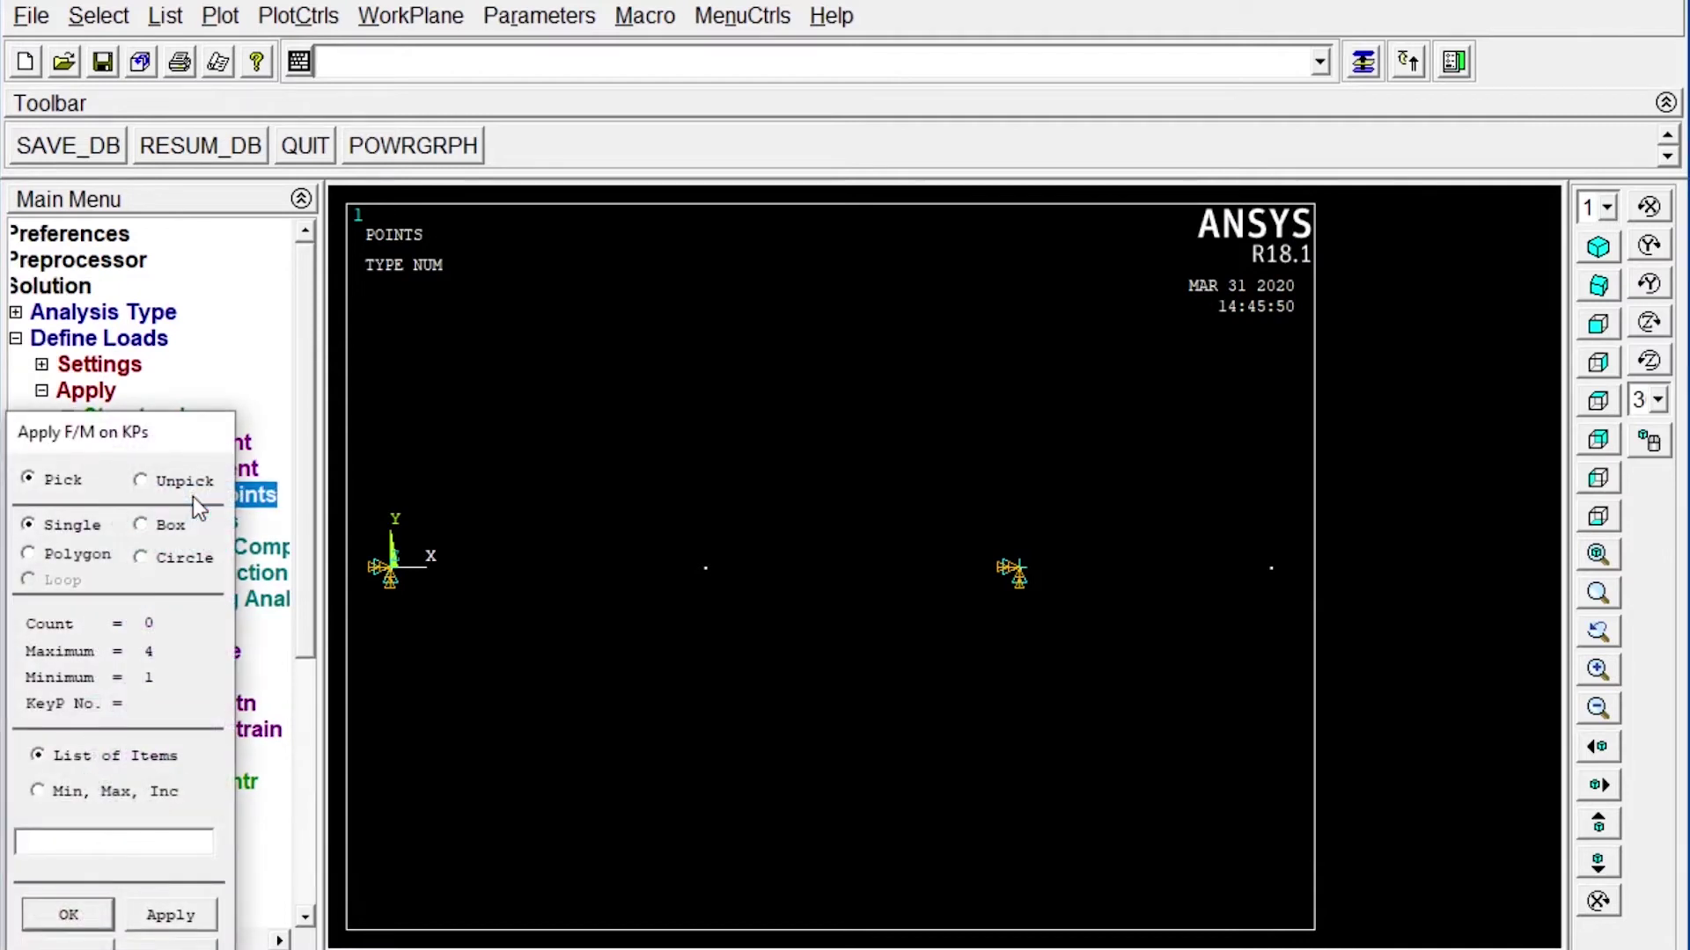
pyautogui.moveTo(210, 425); pyautogui.dragTo(231, 300)
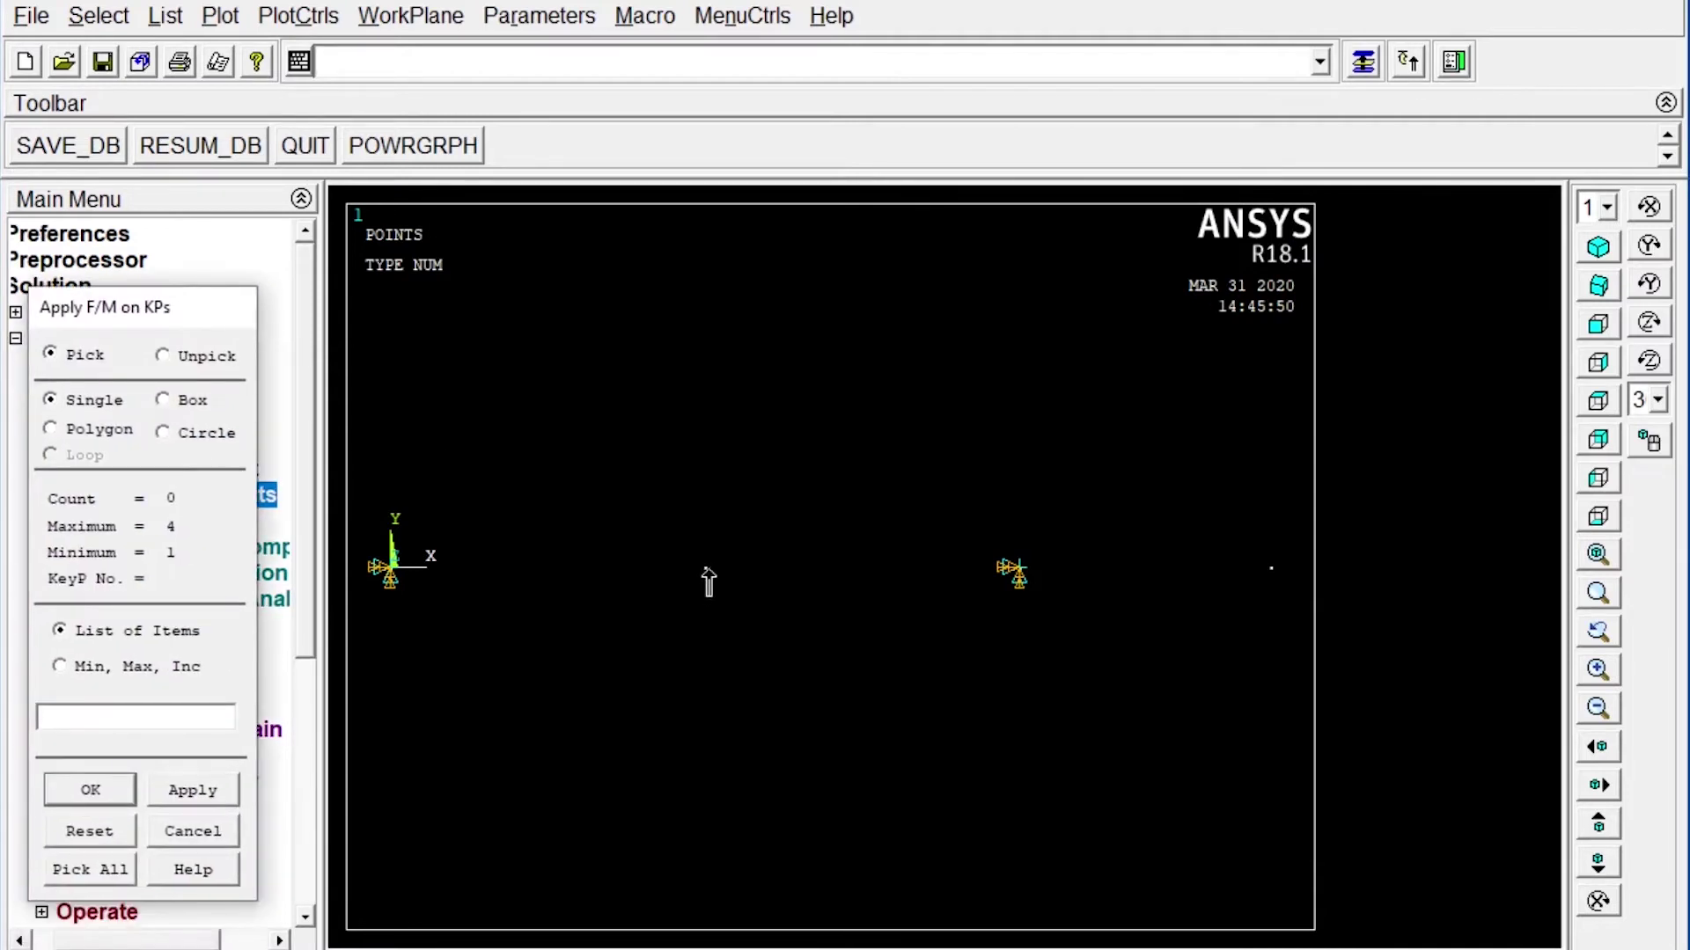
pyautogui.click(707, 572)
pyautogui.click(1275, 577)
pyautogui.click(92, 790)
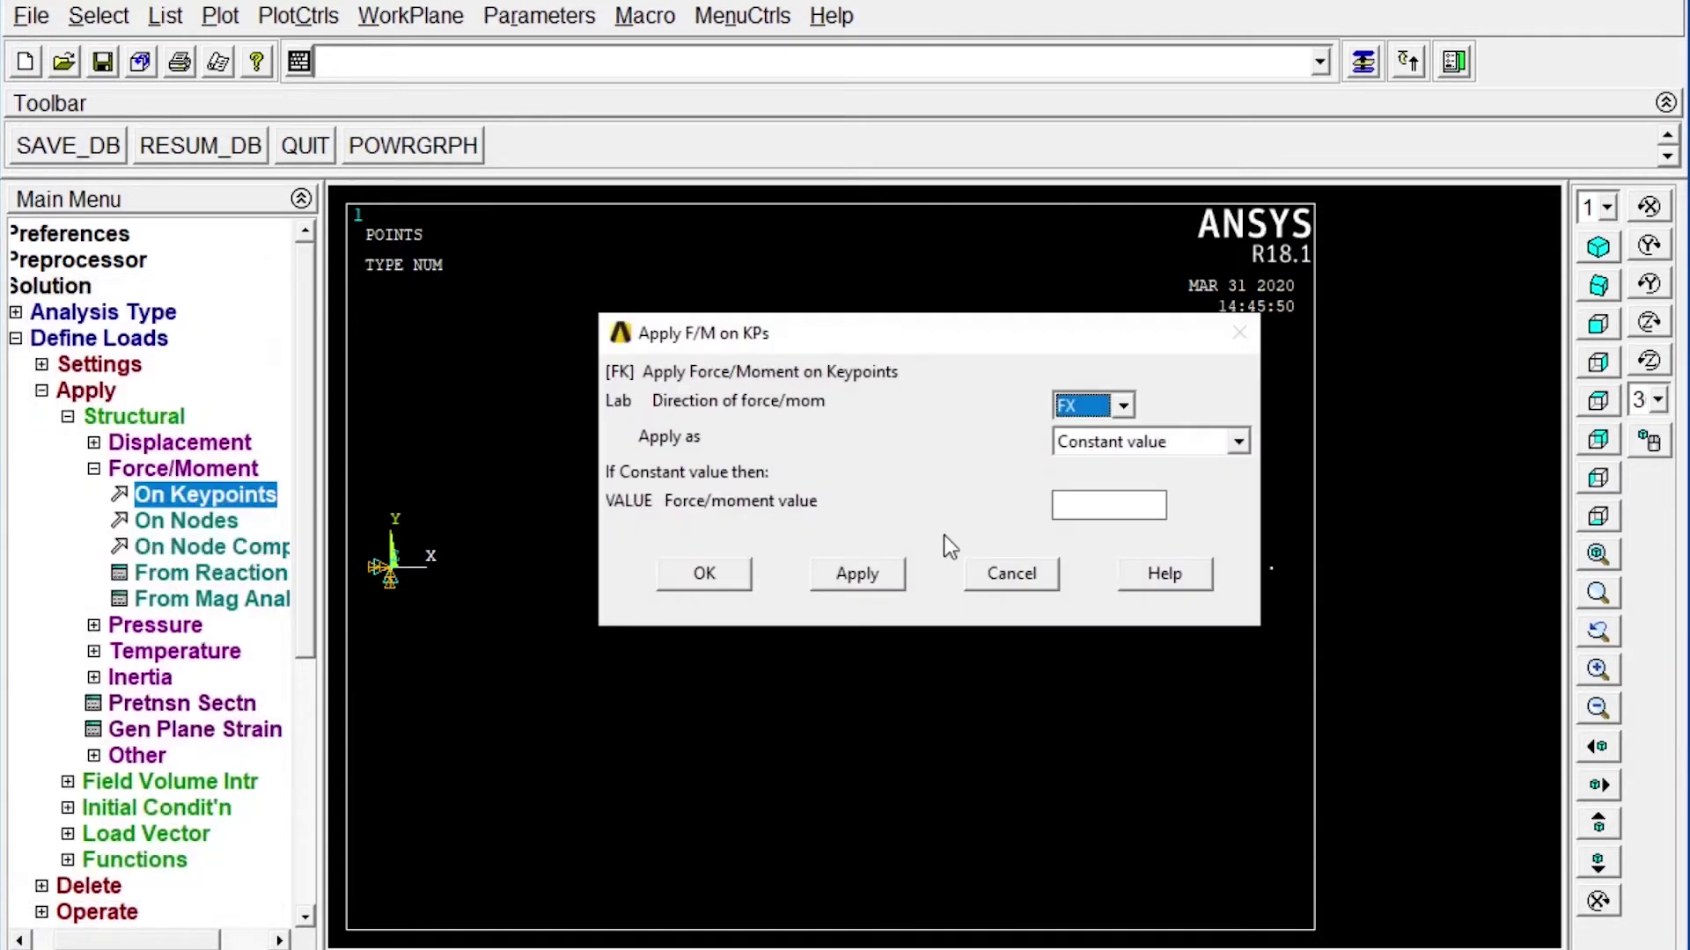
pyautogui.click(1123, 406)
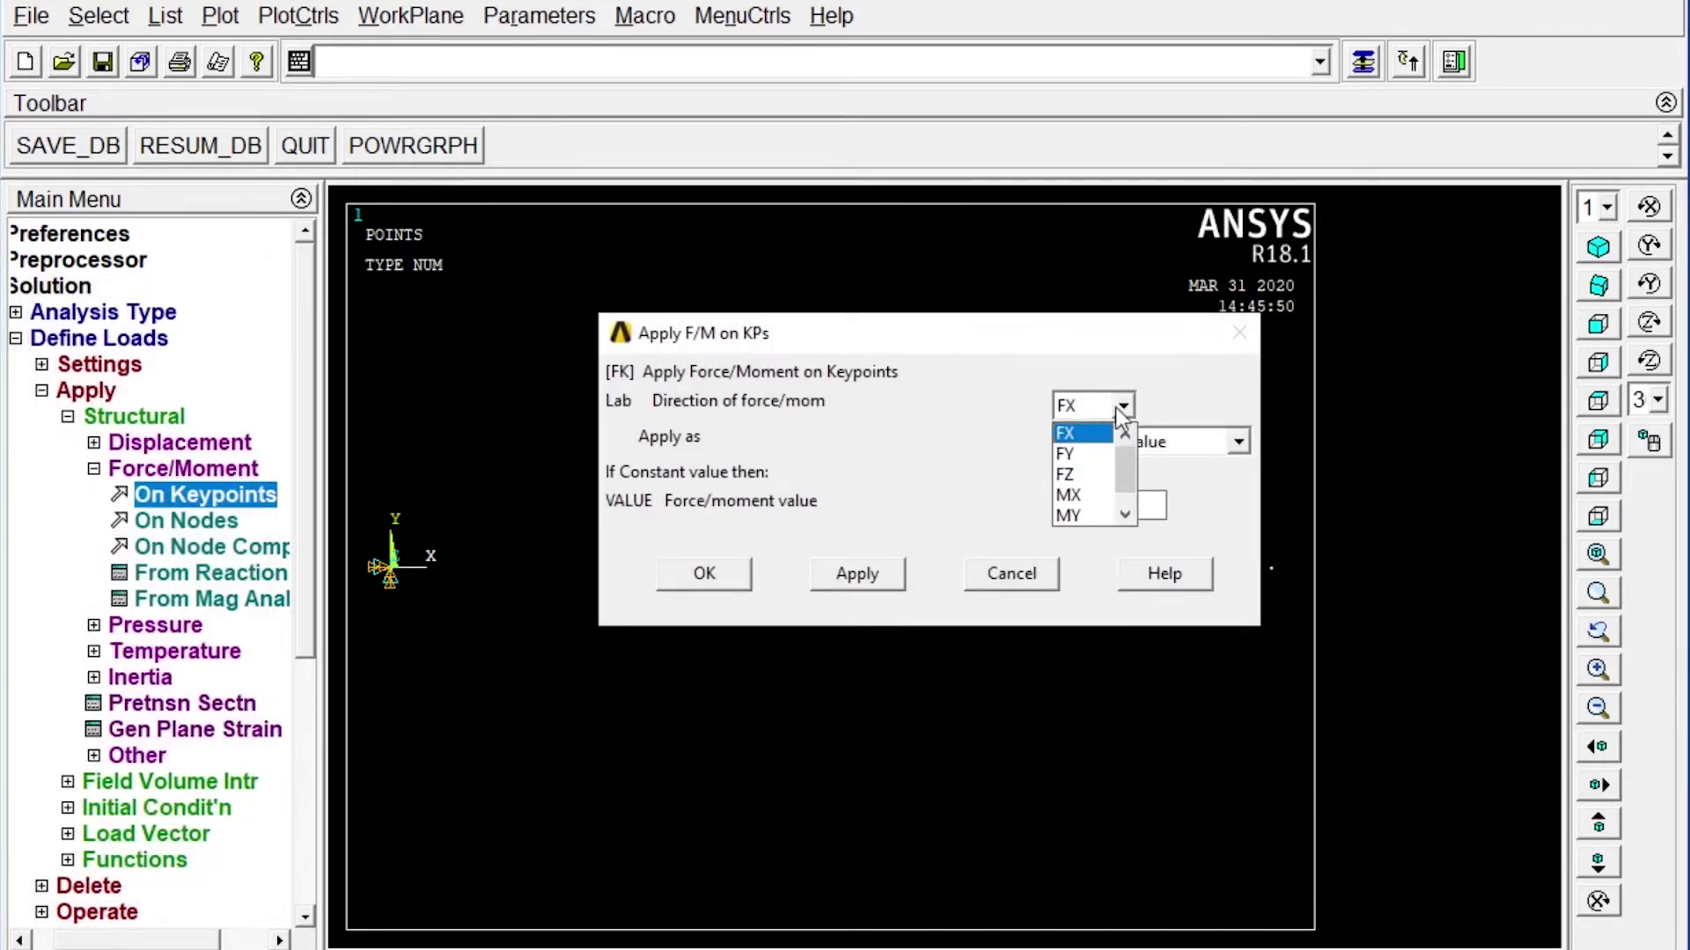
pyautogui.click(1077, 451)
pyautogui.click(1078, 502)
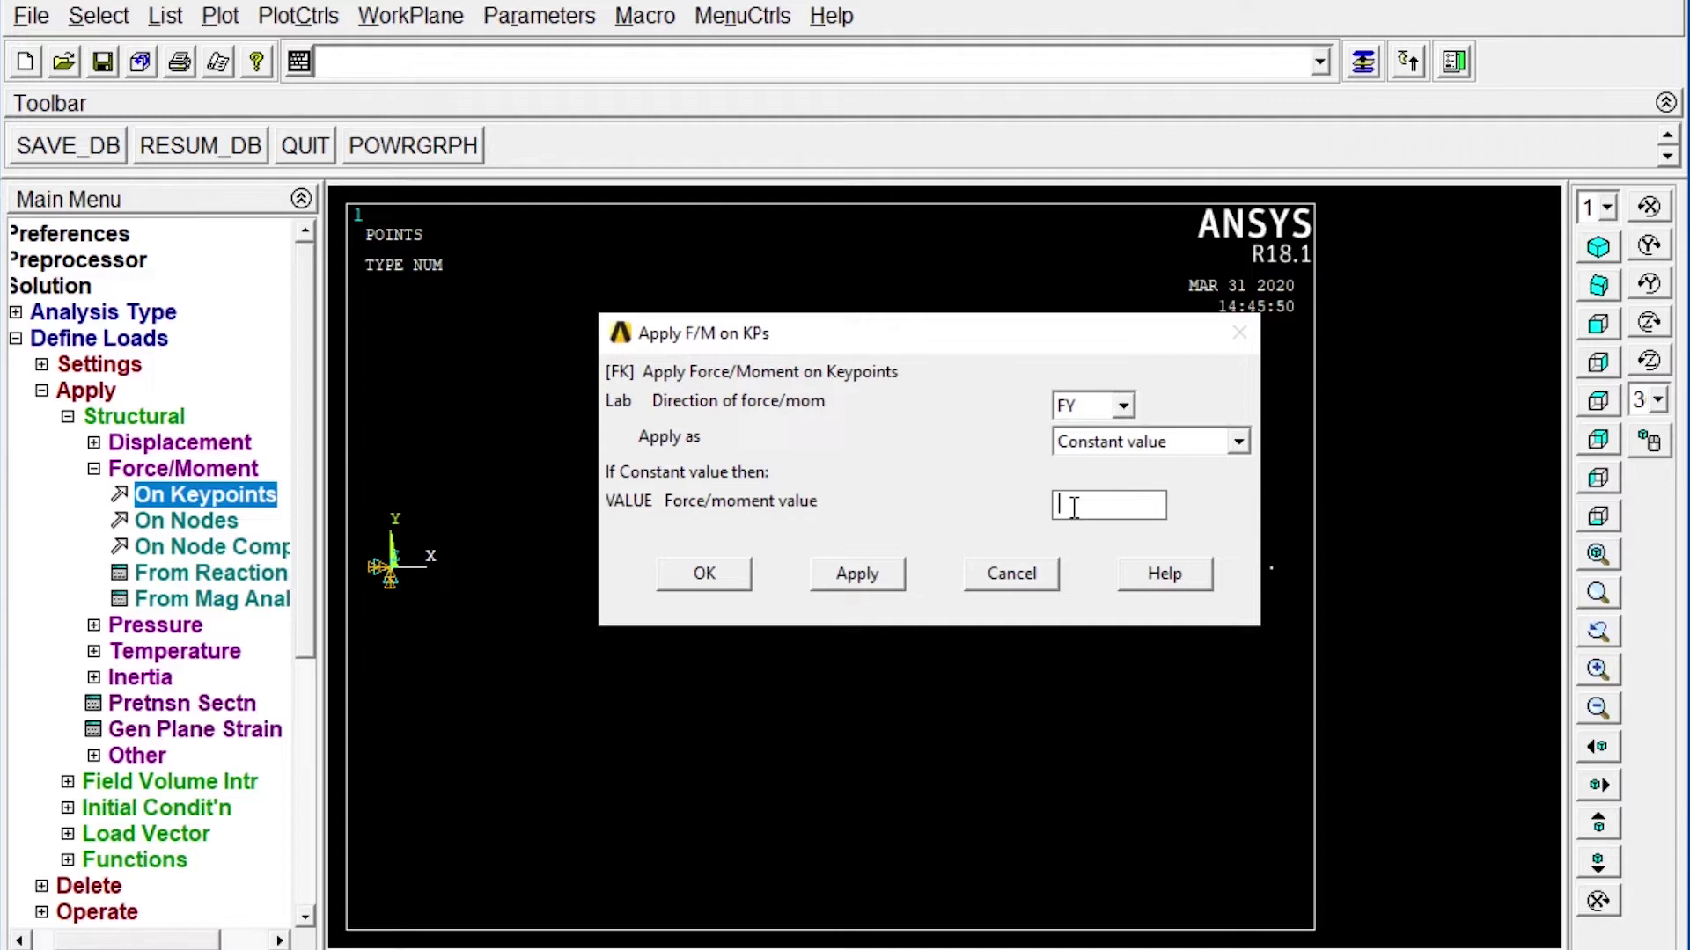
pyautogui.write('-50000')
pyautogui.click(713, 571)
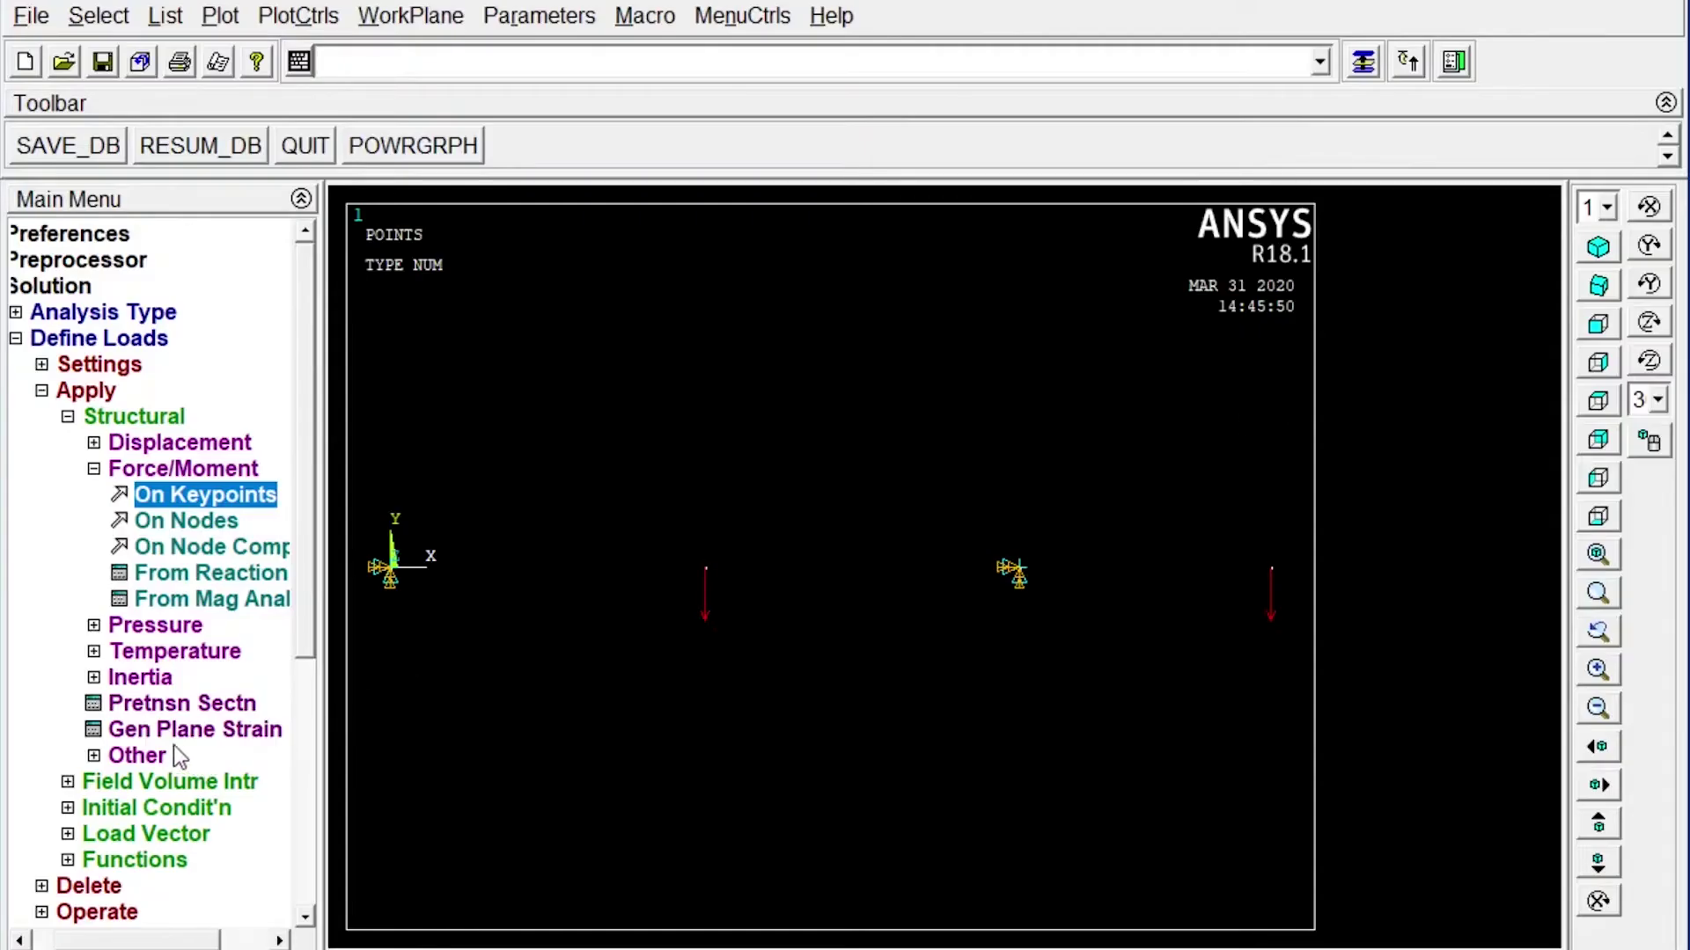
# Step: Start a beam pressure load and box-pick the 281 left-span elements on the lines plot
pyautogui.click(42, 392)
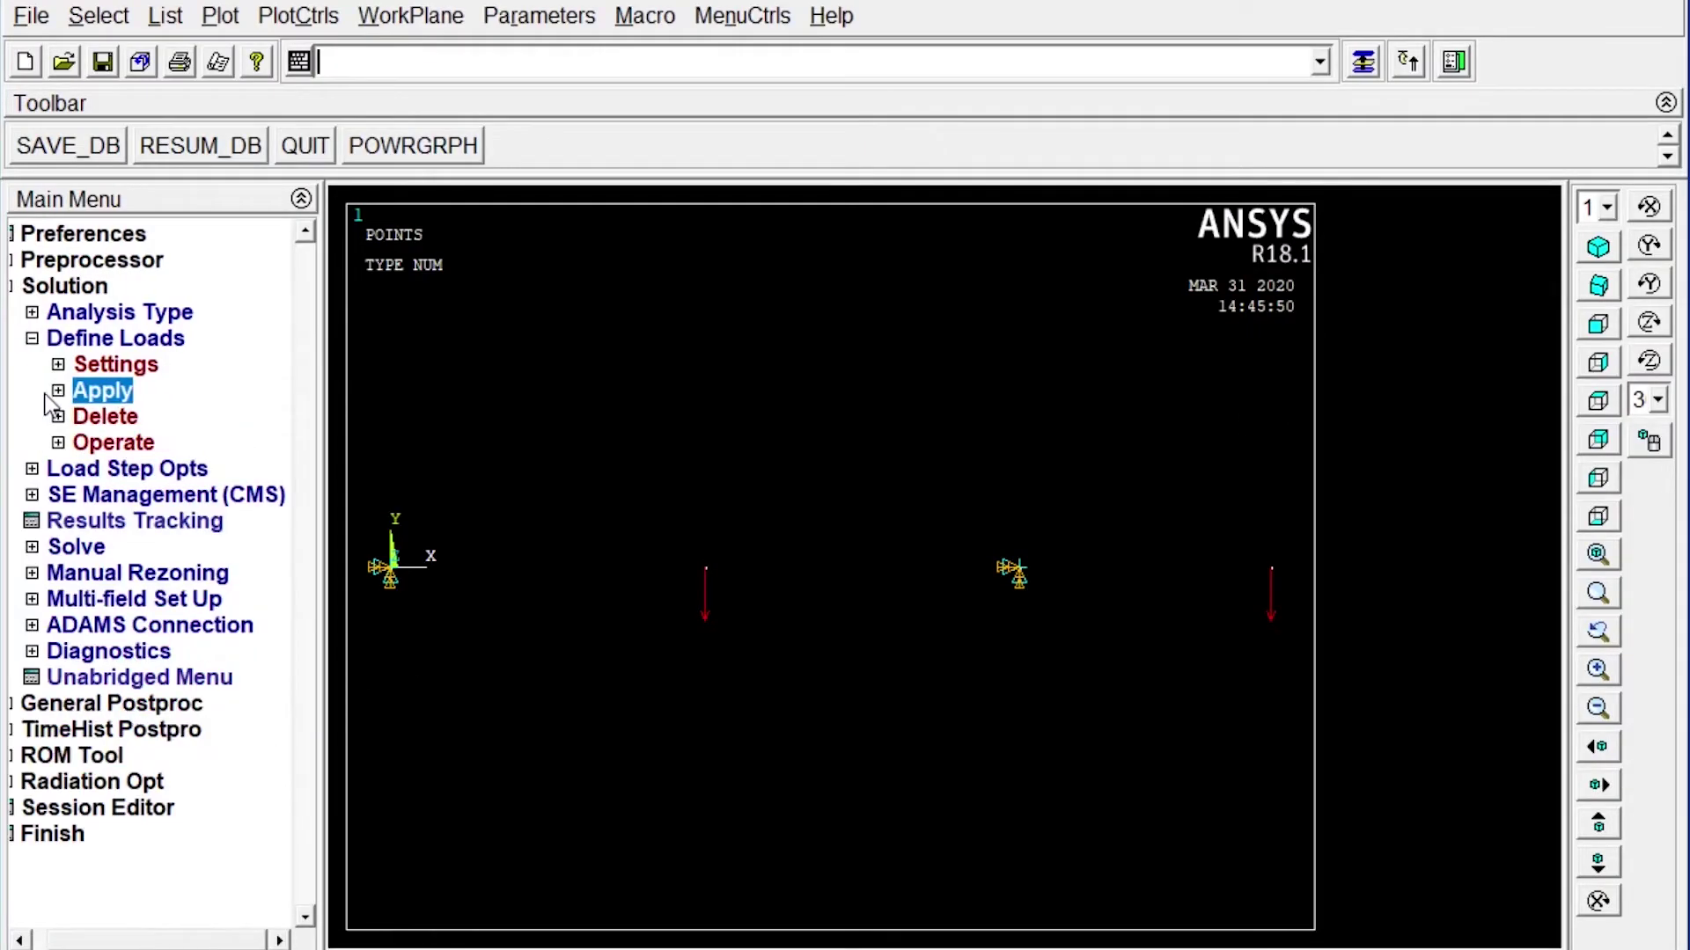
pyautogui.click(61, 393)
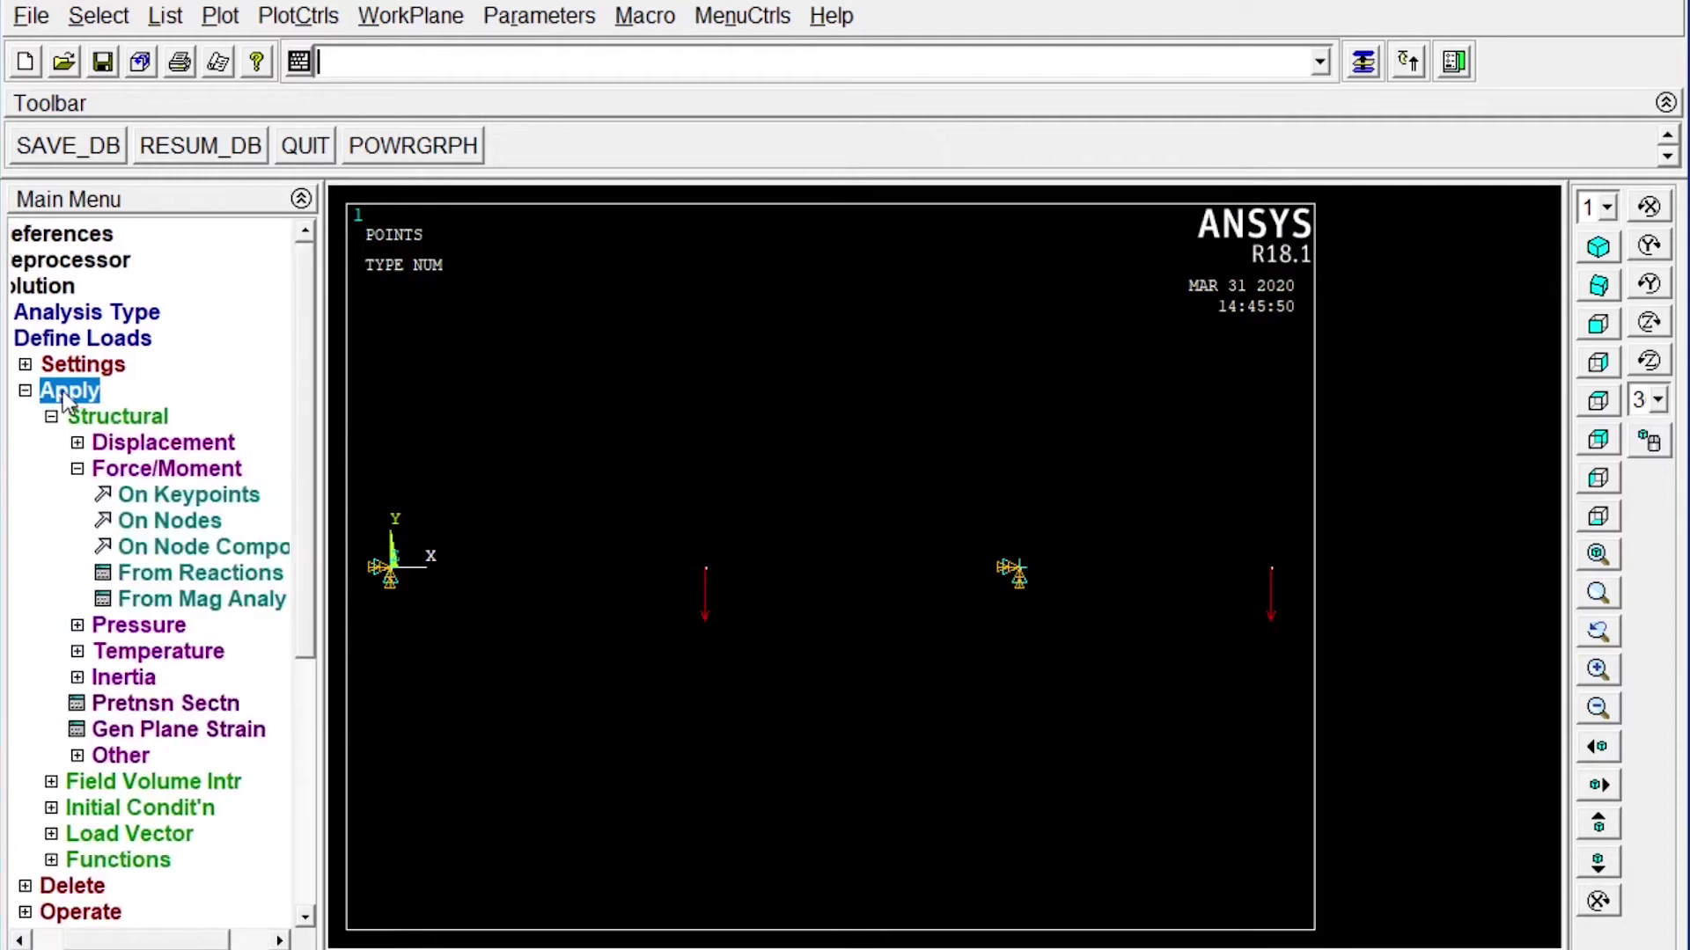
pyautogui.click(113, 622)
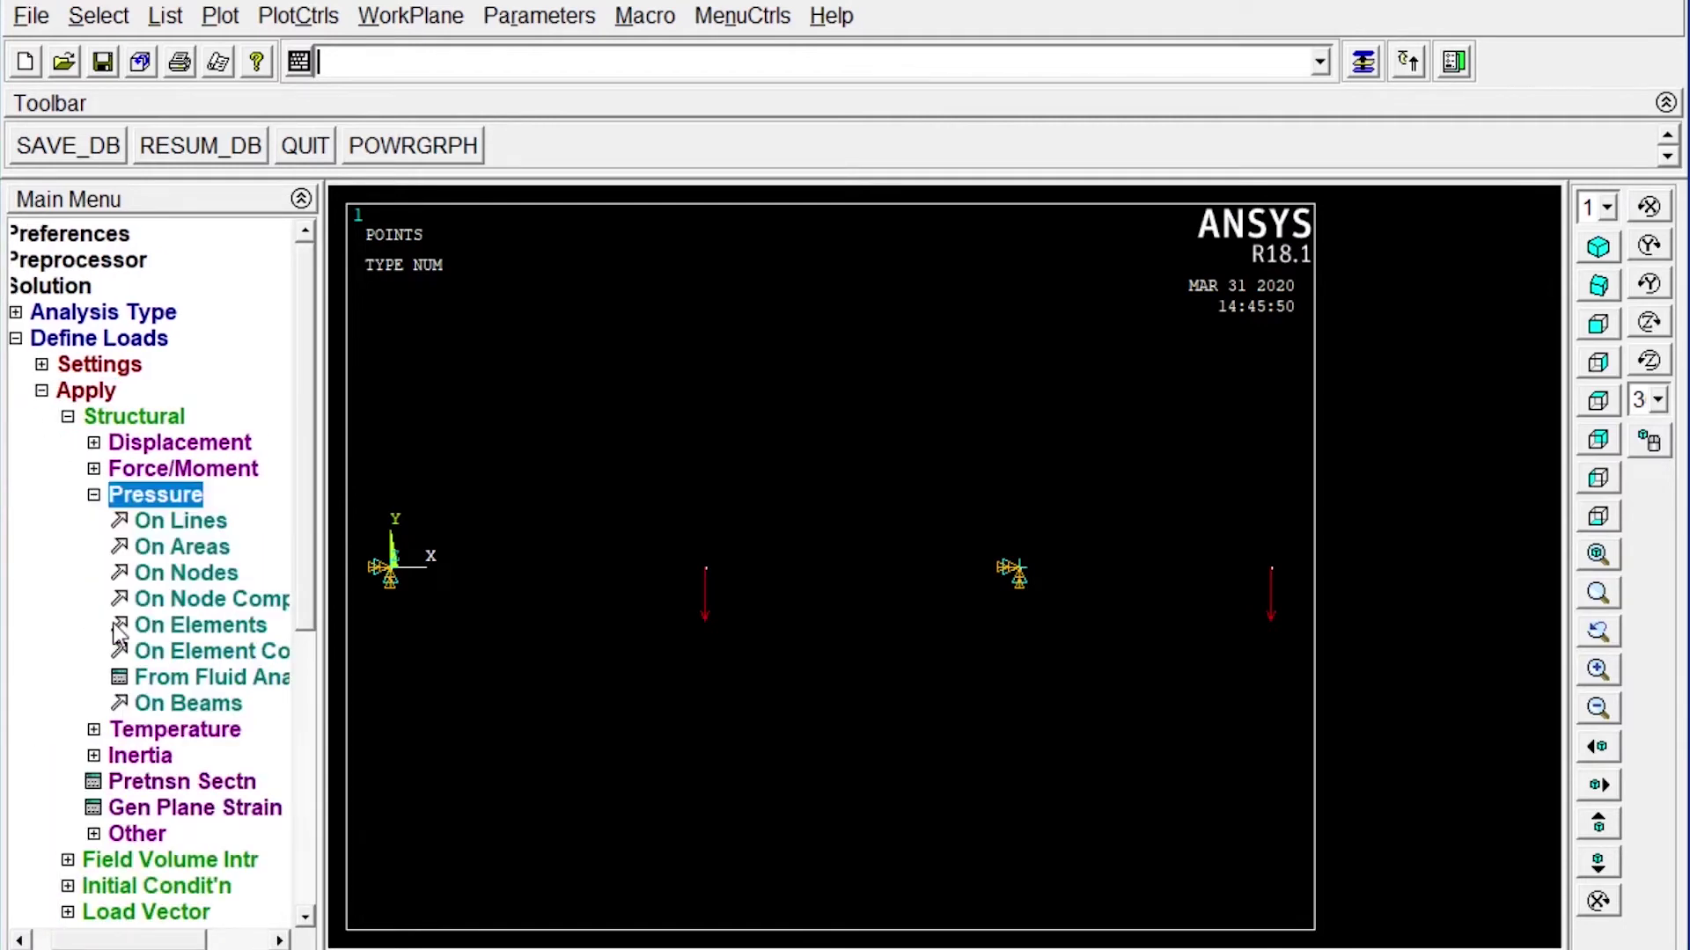
pyautogui.click(152, 701)
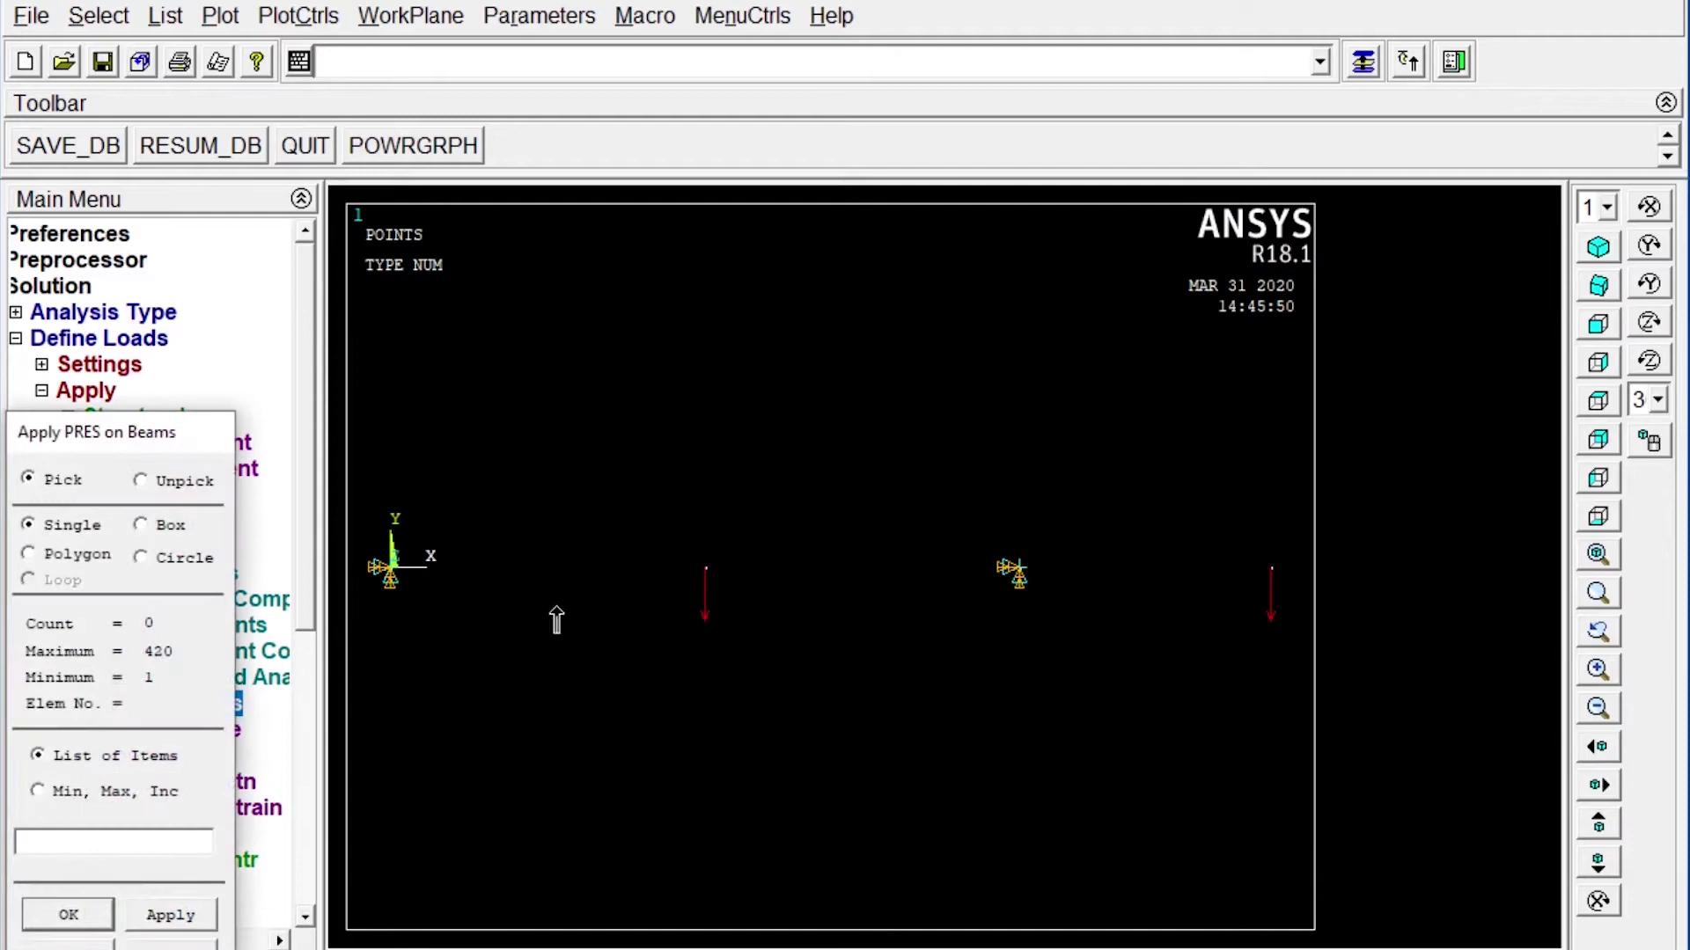
pyautogui.click(225, 21)
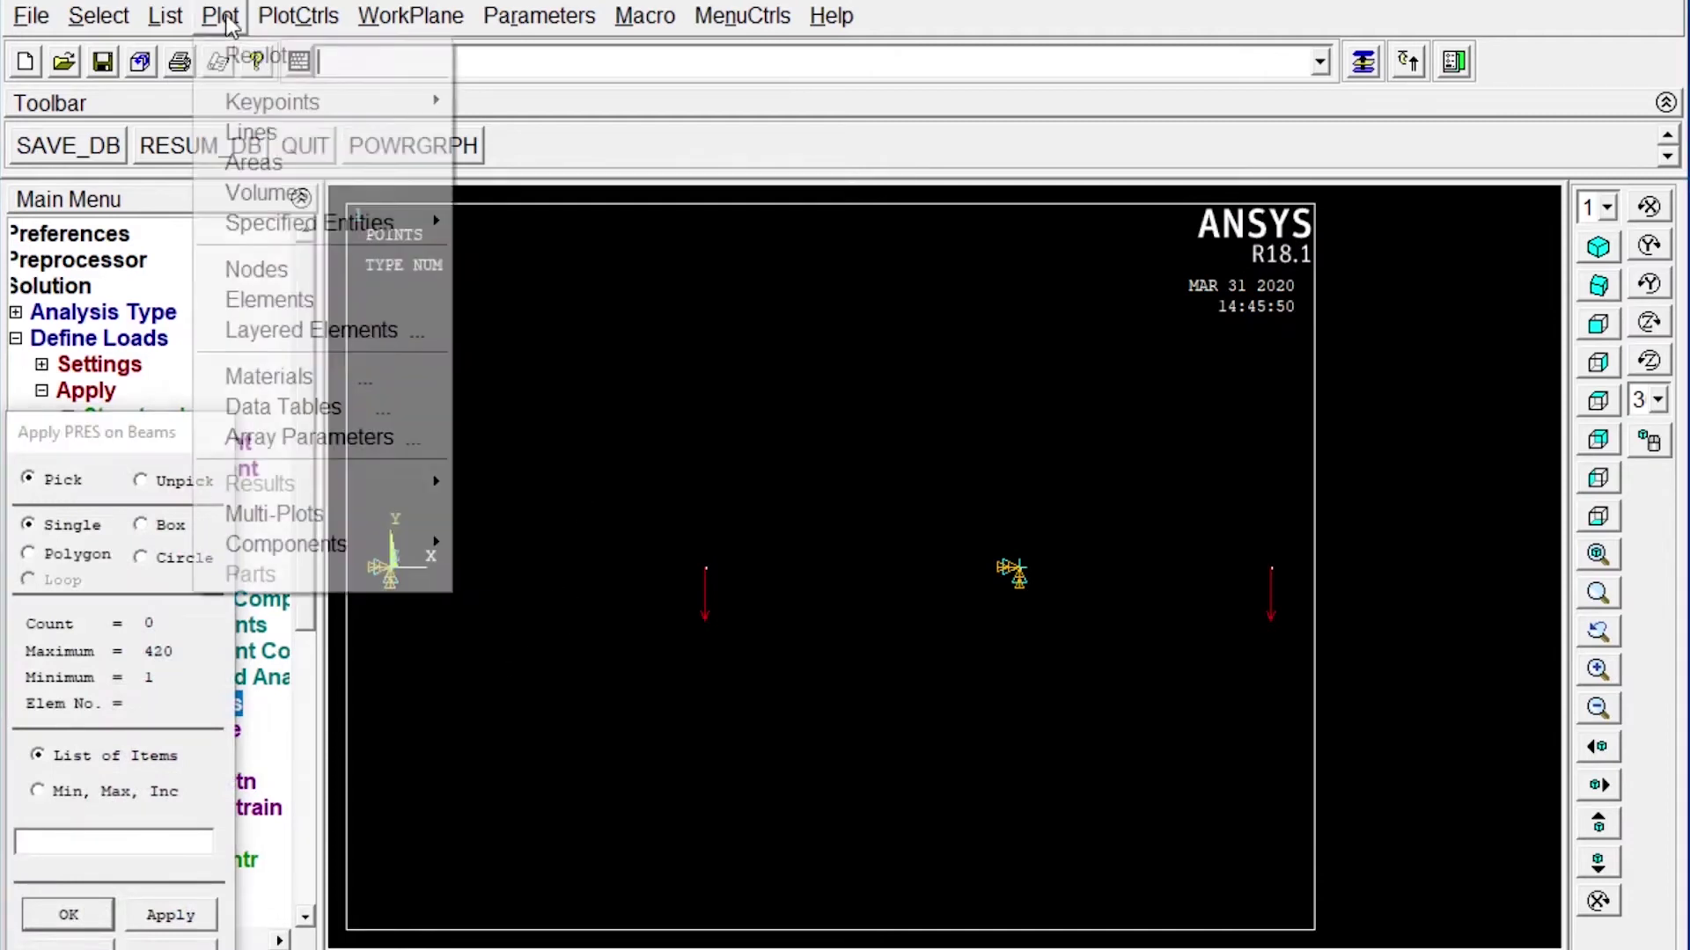
pyautogui.click(227, 132)
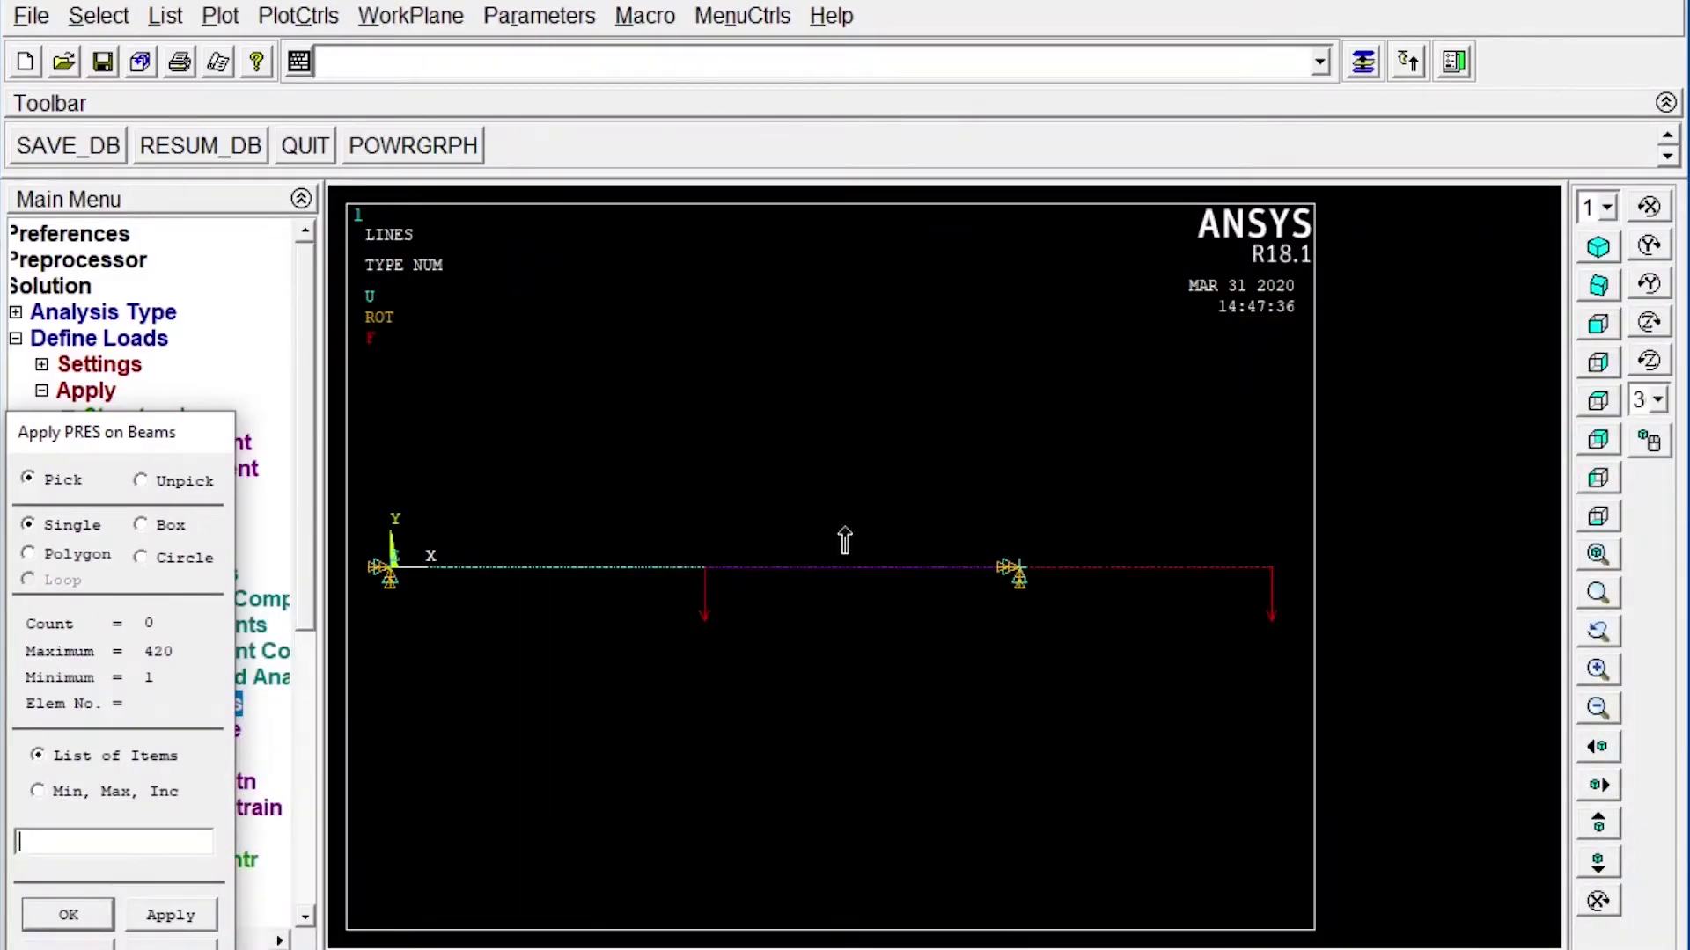
pyautogui.click(141, 527)
pyautogui.moveTo(1021, 563); pyautogui.dragTo(372, 658)
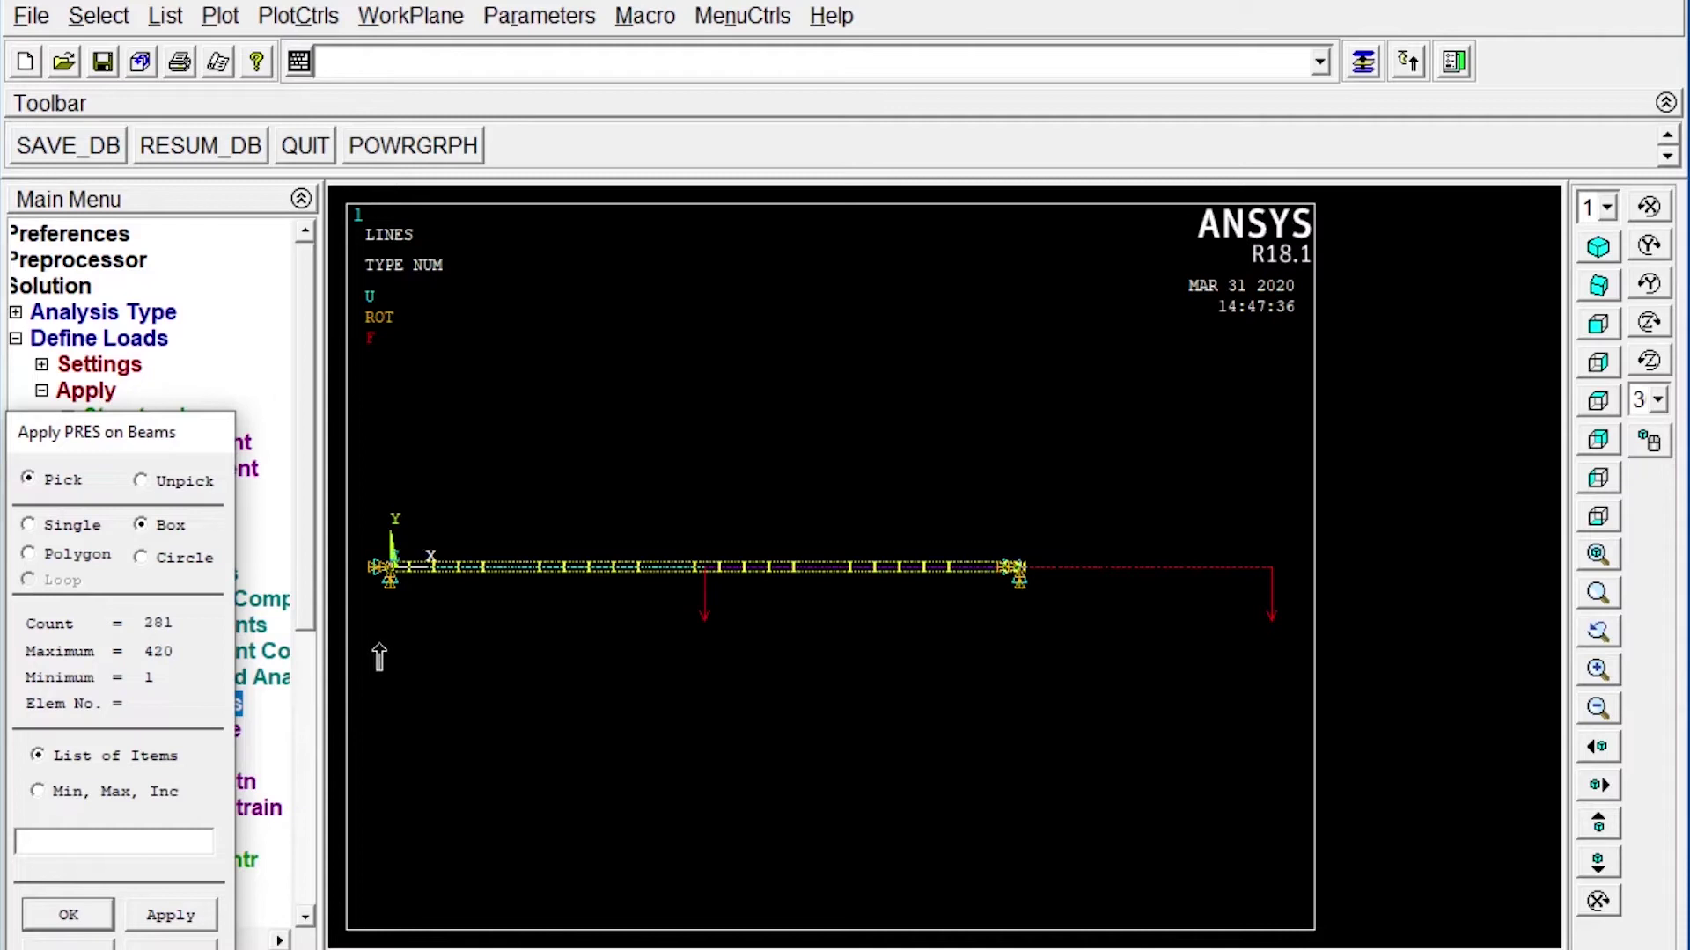
pyautogui.click(99, 917)
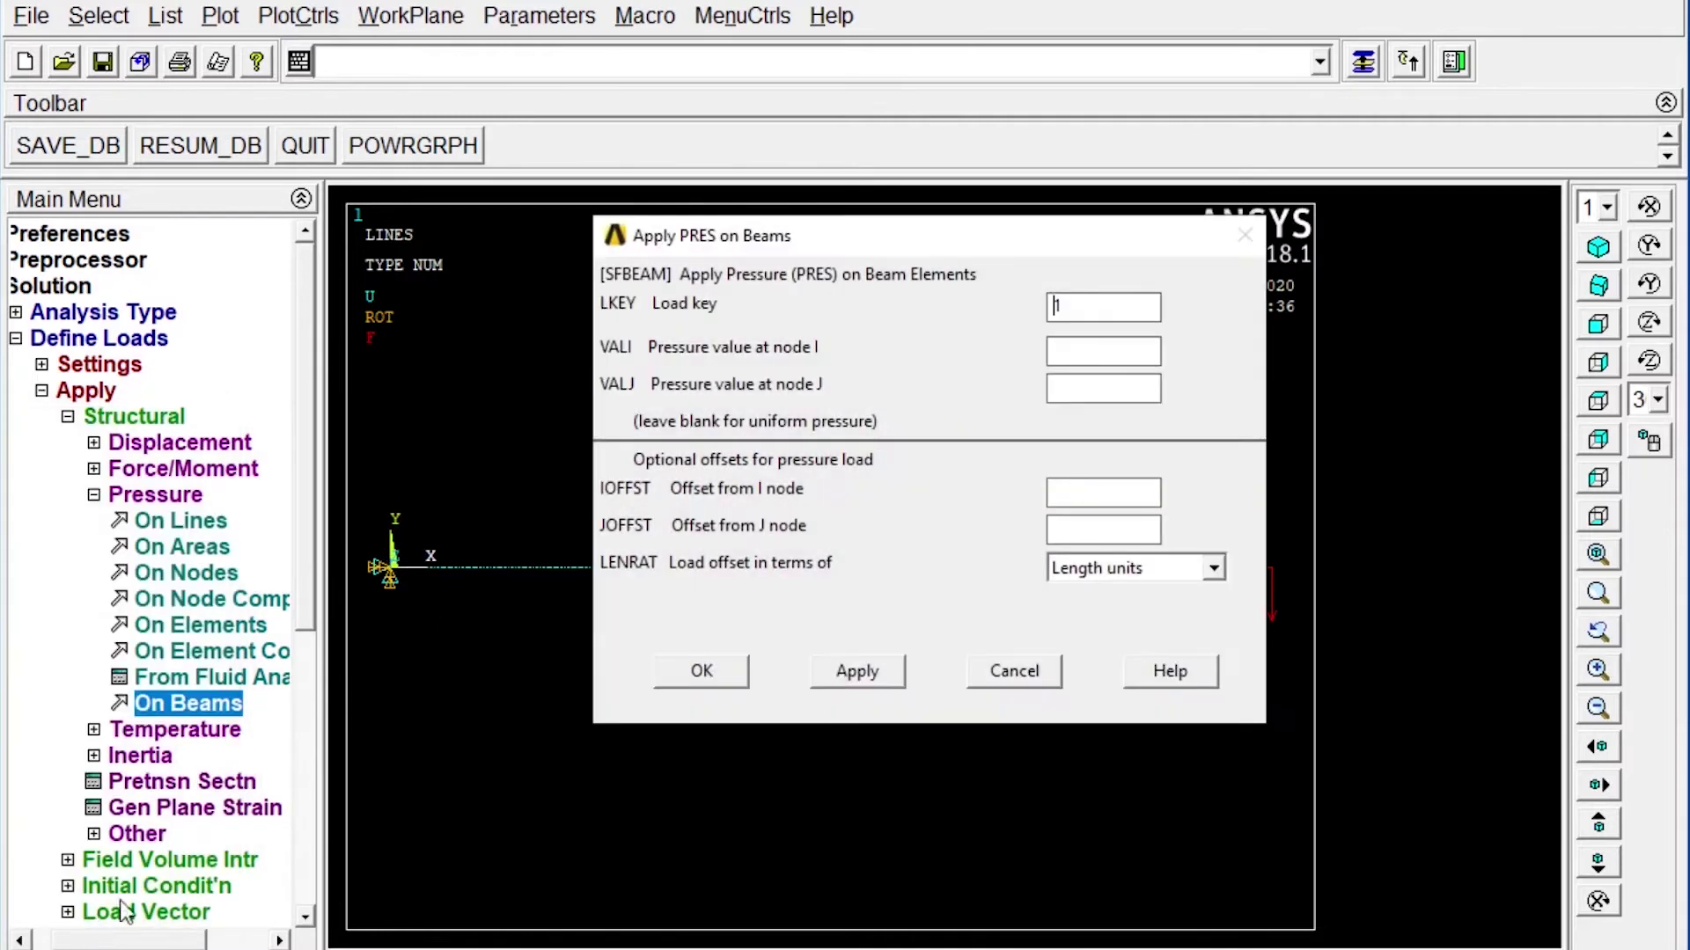
# Step: Apply load key 2 with a uniform pressure of 25 to the picked left-span beams
pyautogui.click(1100, 307)
pyautogui.press('BackSpace')
pyautogui.write('2')
pyautogui.click(1082, 354)
pyautogui.write('2')
pyautogui.click(1088, 388)
pyautogui.write('25')
pyautogui.click(695, 674)
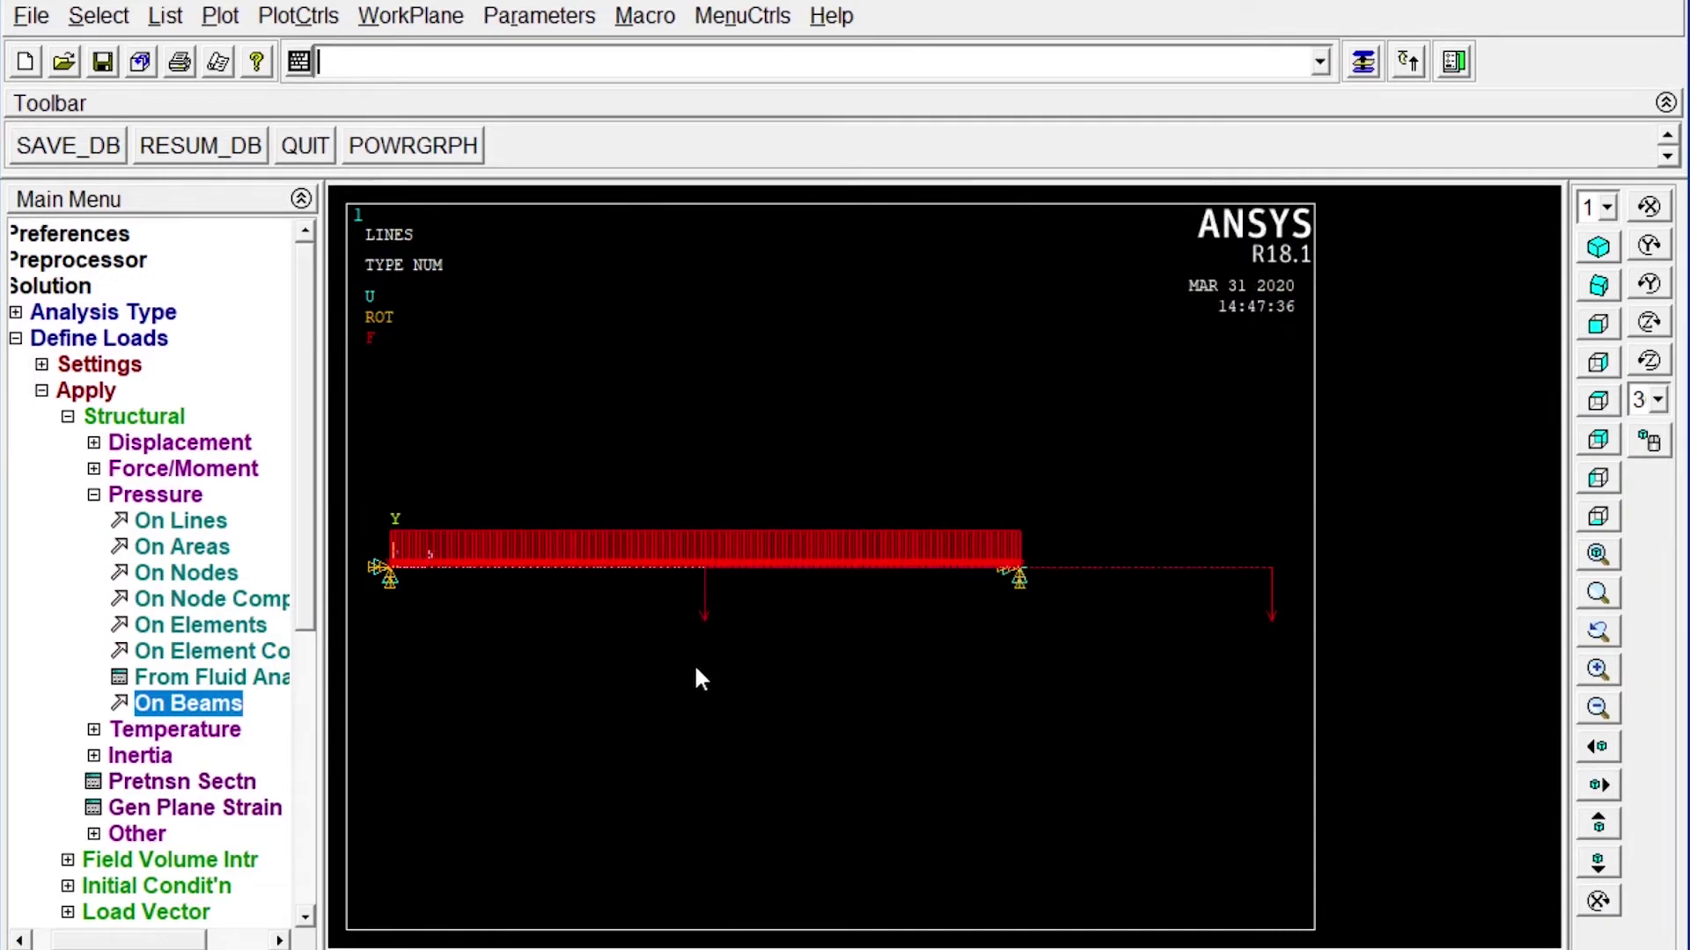
pyautogui.click(46, 393)
# Step: Solve the current load step and close the solution-done note and status listing
pyautogui.click(94, 548)
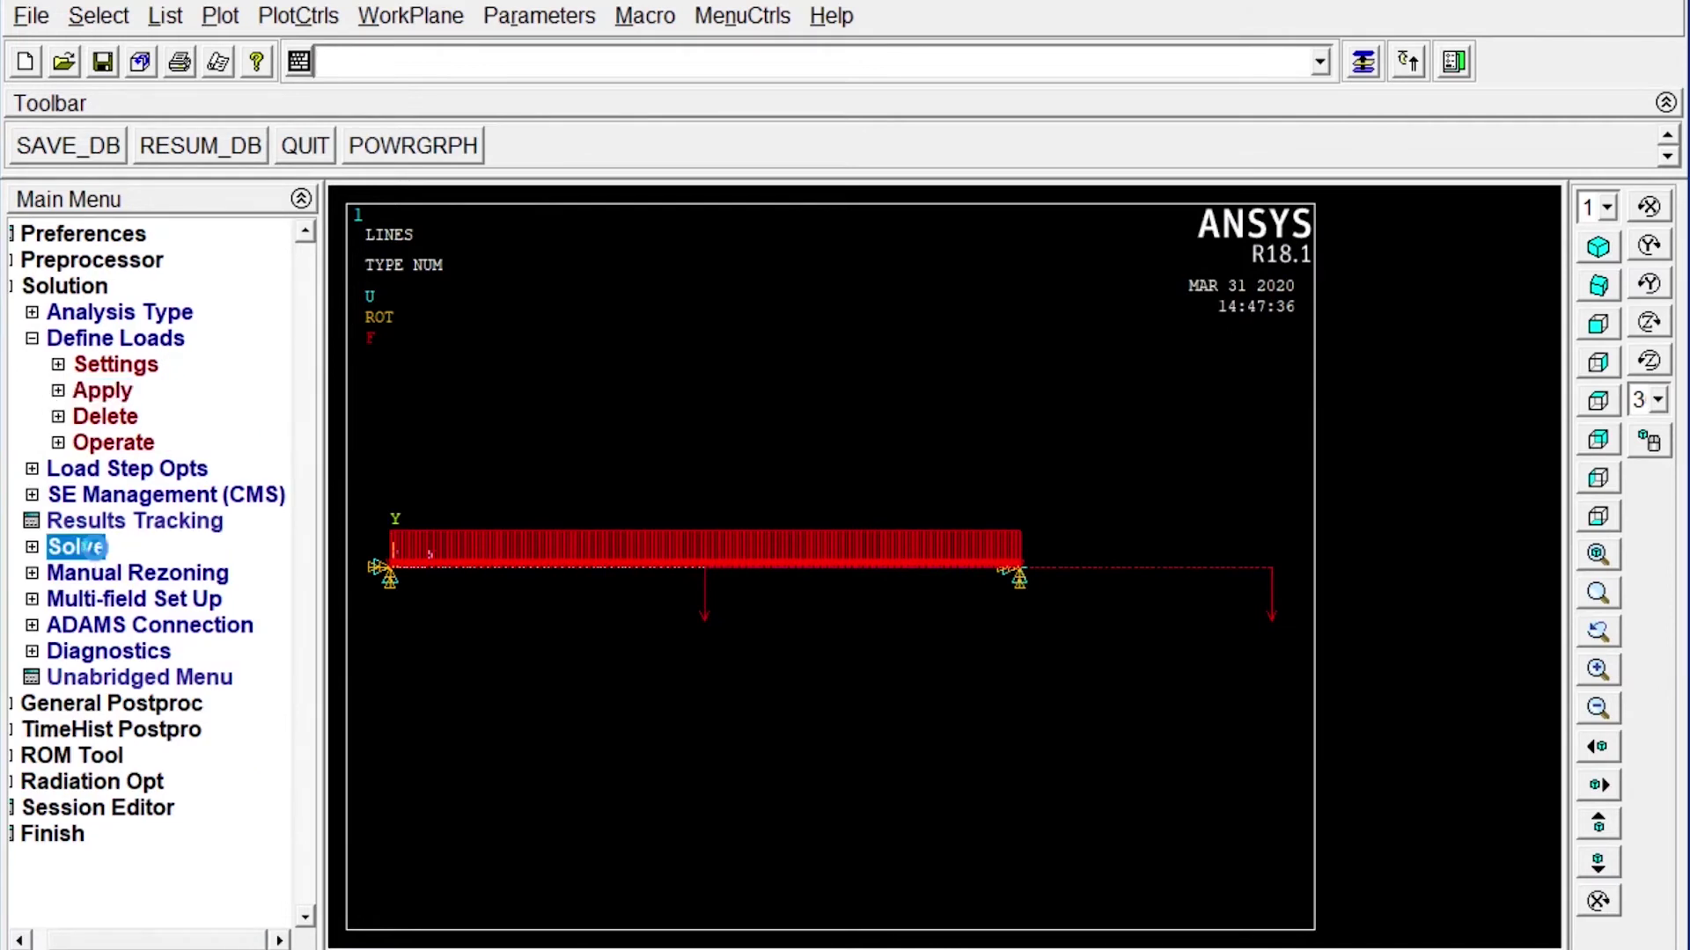
pyautogui.click(119, 467)
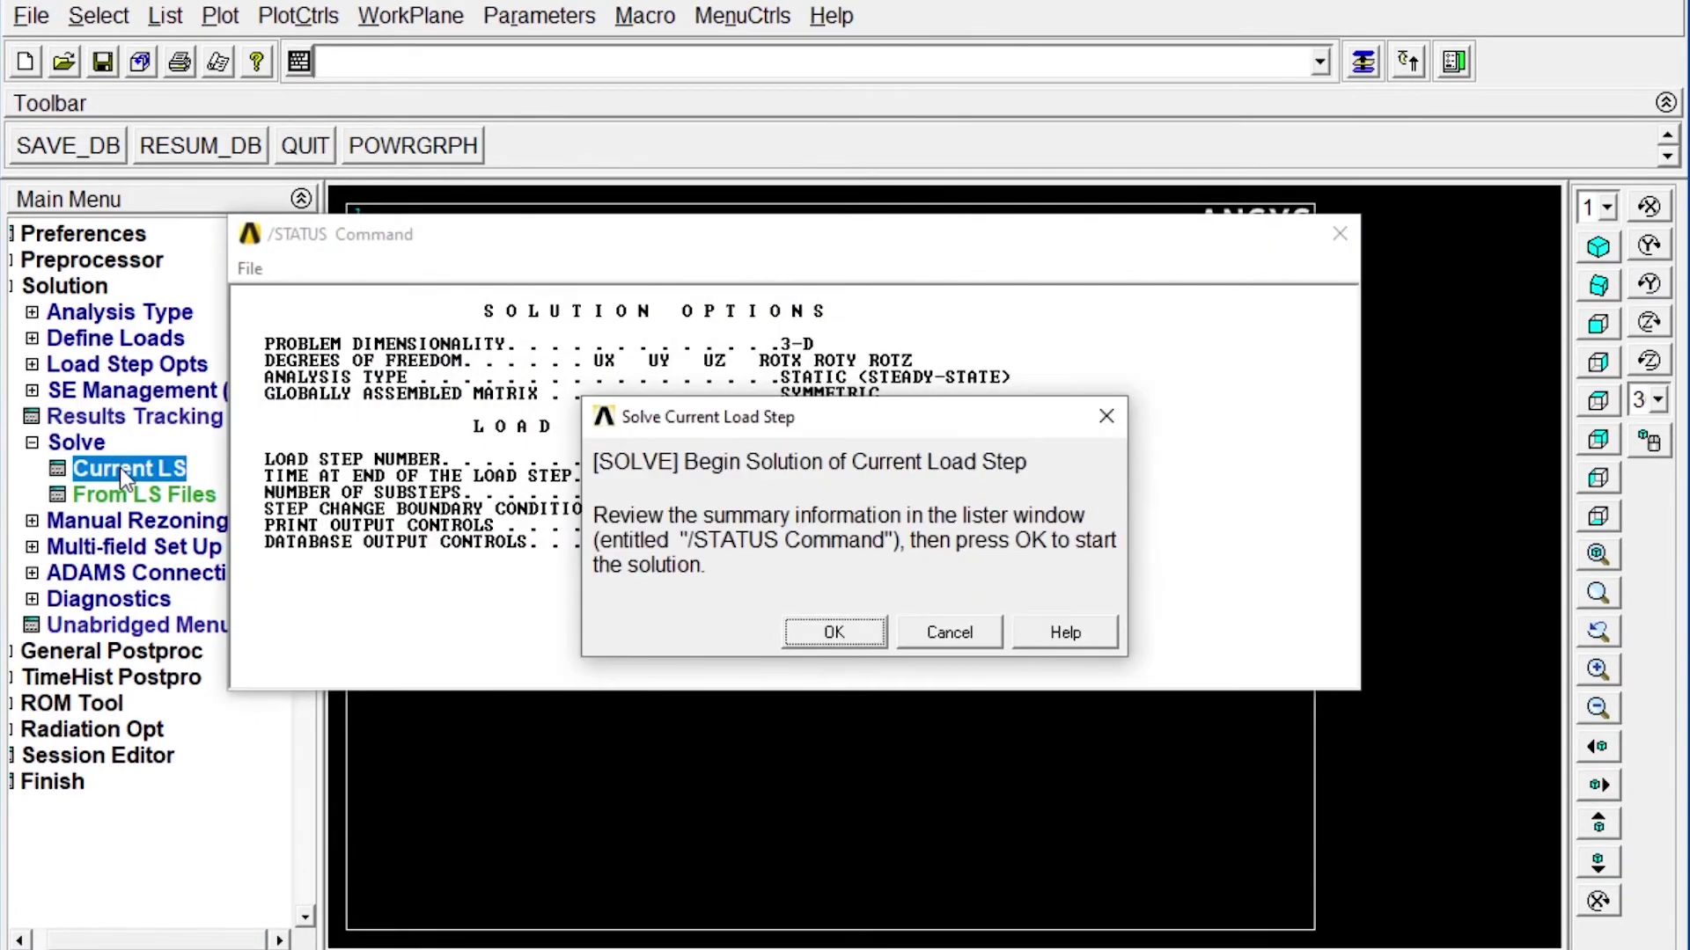
pyautogui.click(827, 633)
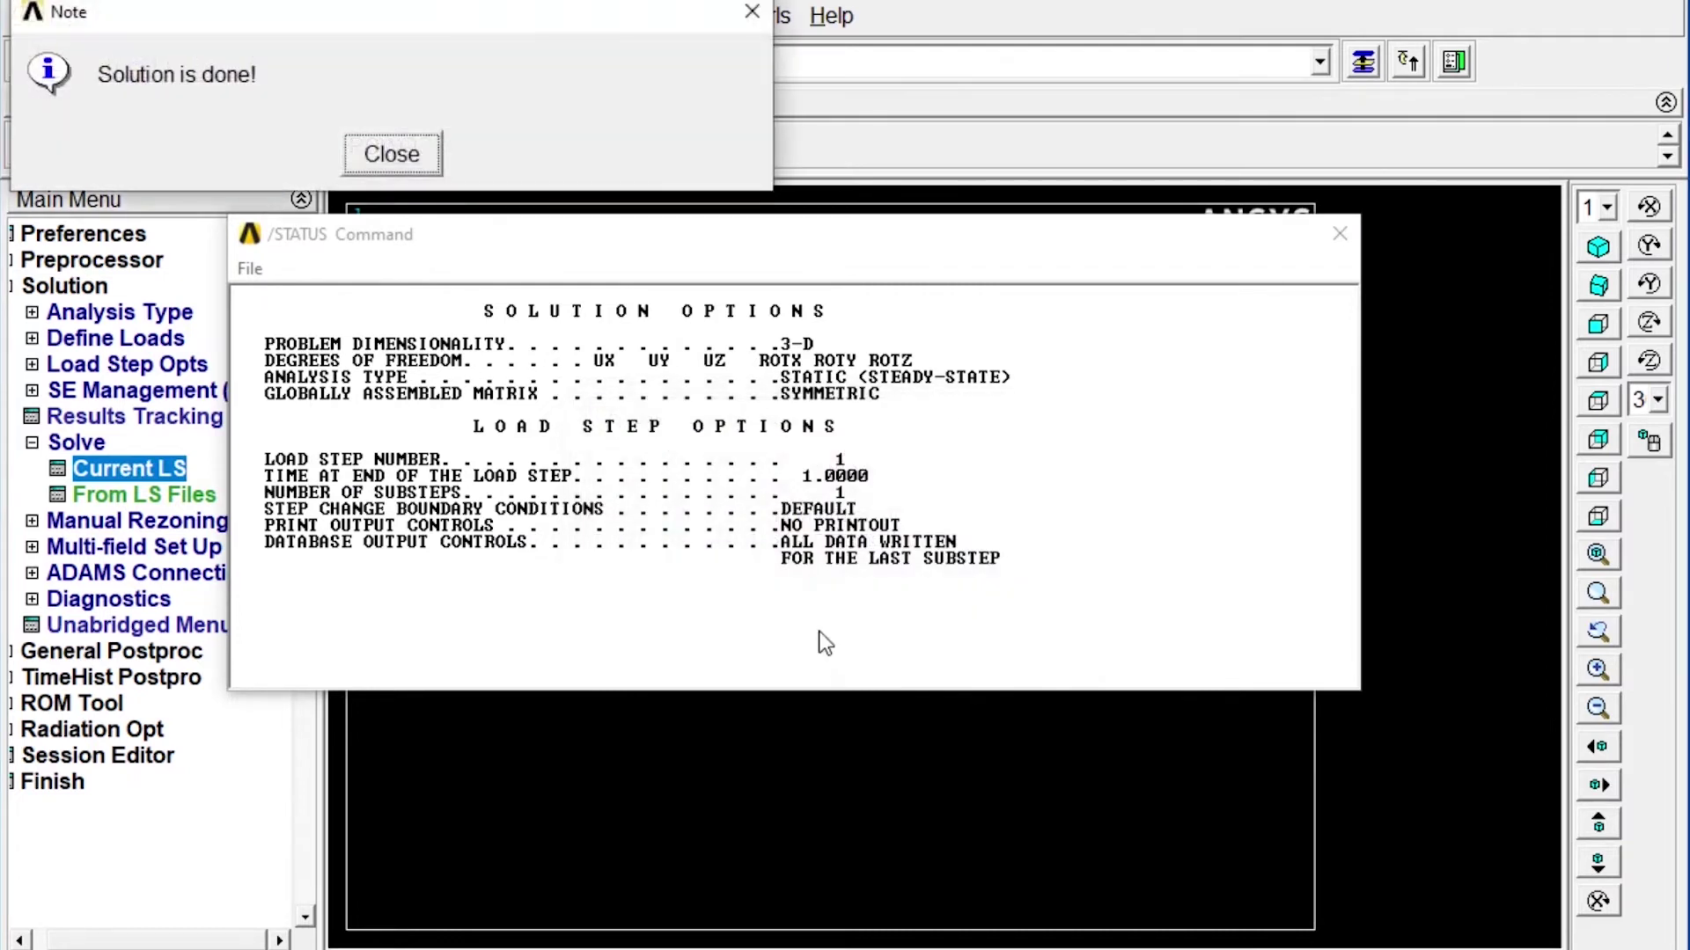
pyautogui.click(408, 158)
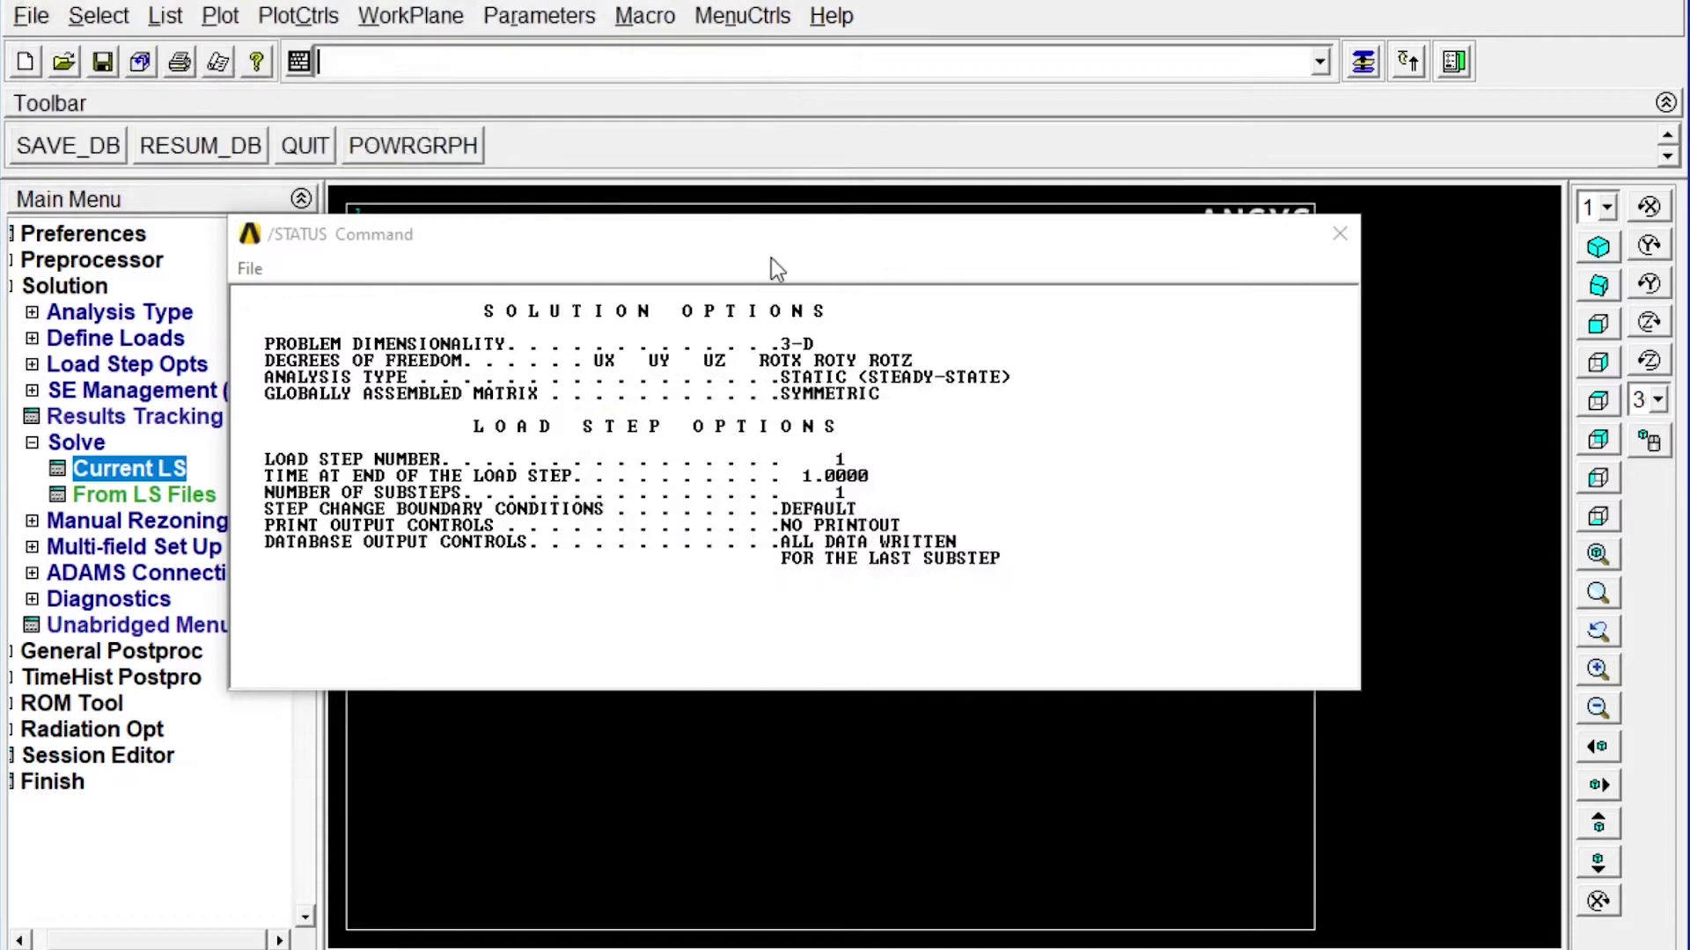
pyautogui.click(1341, 234)
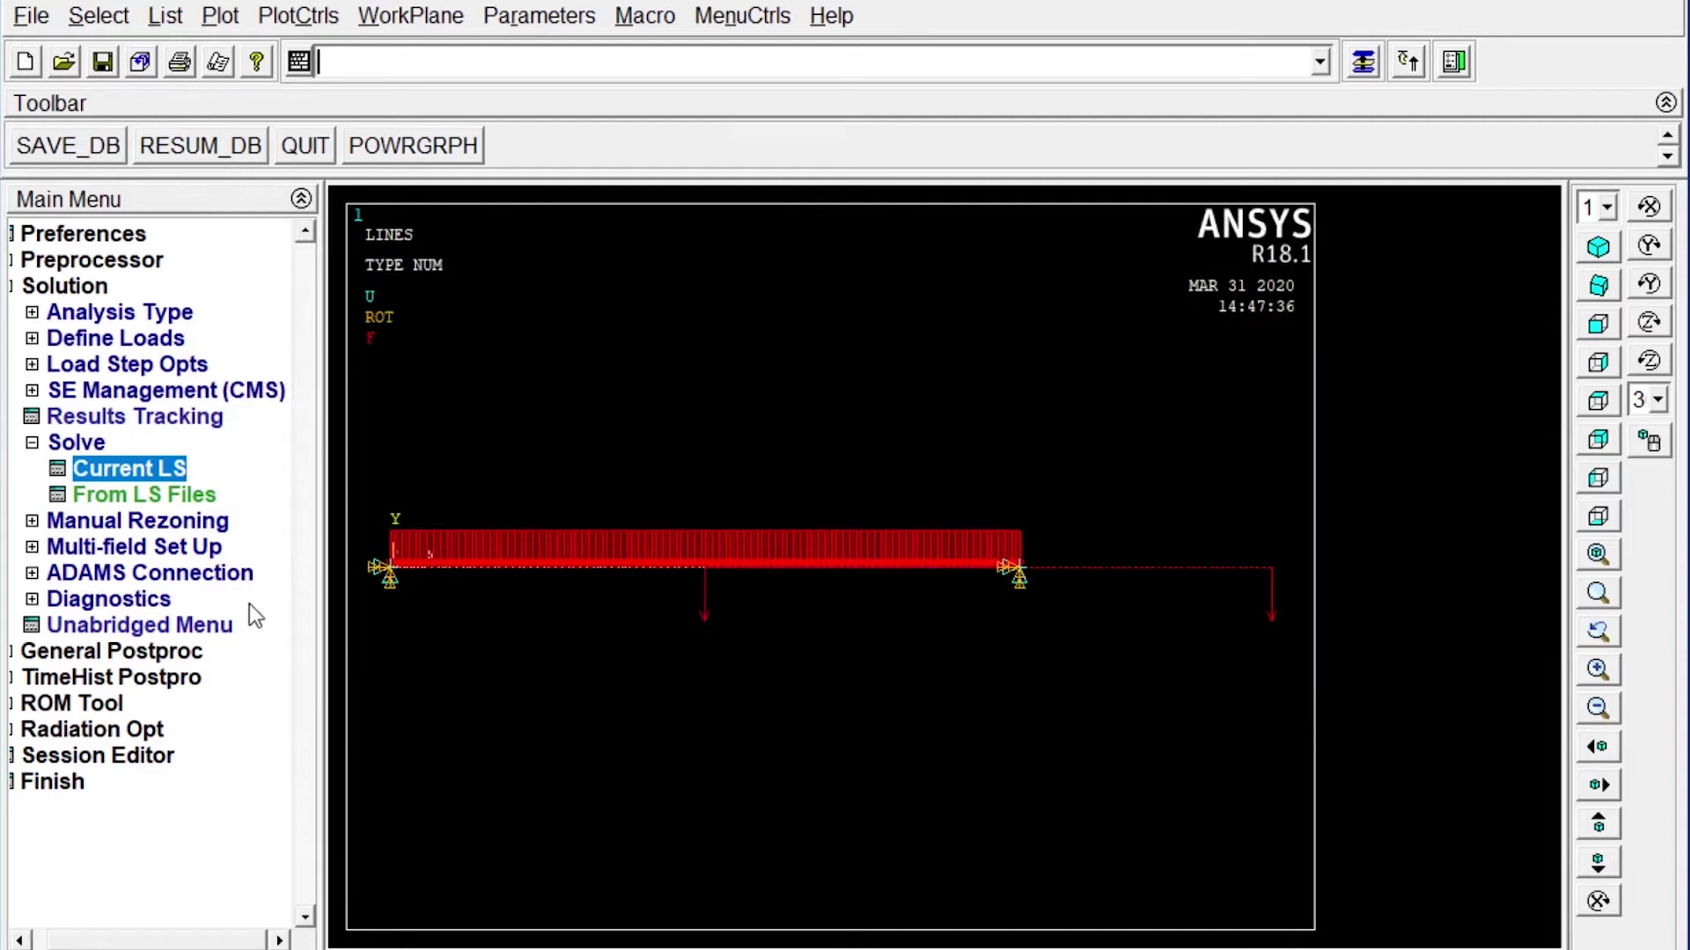
pyautogui.click(139, 652)
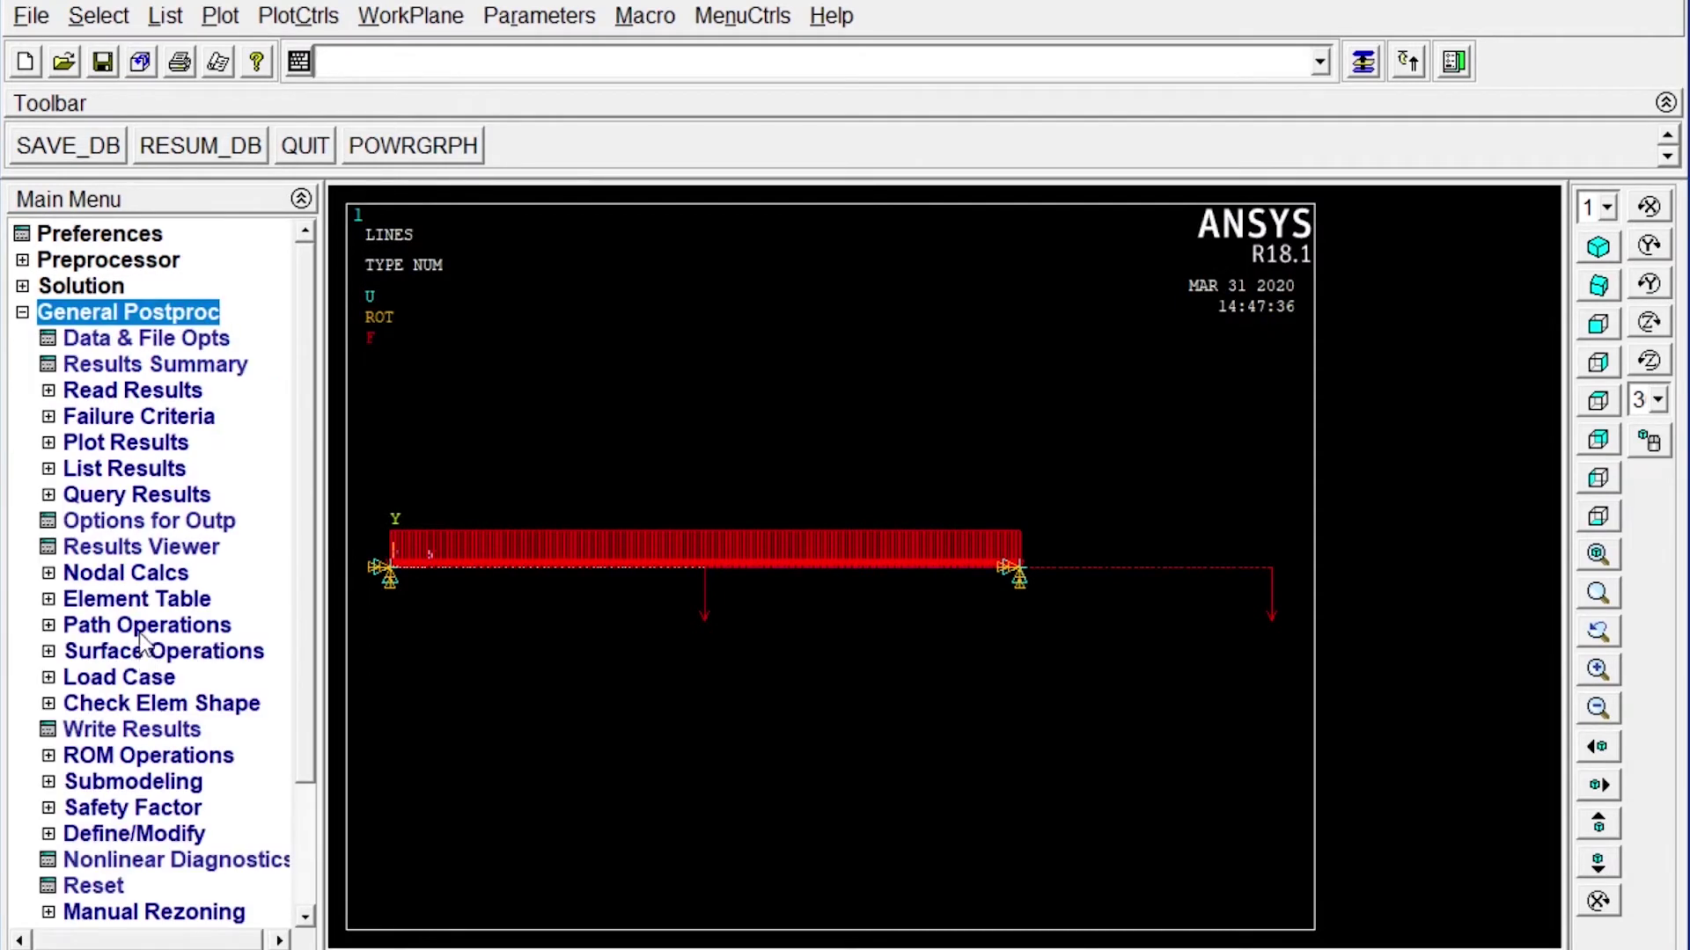
# Step: Add a BMD element table item from SMISC sequence number 3
pyautogui.click(139, 600)
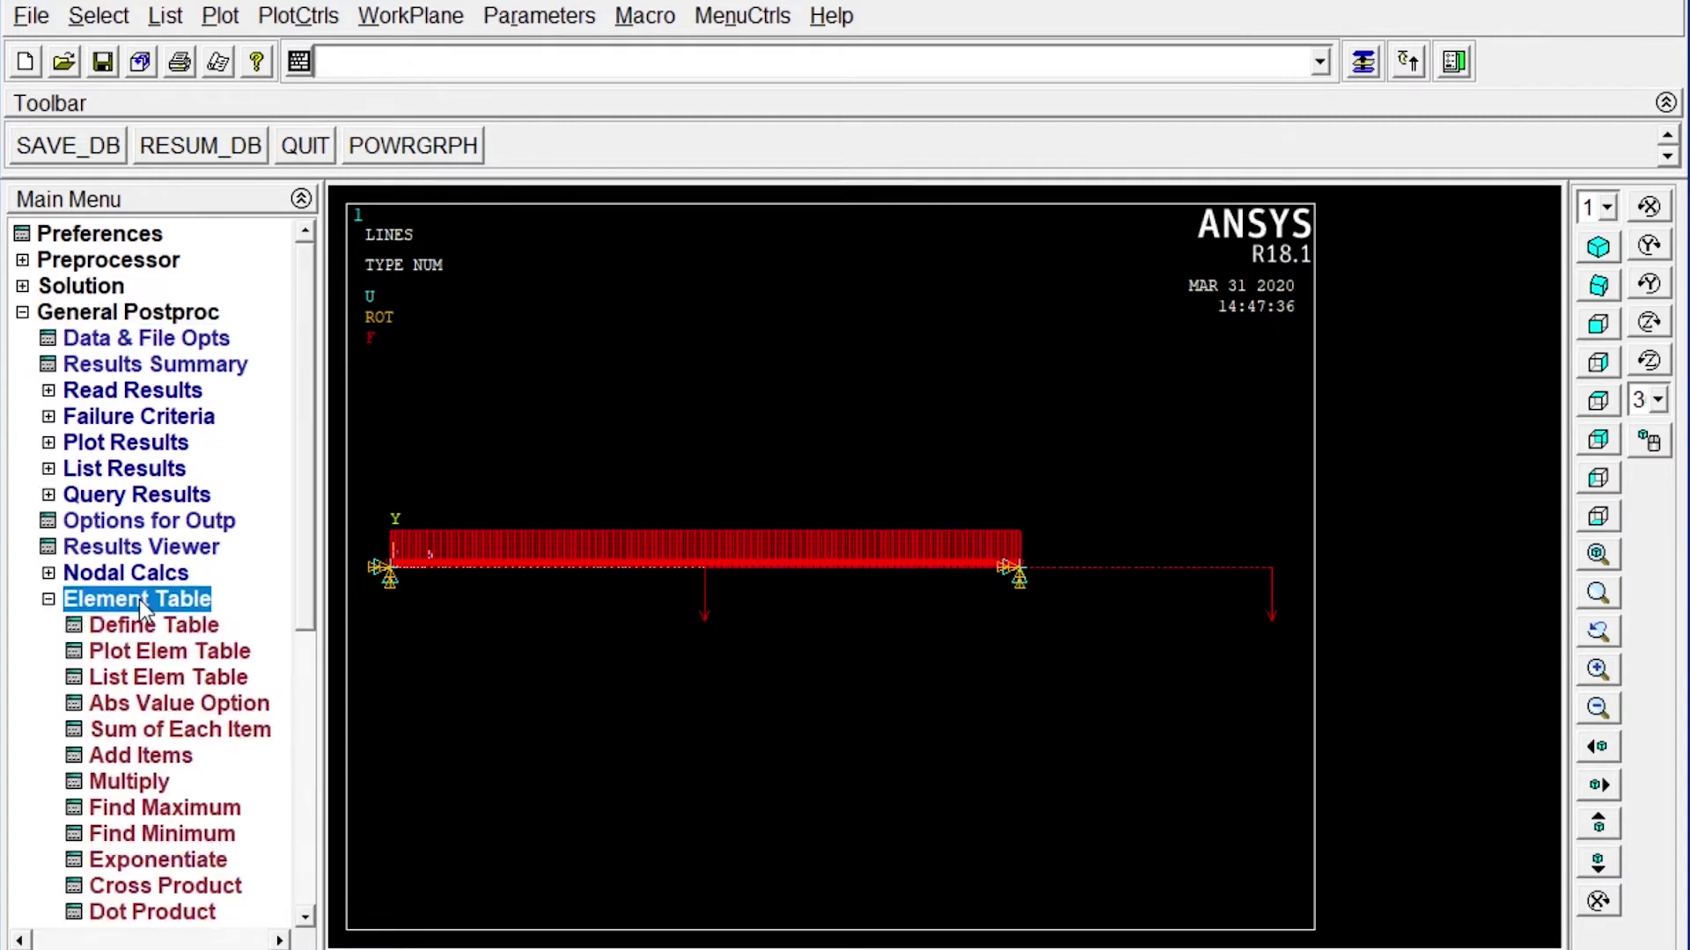
pyautogui.click(146, 623)
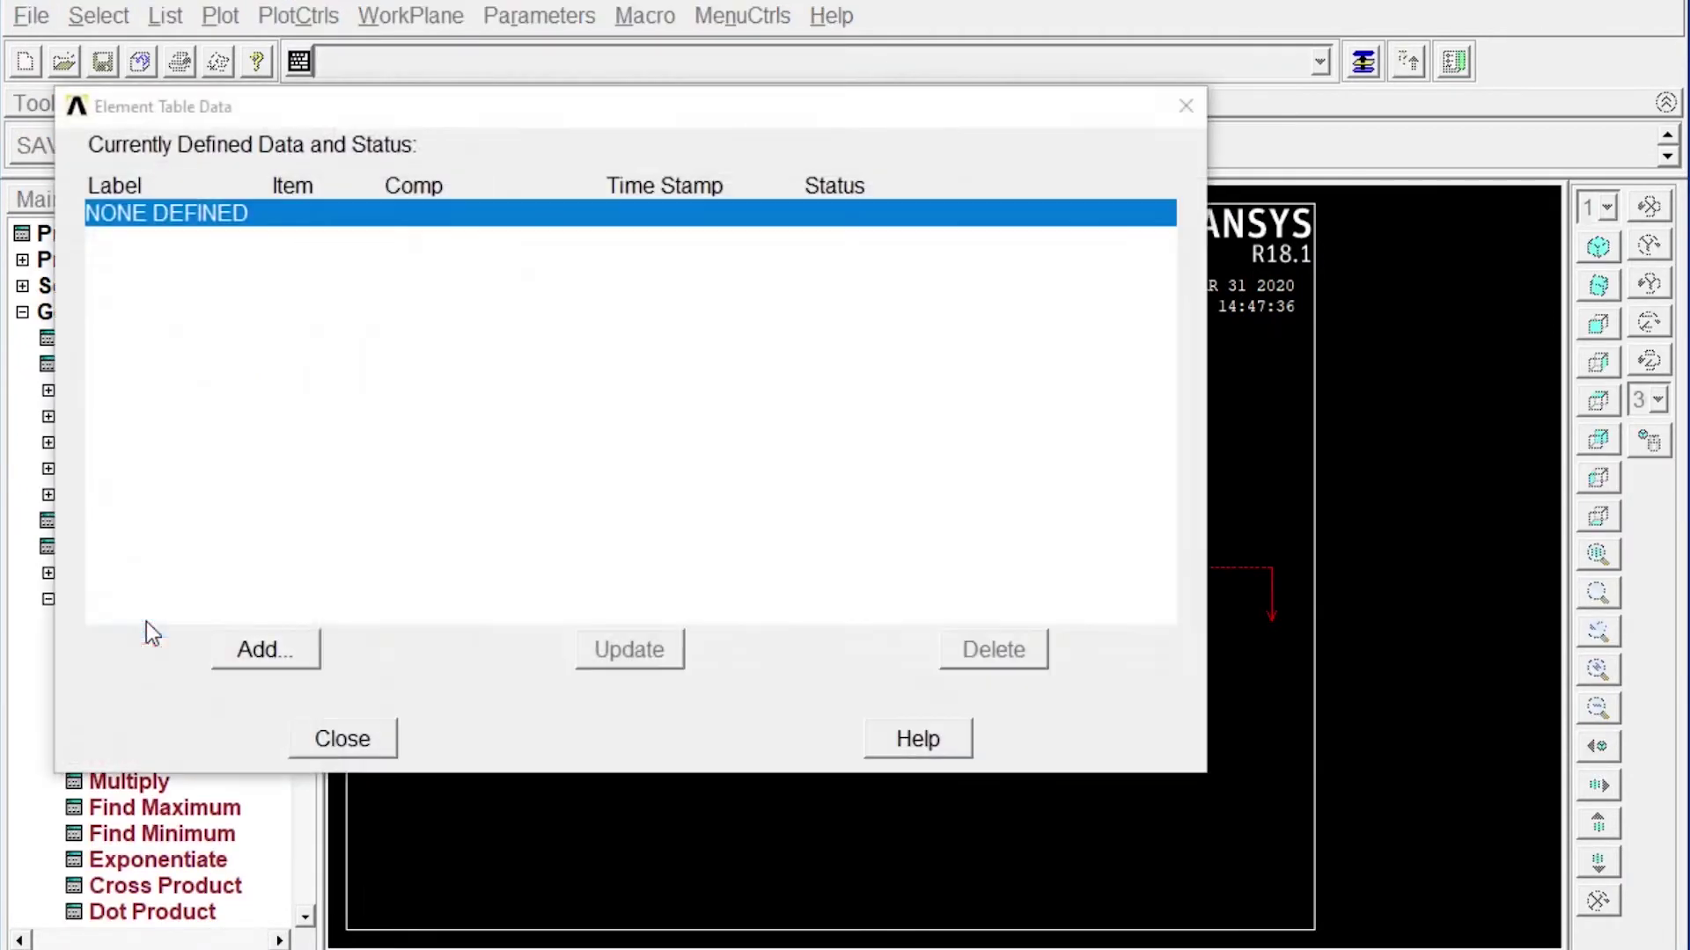
pyautogui.click(280, 651)
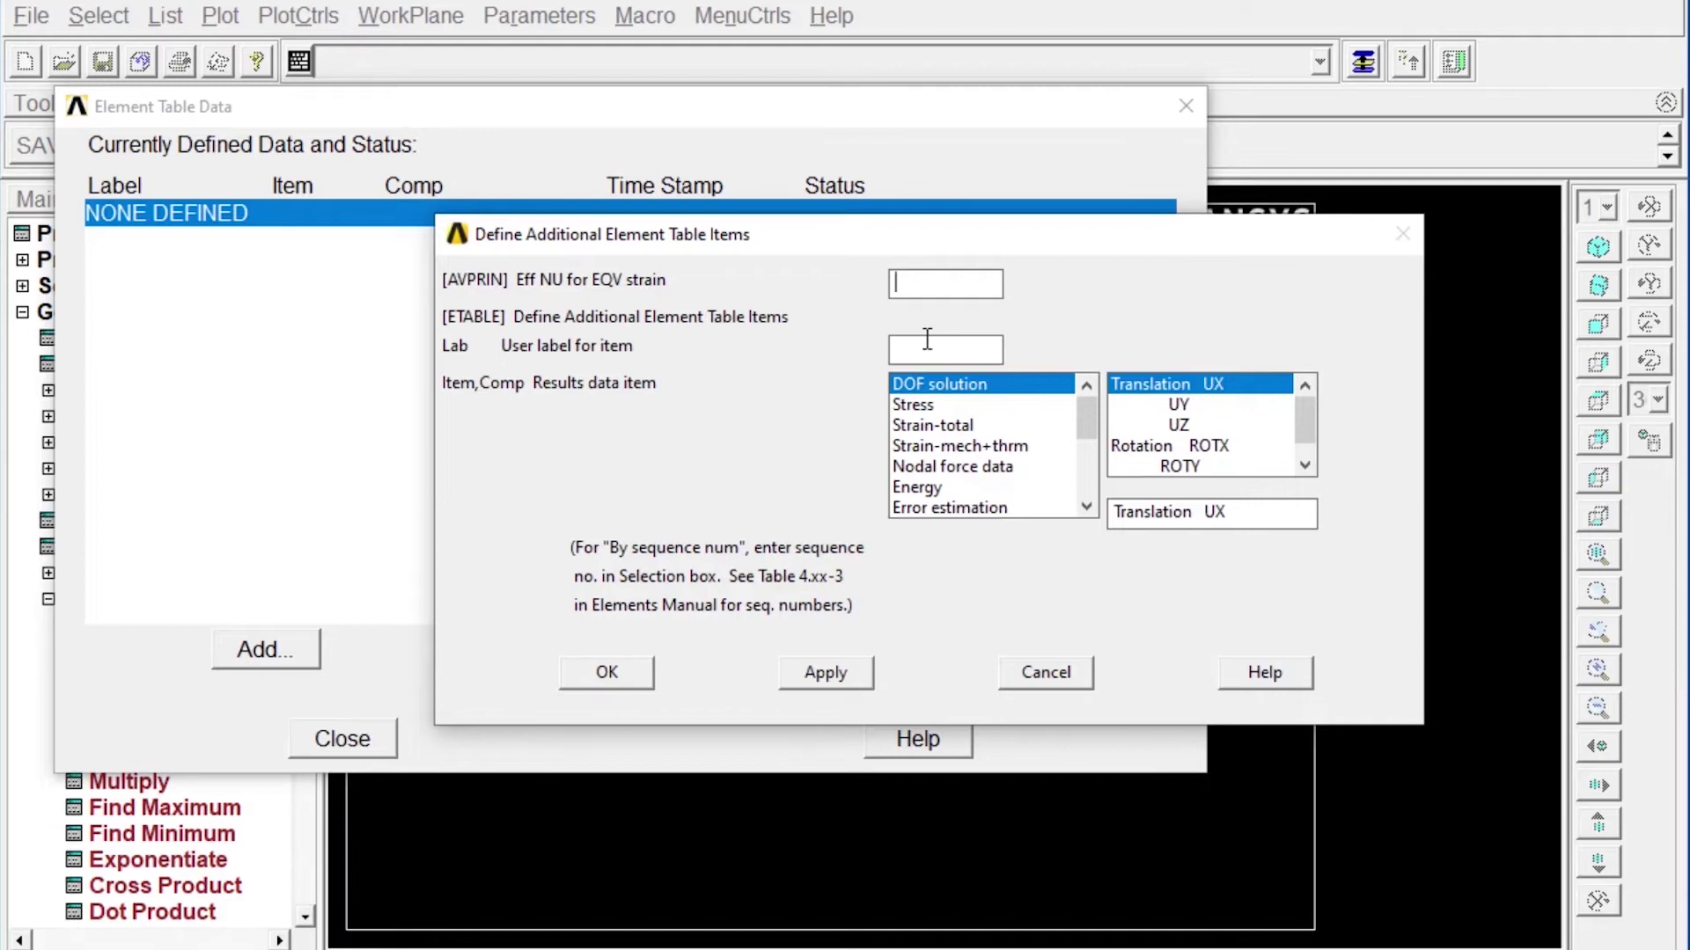
pyautogui.write('BMD')
pyautogui.moveTo(1085, 399); pyautogui.dragTo(1089, 487)
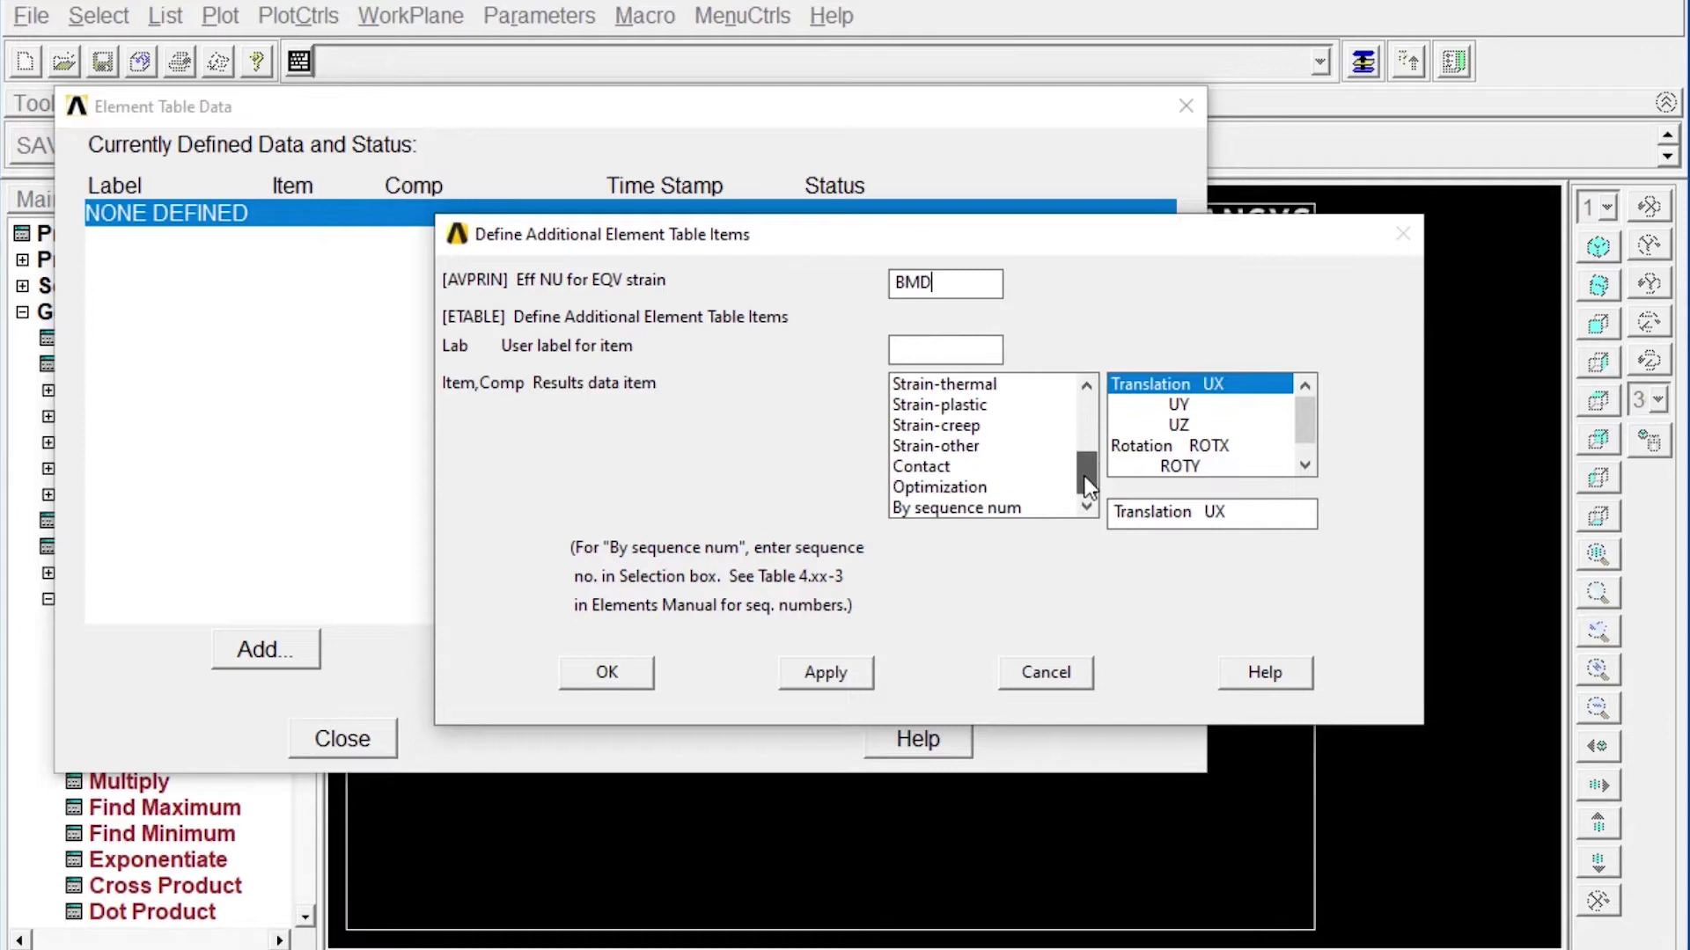
pyautogui.click(986, 502)
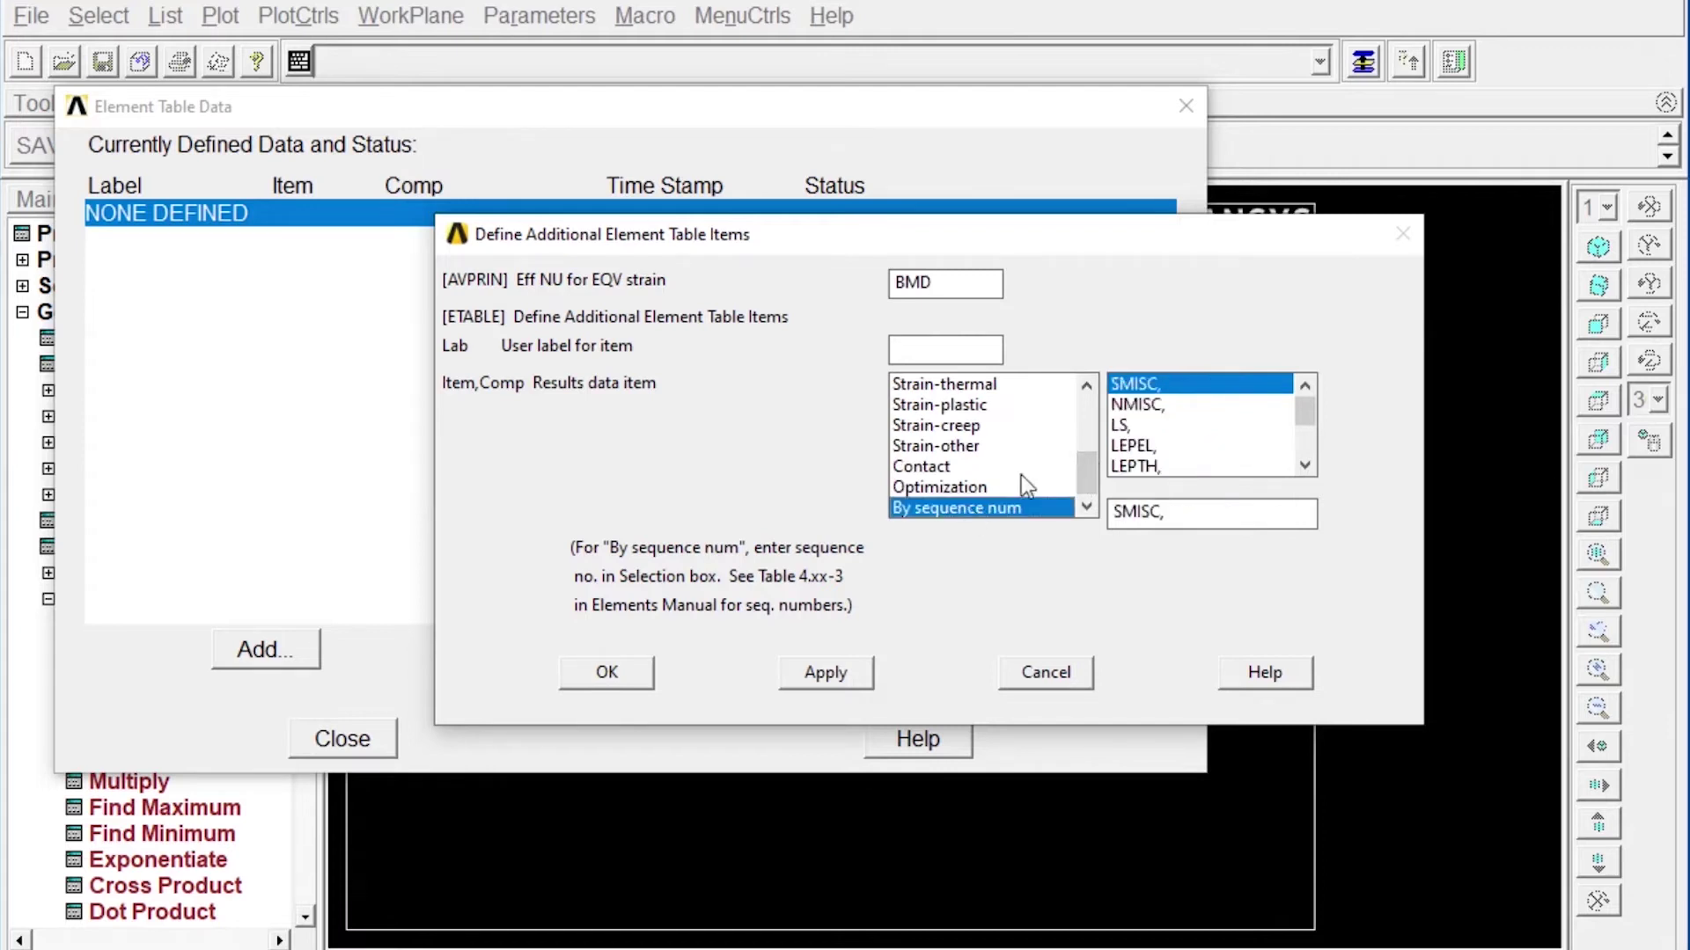
pyautogui.click(1179, 510)
pyautogui.write('3')
pyautogui.click(832, 674)
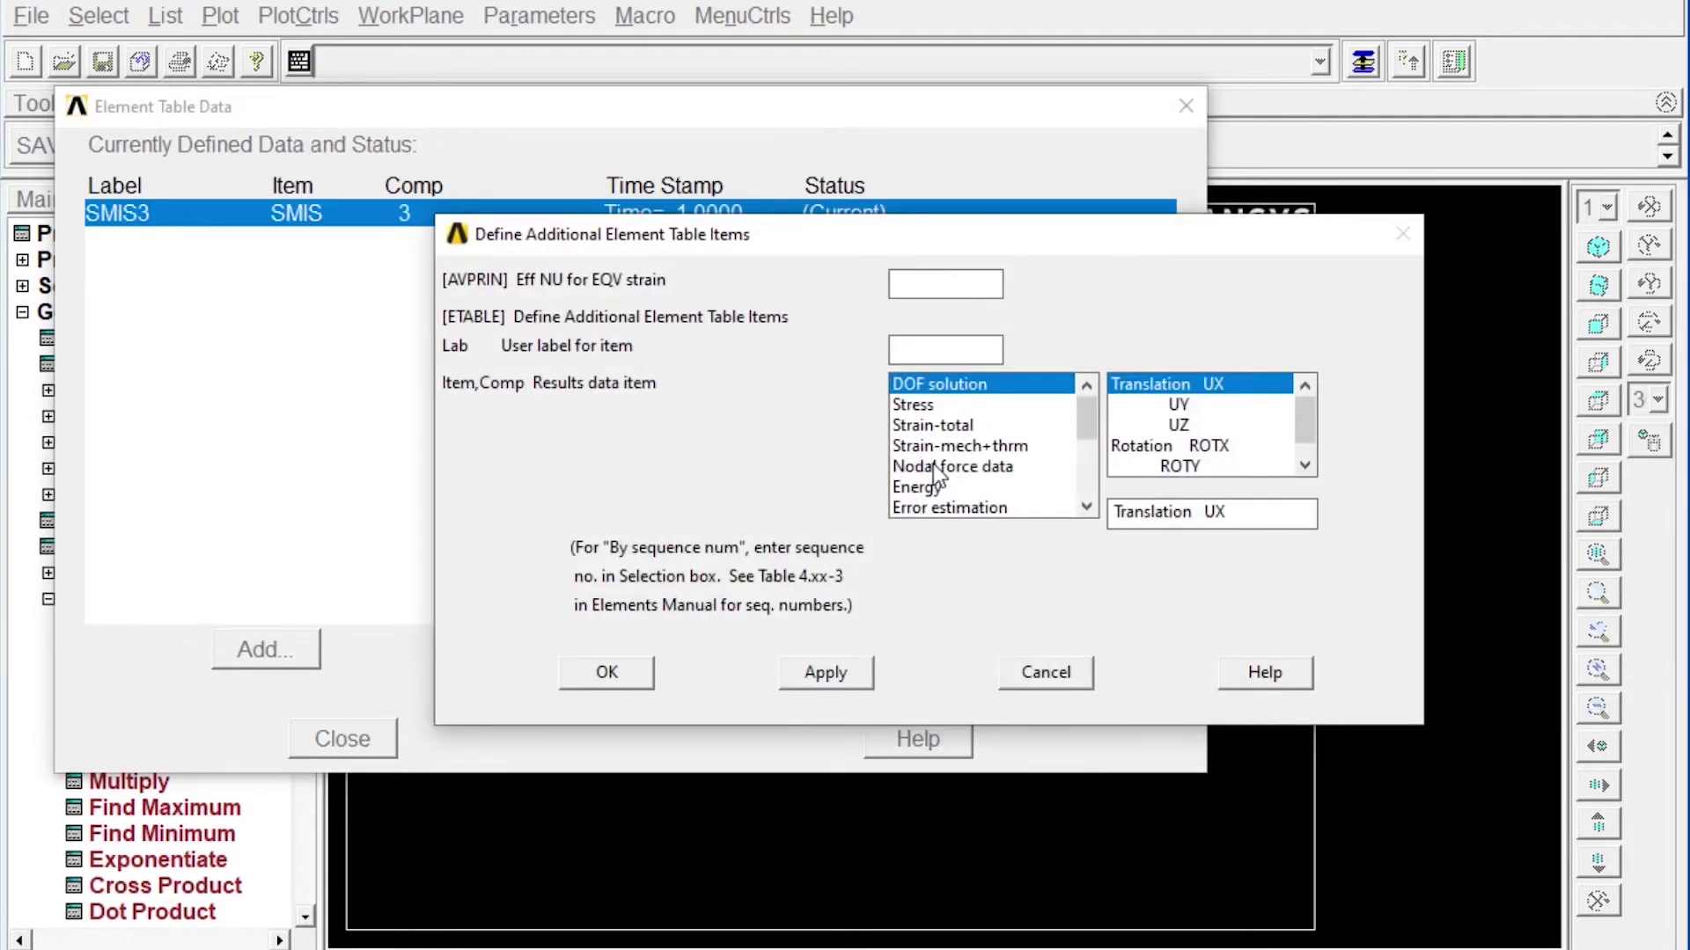
# Step: Enter a second BMD item using SMISC sequence number 16
pyautogui.write('BMD')
pyautogui.moveTo(1080, 414); pyautogui.dragTo(1084, 494)
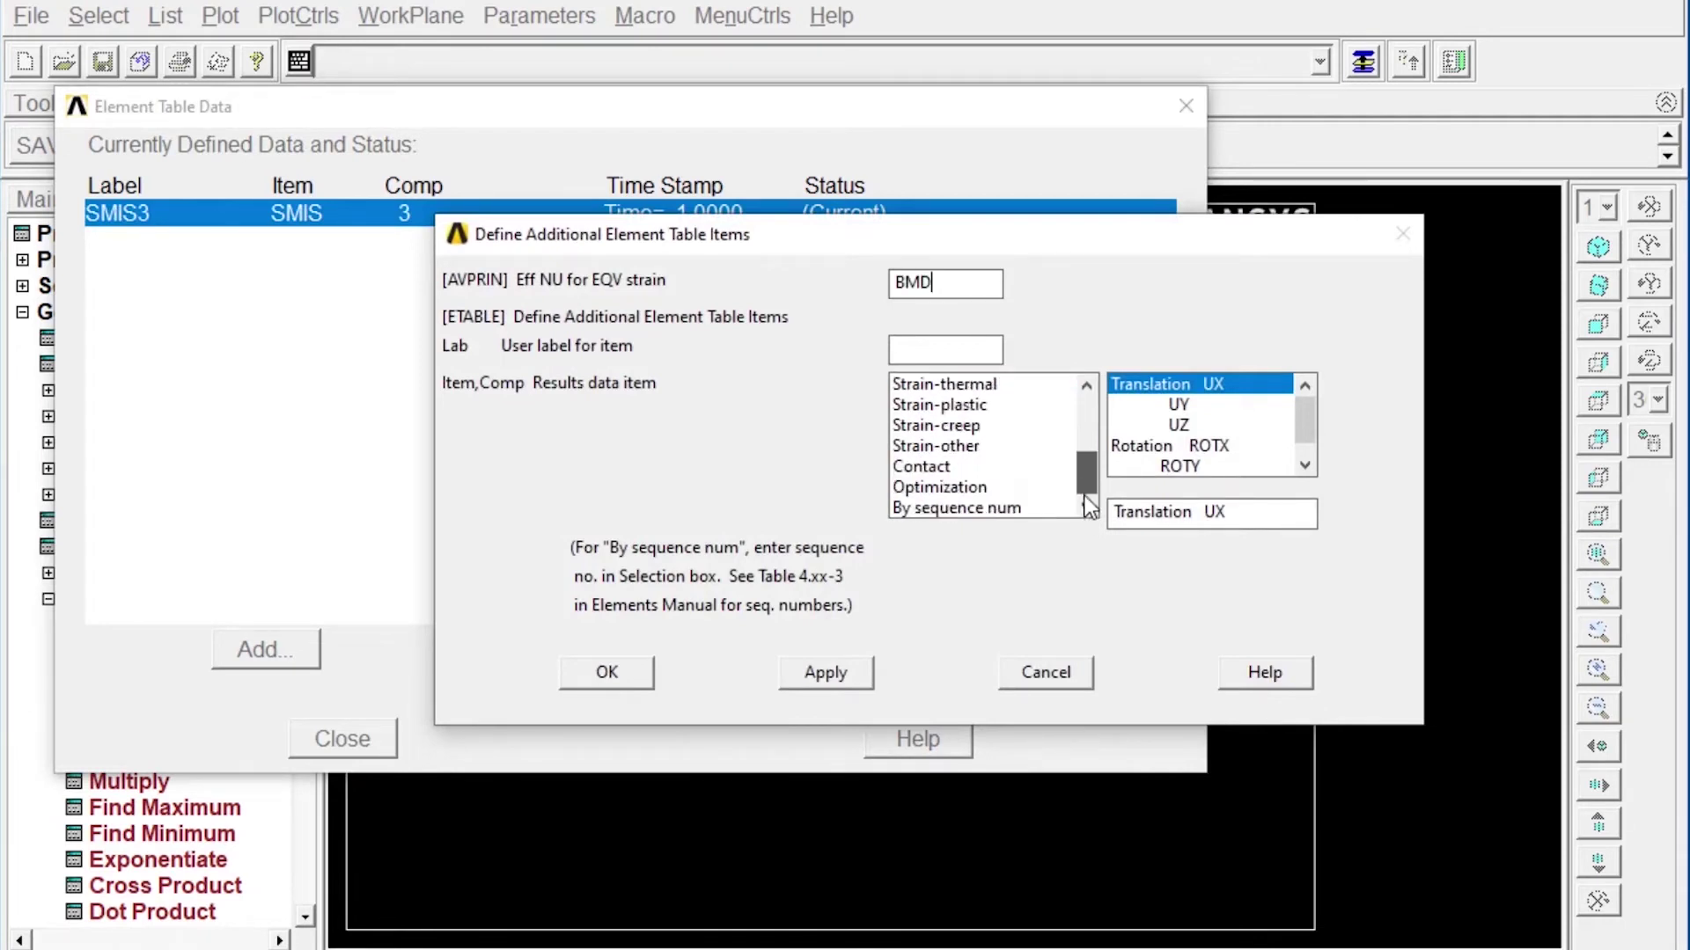
pyautogui.click(1026, 509)
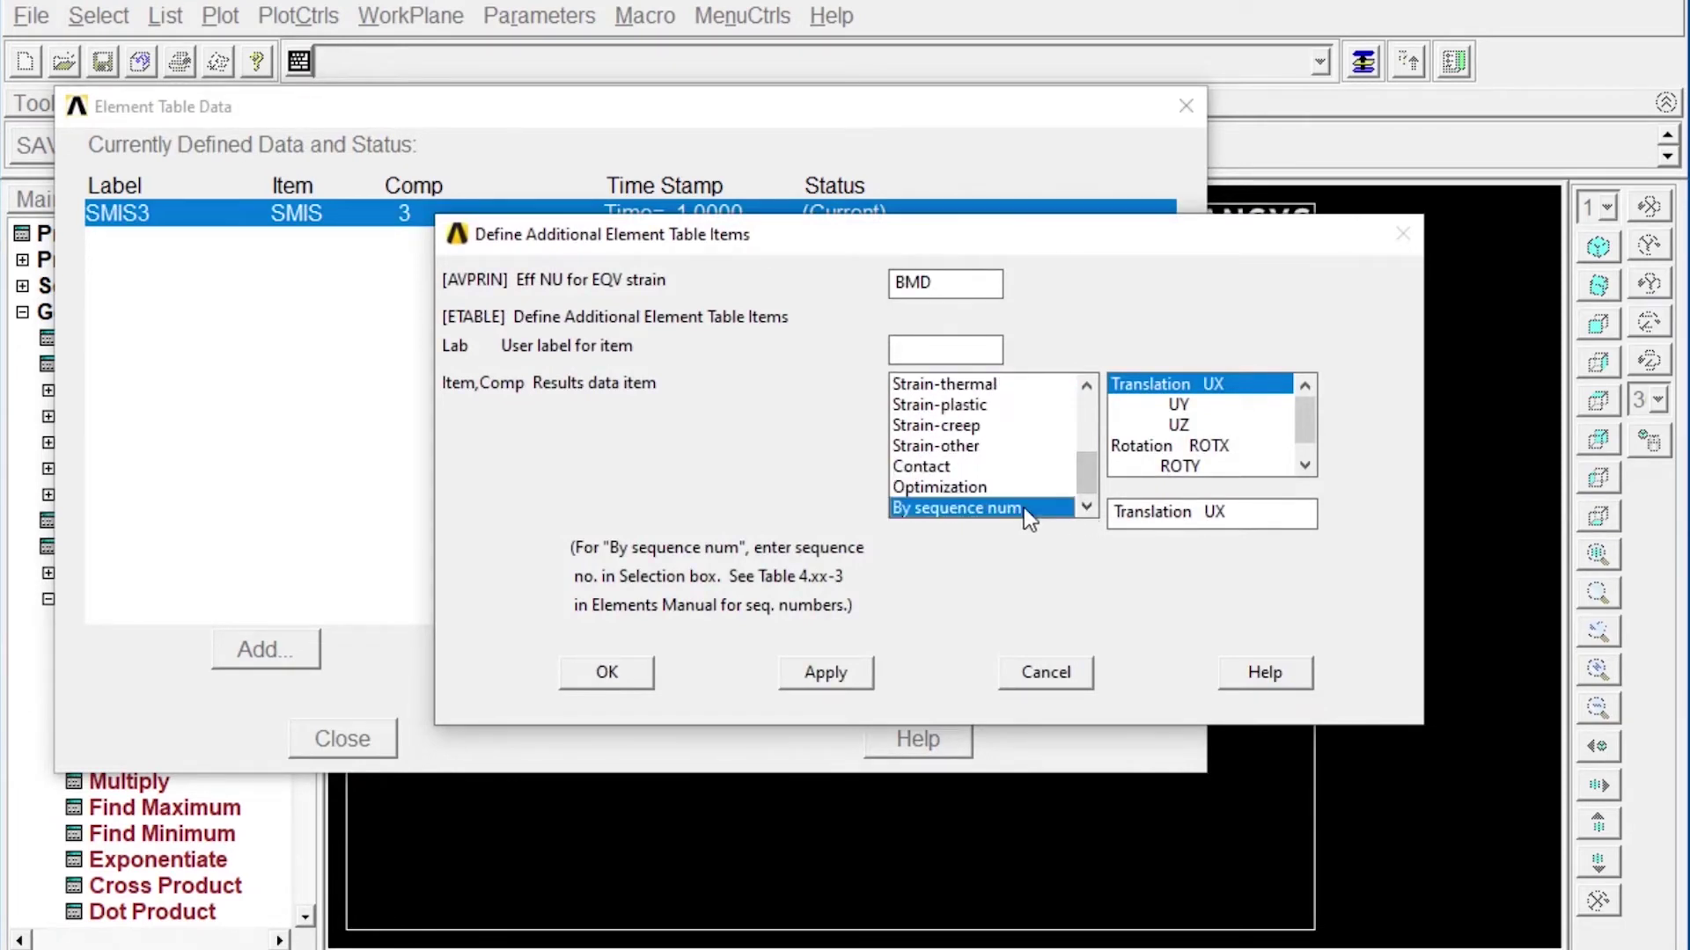
pyautogui.click(1170, 513)
pyautogui.write('1')
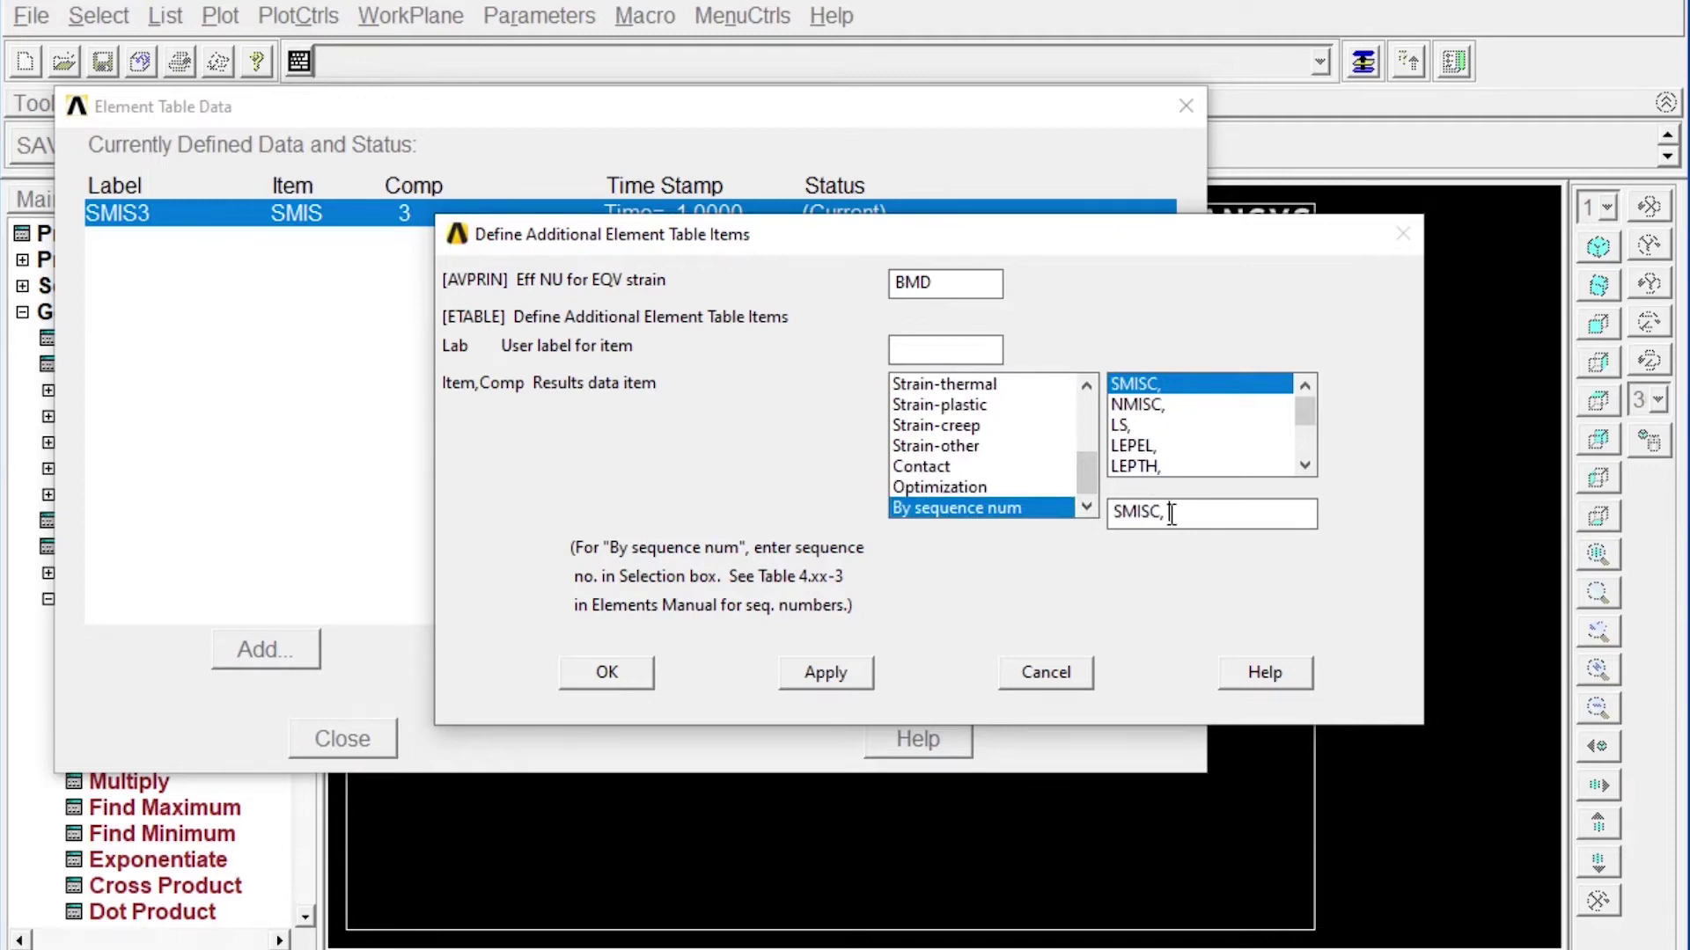
pyautogui.write('6')
# Step: Add the SMISC 16 item, then add an item from SMISC sequence number 6
pyautogui.click(847, 671)
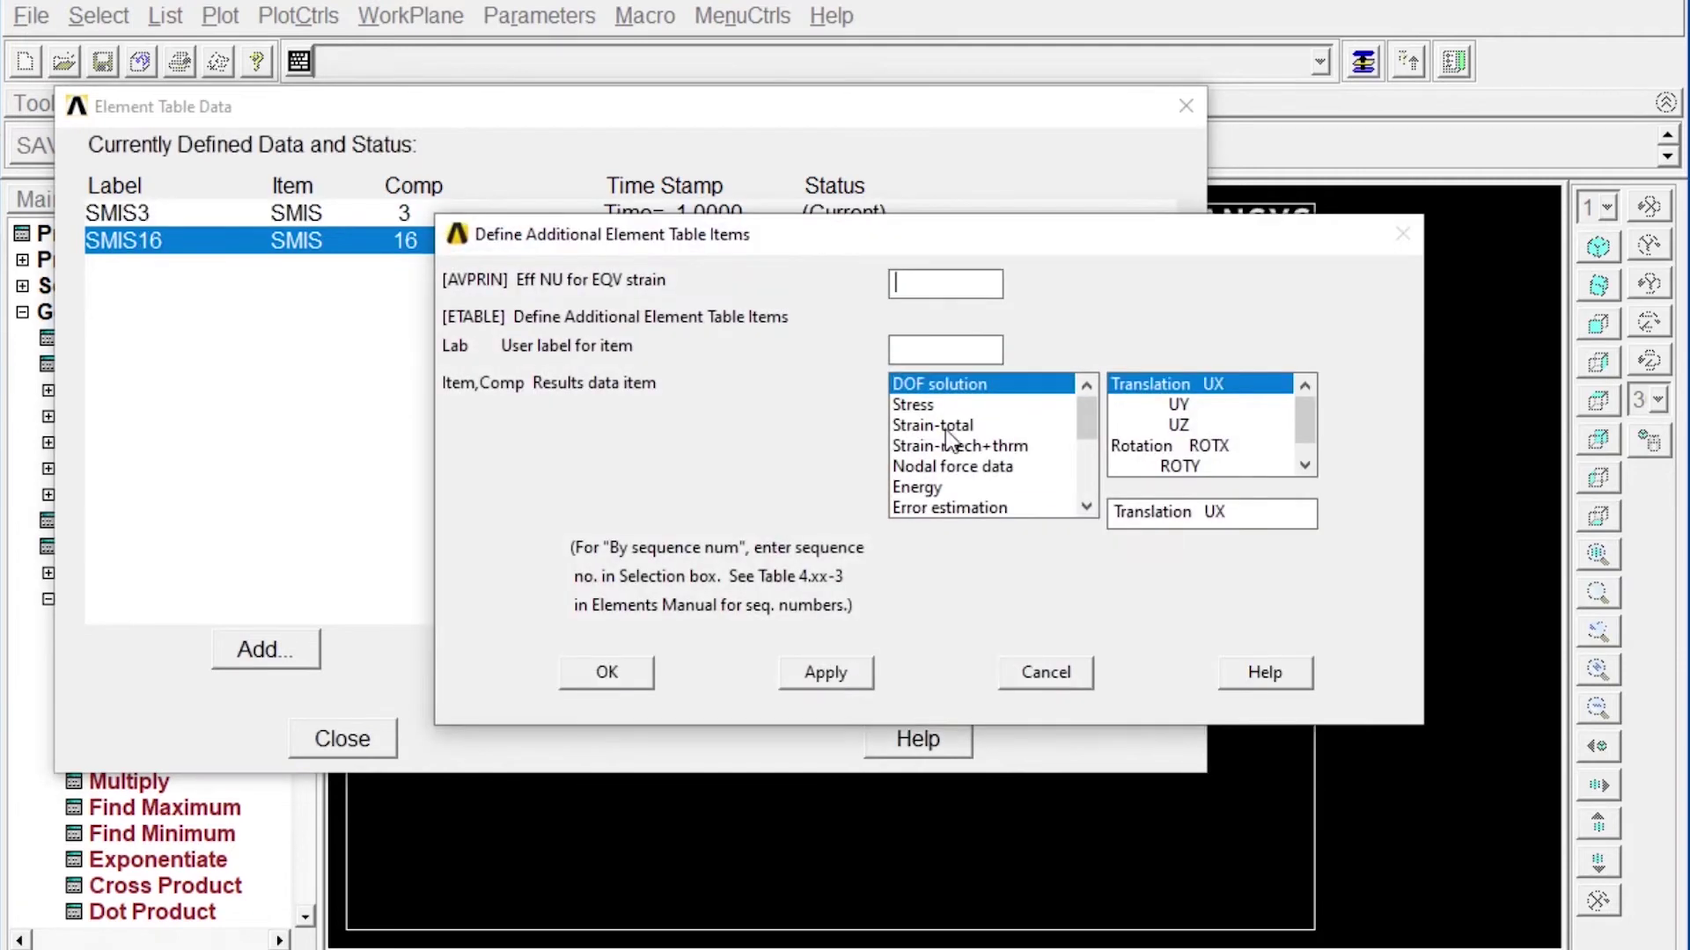
pyautogui.click(944, 298)
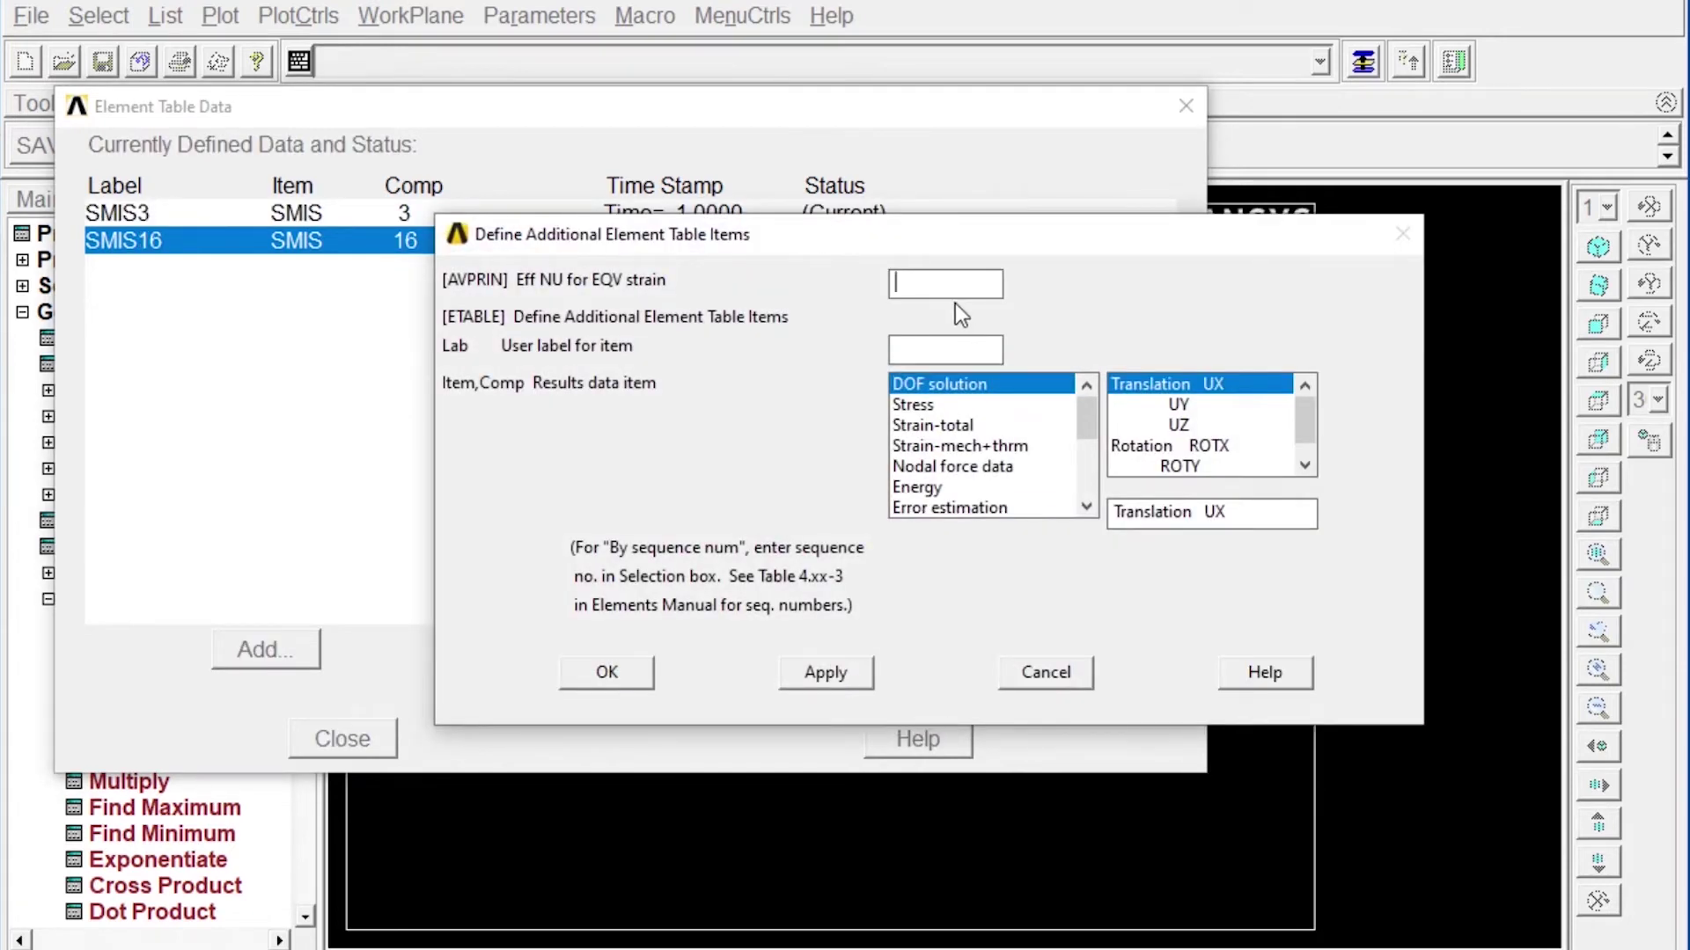
pyautogui.write('SFD')
pyautogui.moveTo(1085, 414); pyautogui.dragTo(1088, 463)
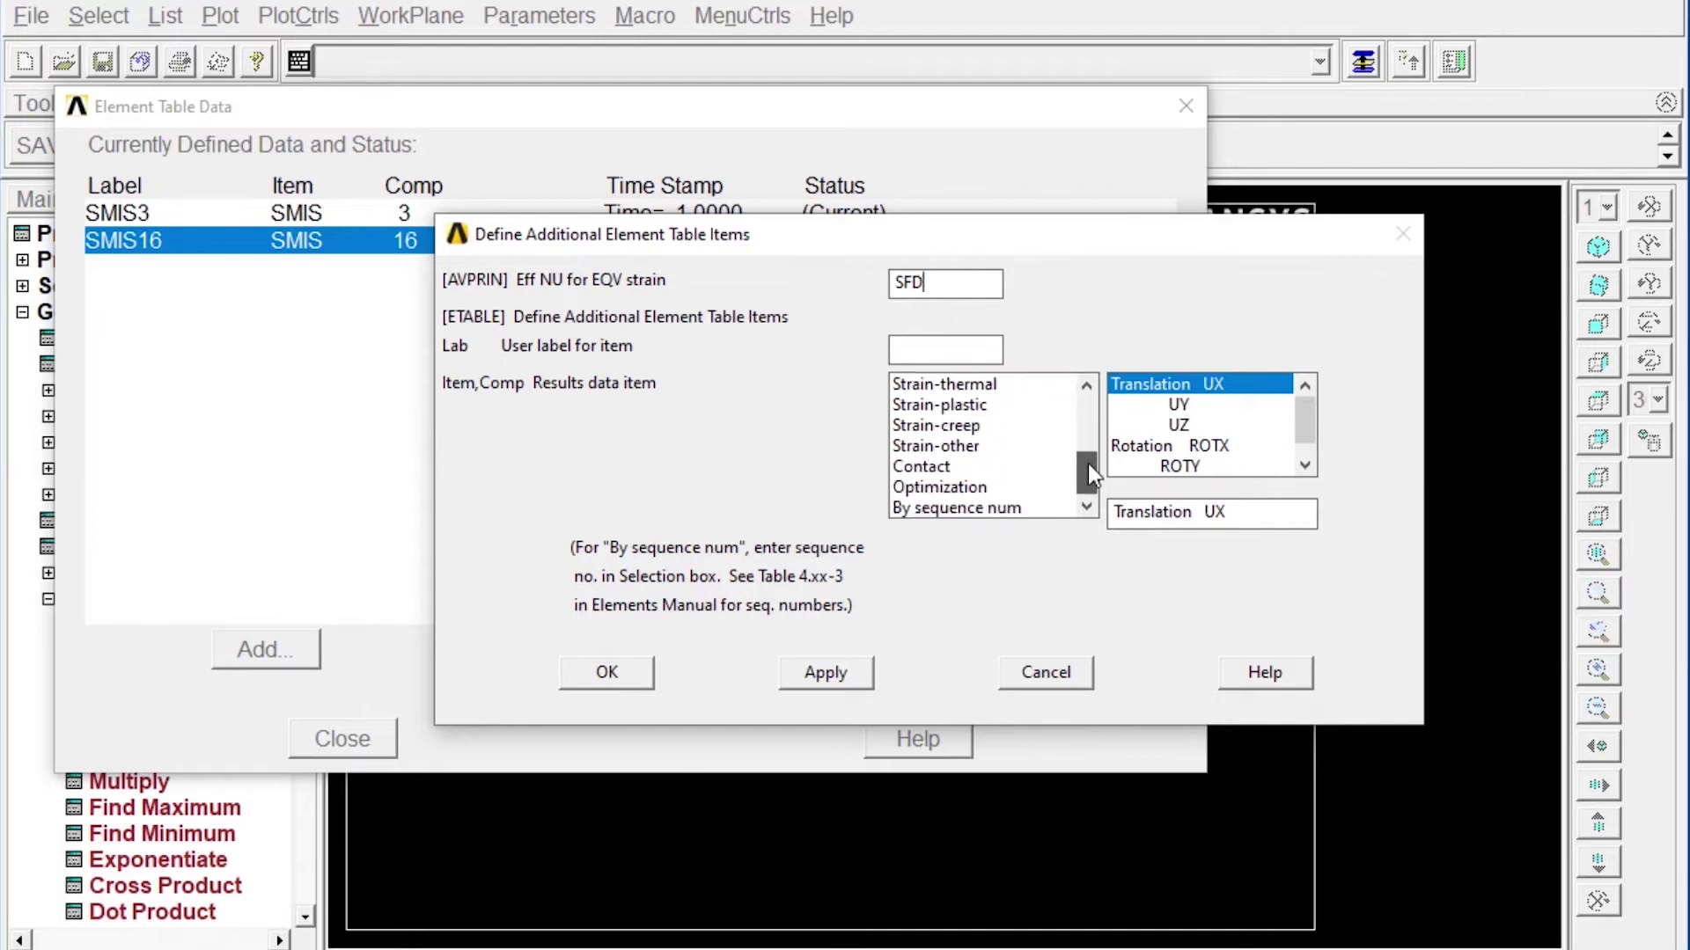
pyautogui.click(1012, 509)
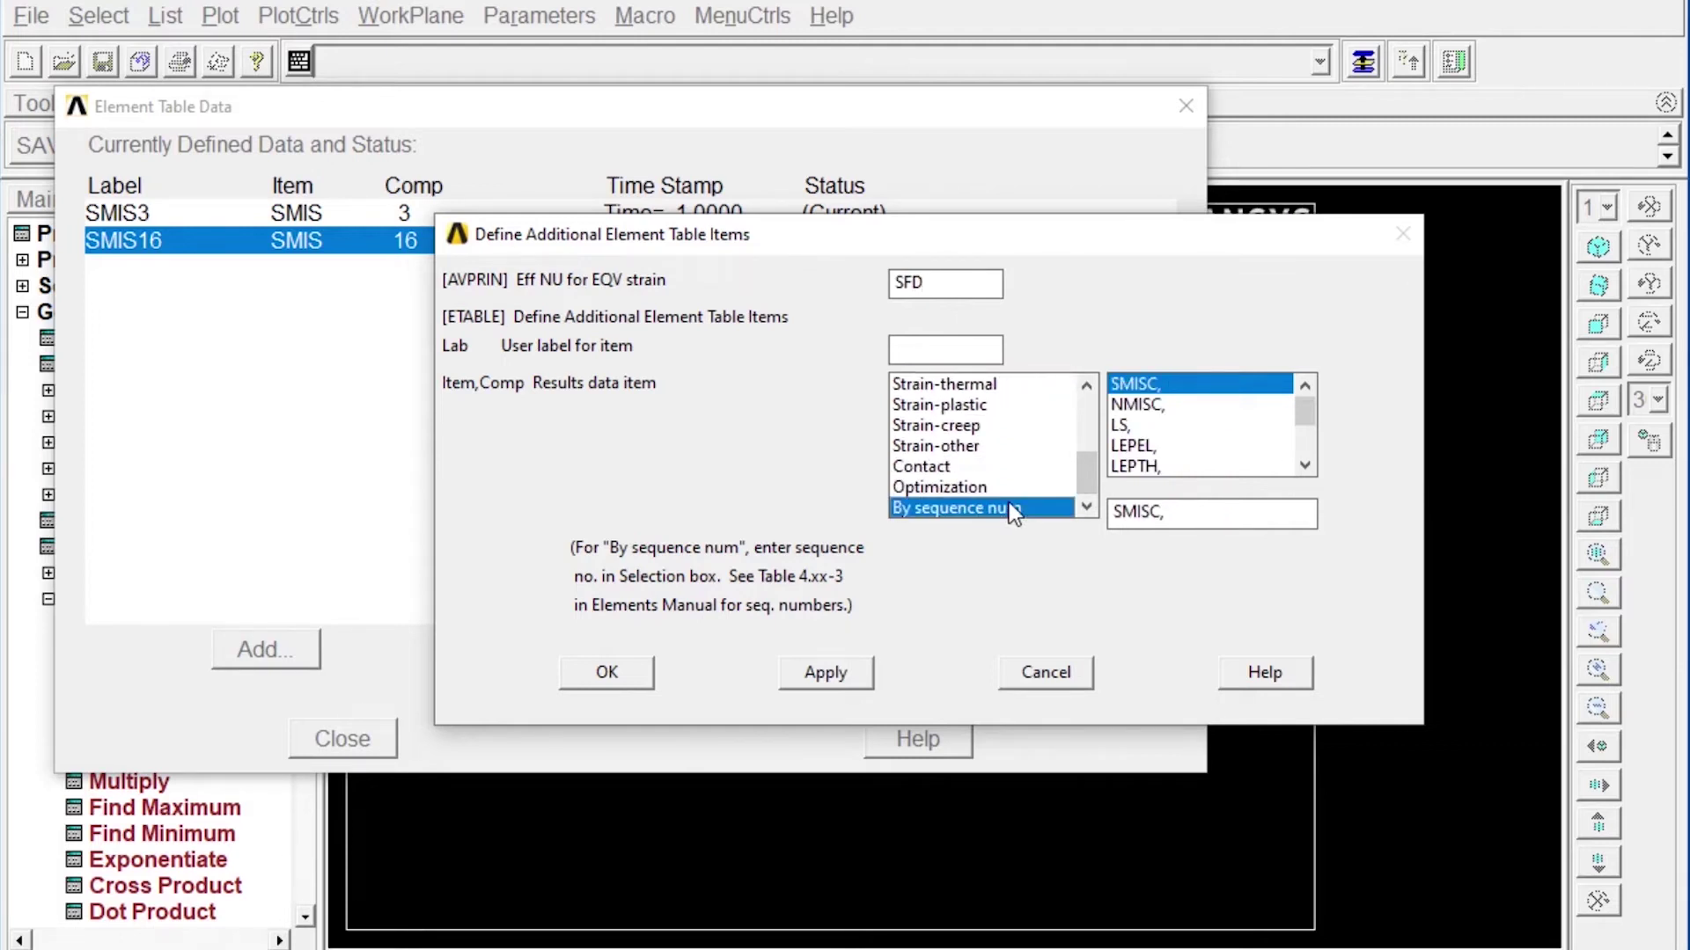
pyautogui.click(1184, 515)
pyautogui.write('6')
pyautogui.click(838, 672)
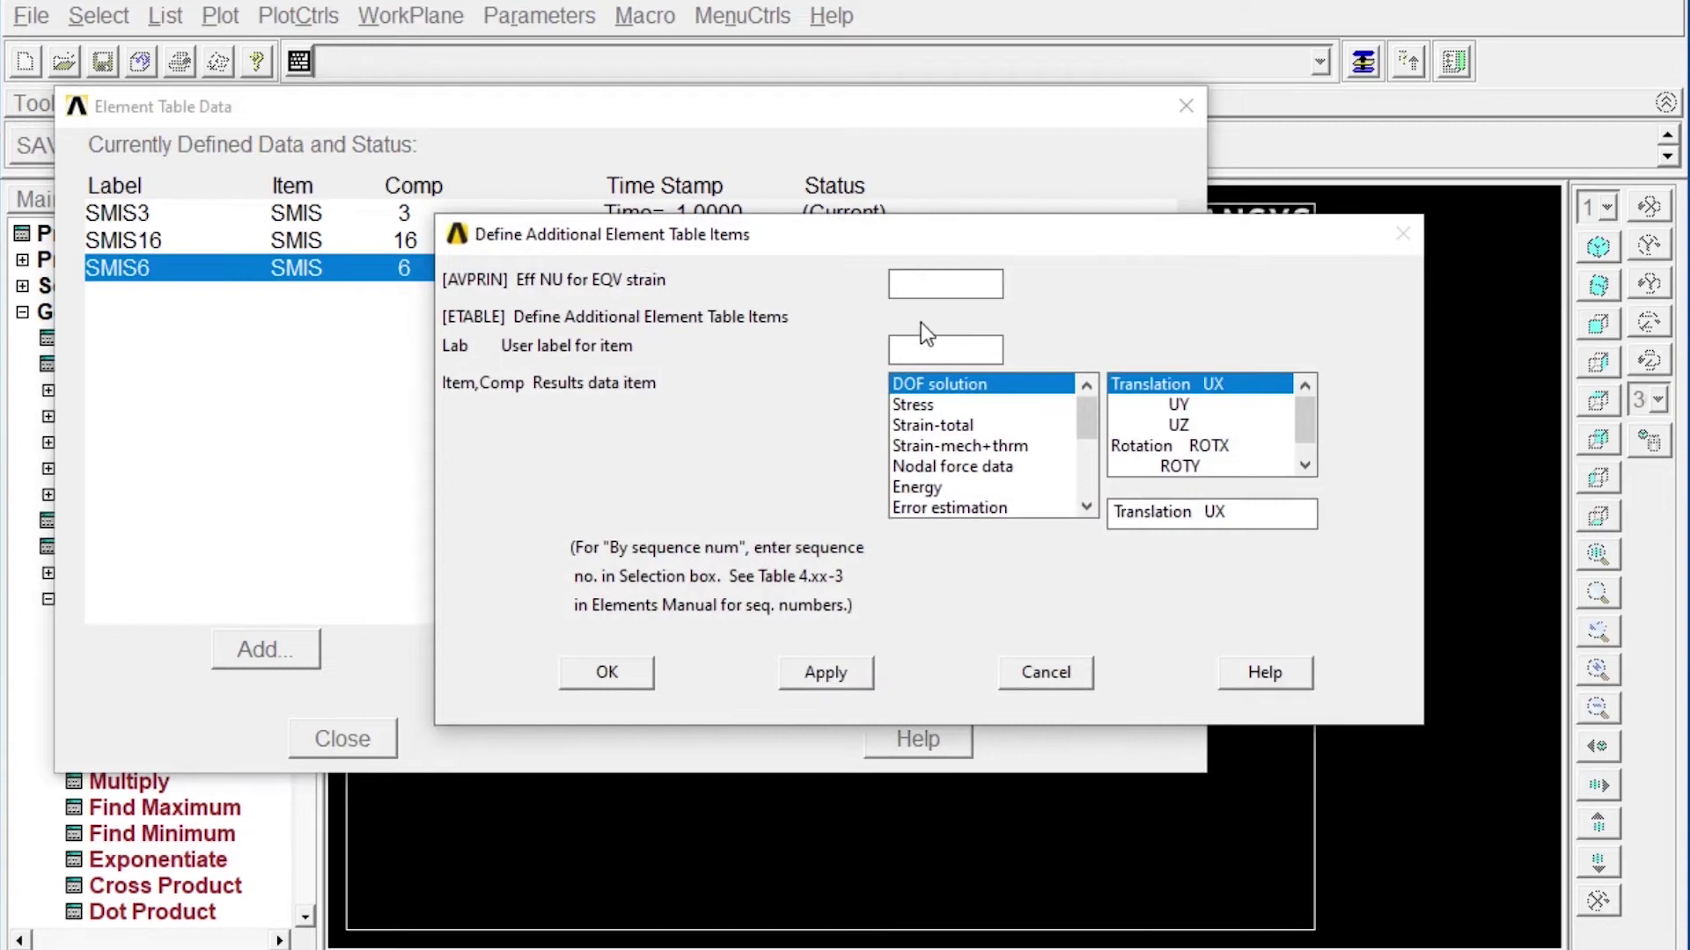
# Step: Add an SFD item from SMISC sequence number 19, update the table and close it
pyautogui.write('SFD')
pyautogui.scroll(-3, 1090, 419)
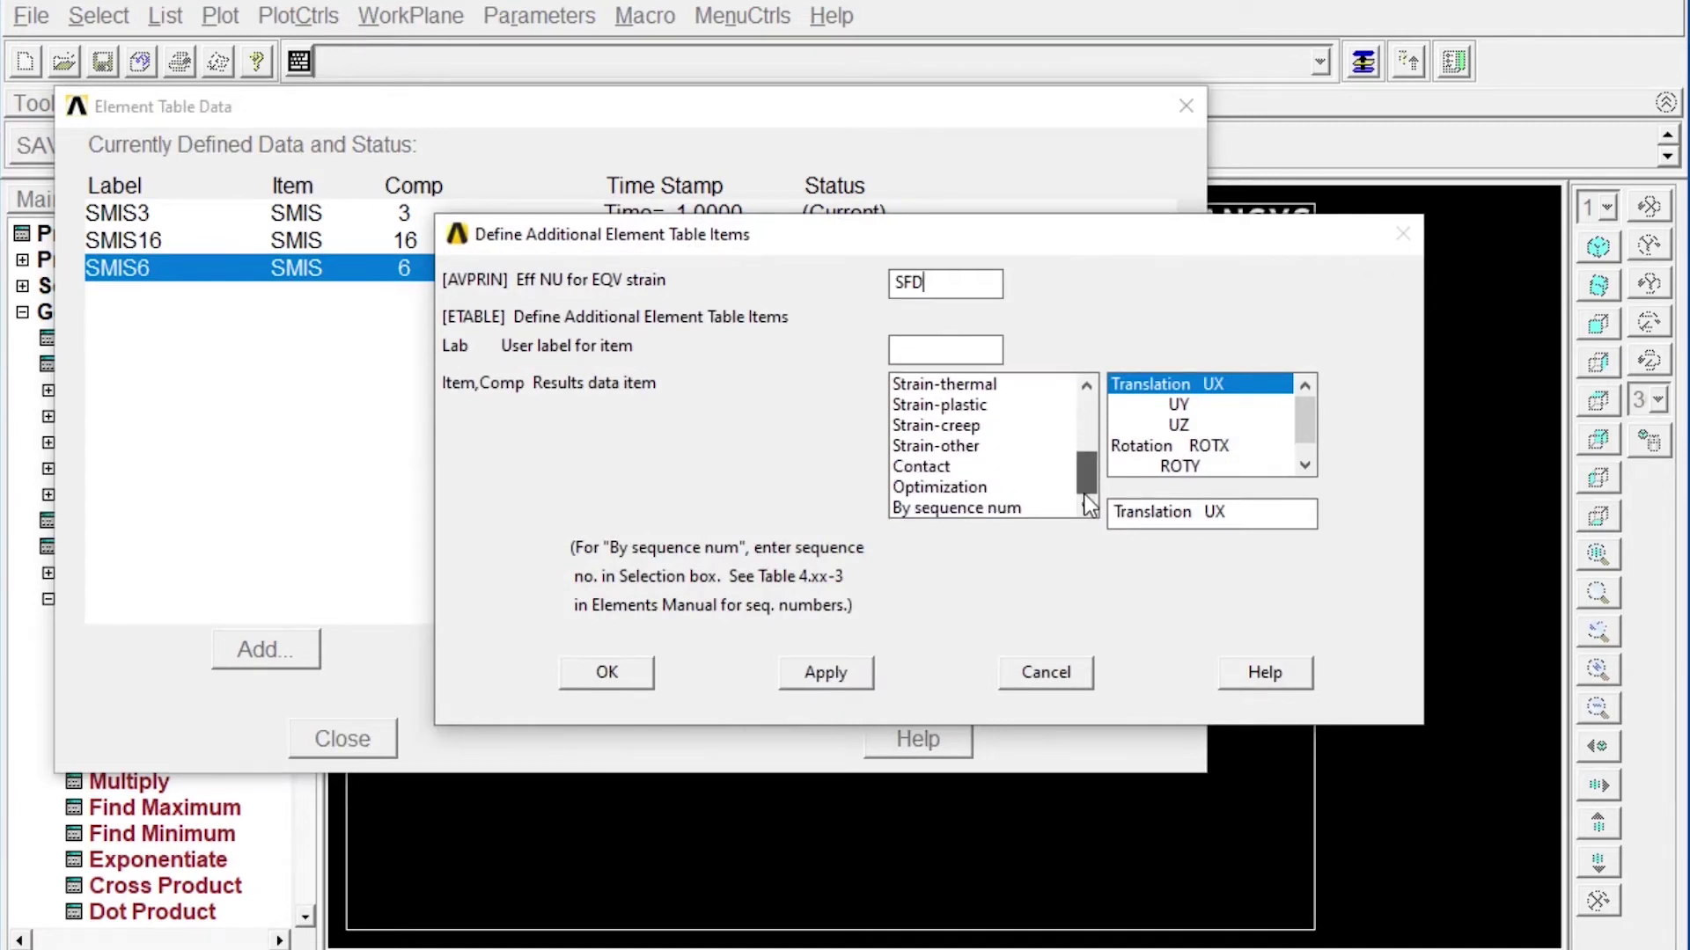
pyautogui.click(998, 508)
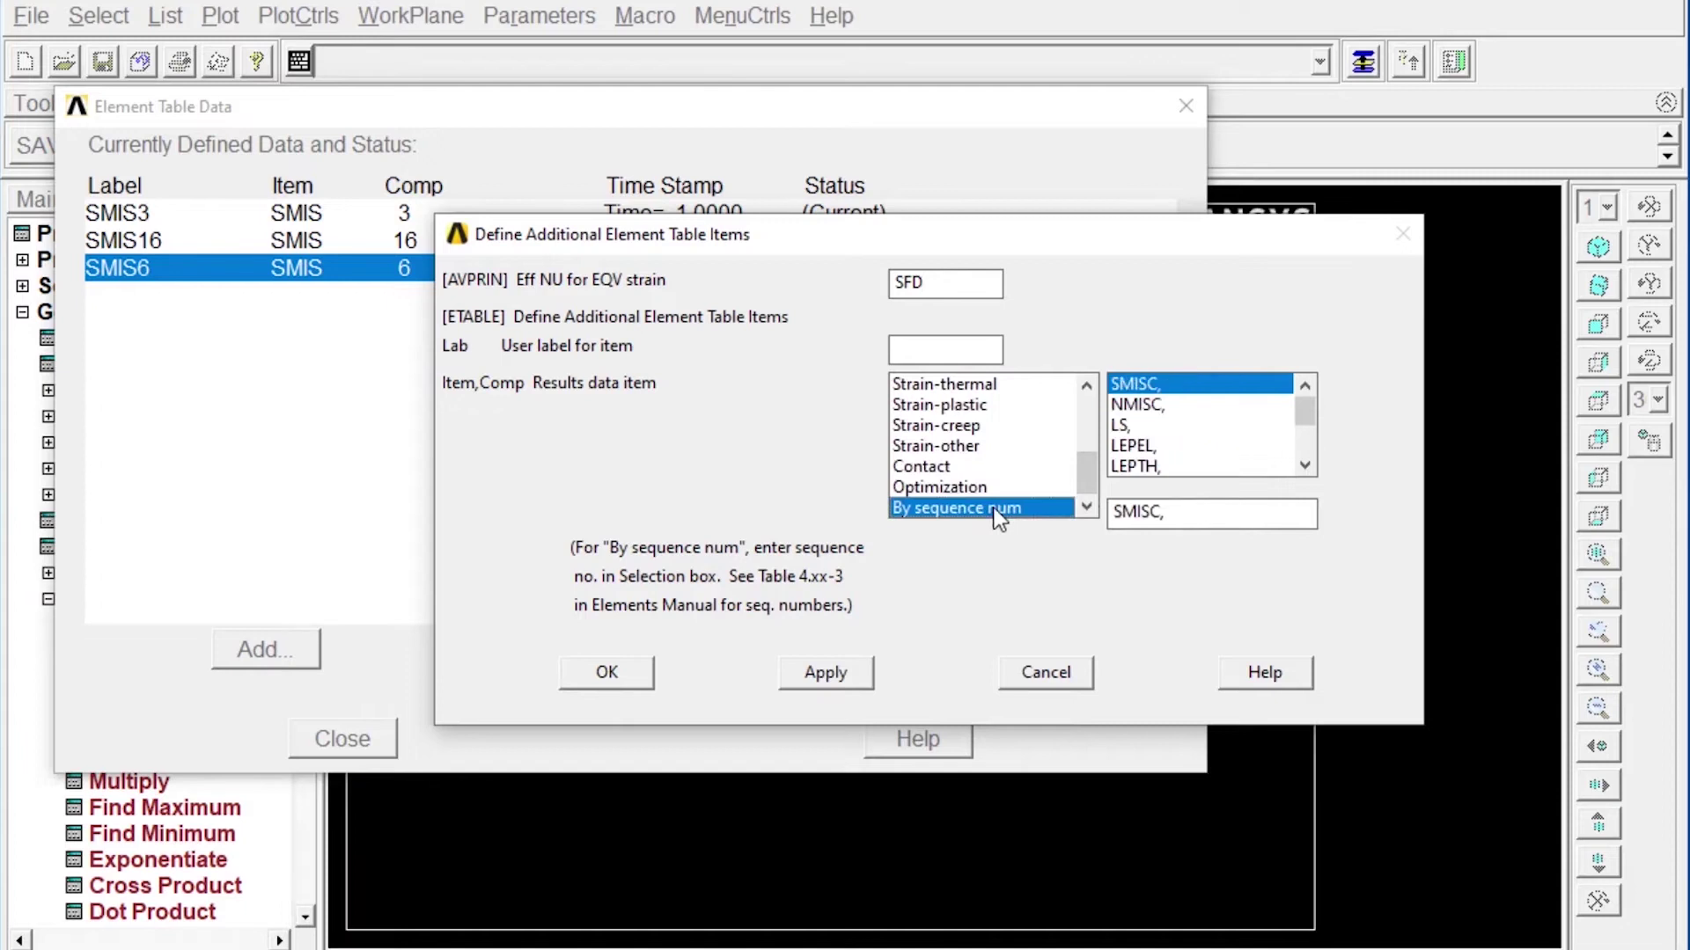
pyautogui.click(1177, 514)
pyautogui.write('19')
pyautogui.click(605, 673)
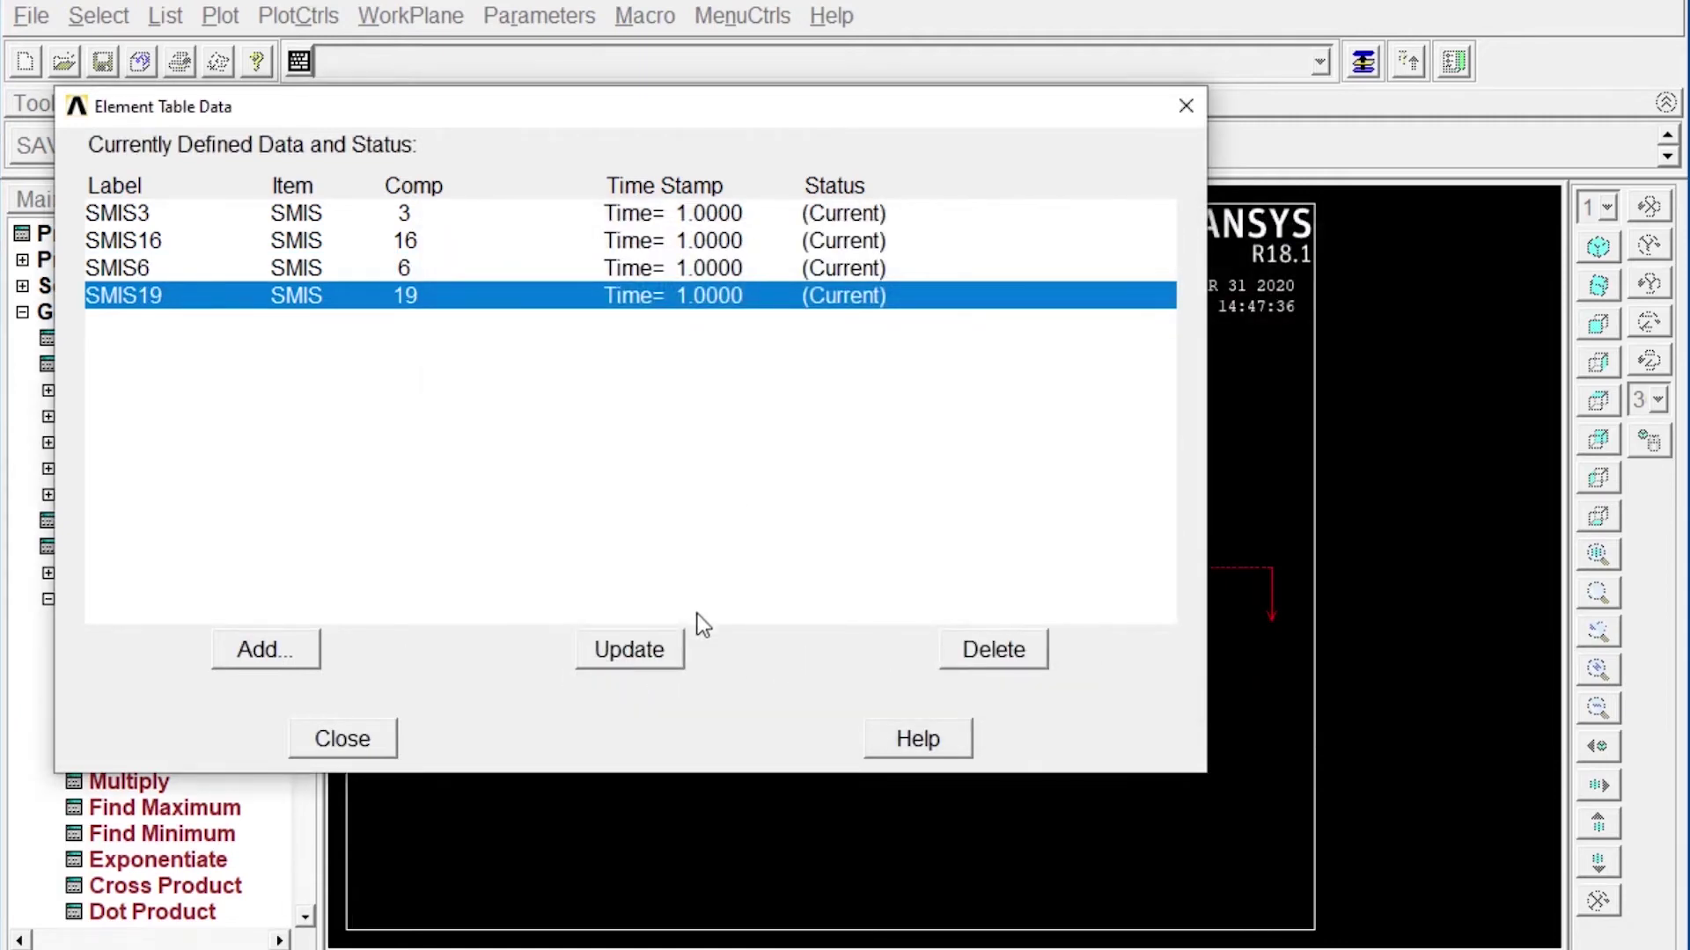
pyautogui.click(634, 653)
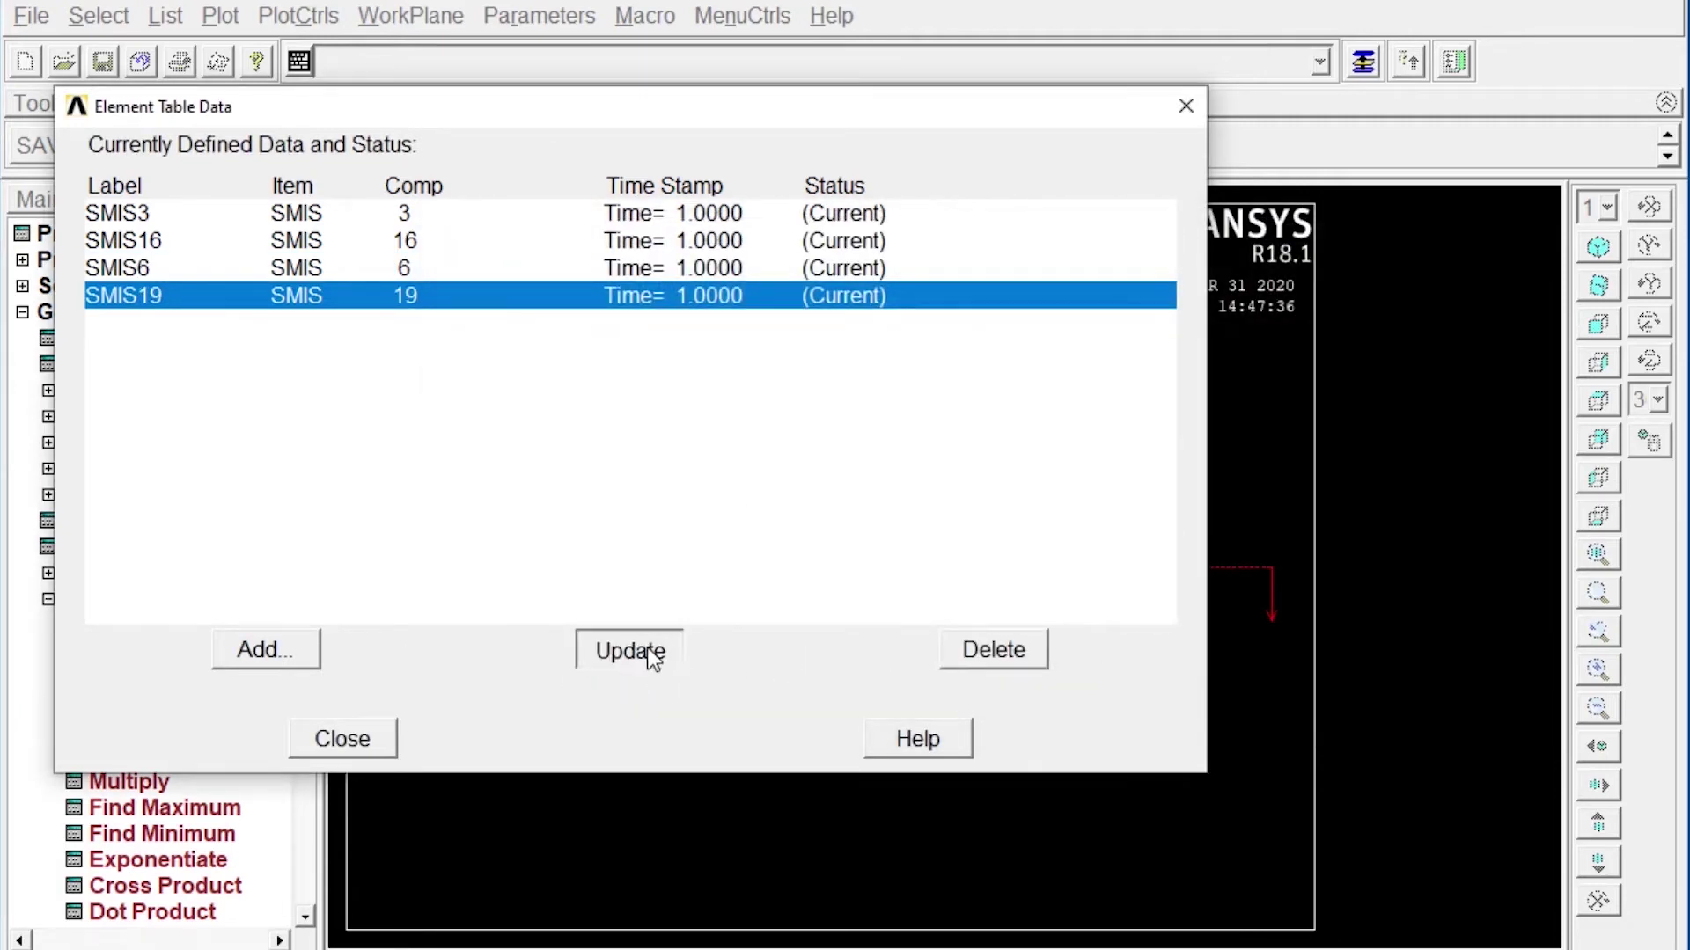
pyautogui.click(372, 738)
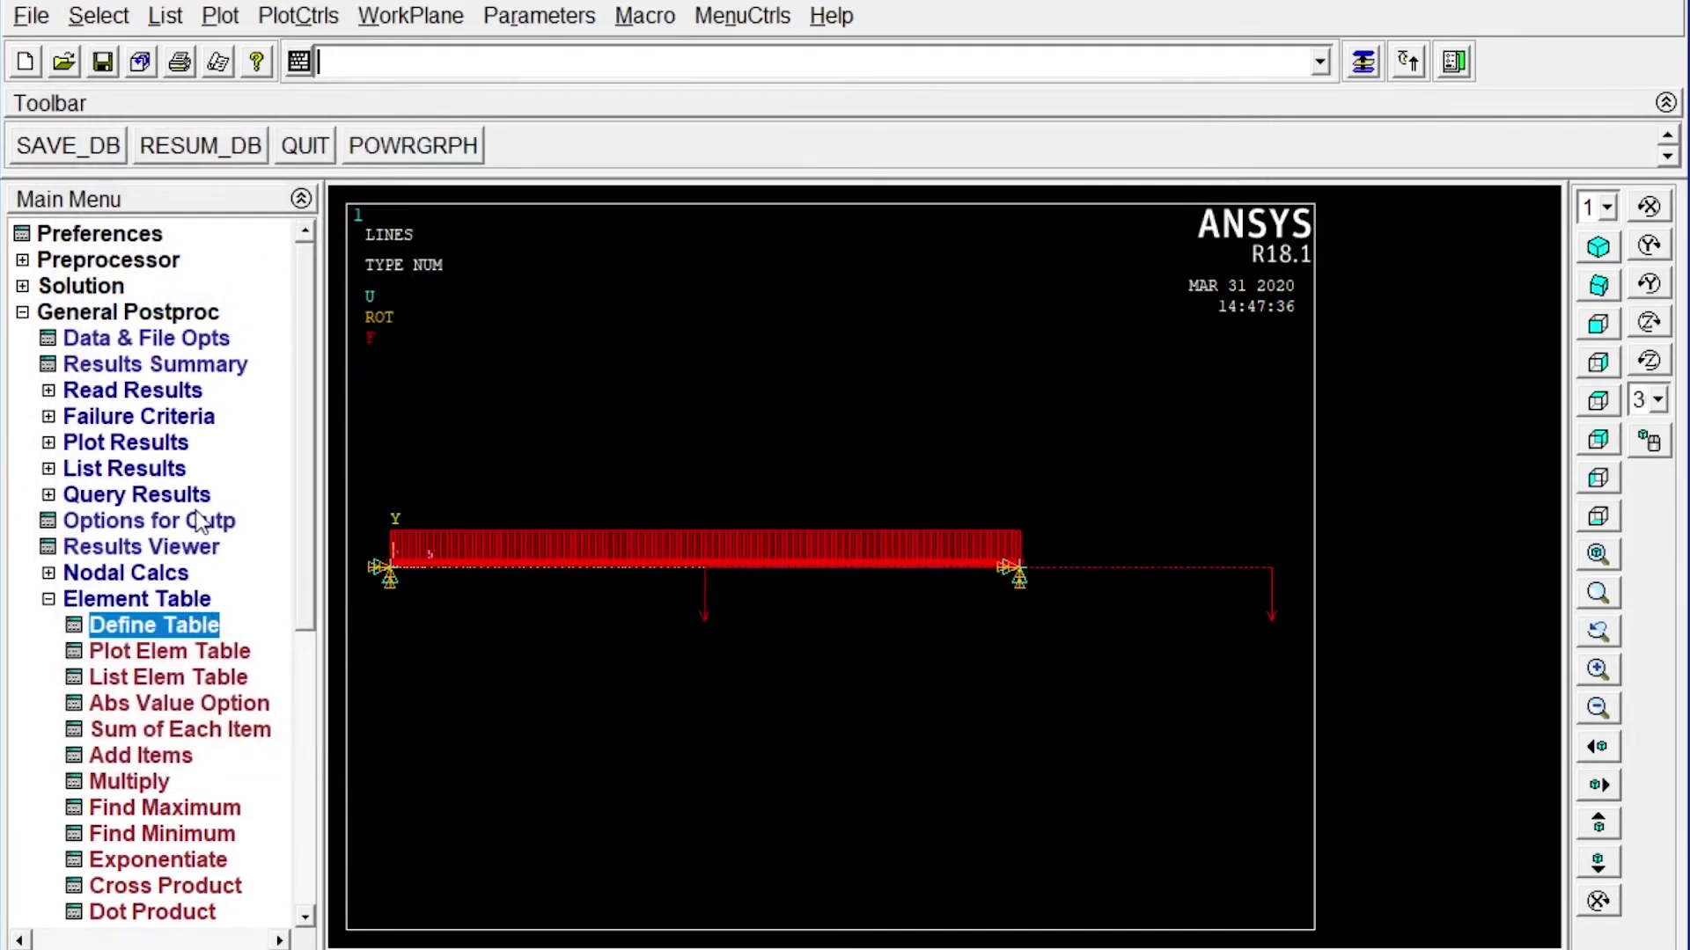
# Step: Plot the deformed shape over the undeformed outline, showing DMX = 76.5369
pyautogui.click(134, 445)
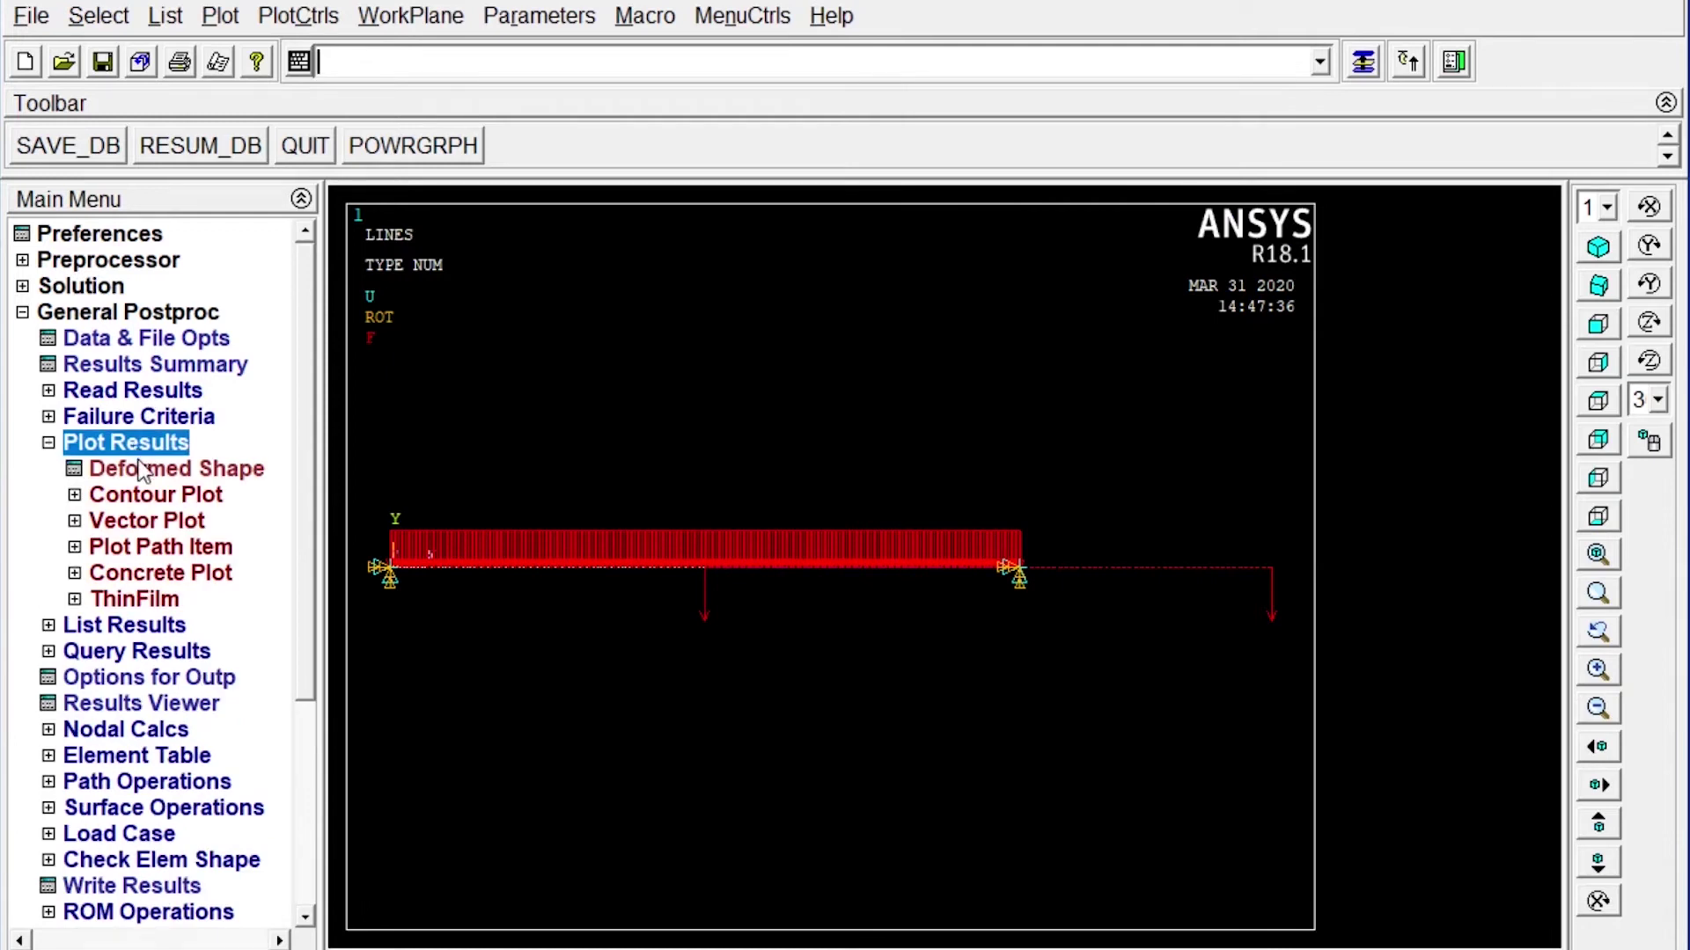
pyautogui.click(139, 467)
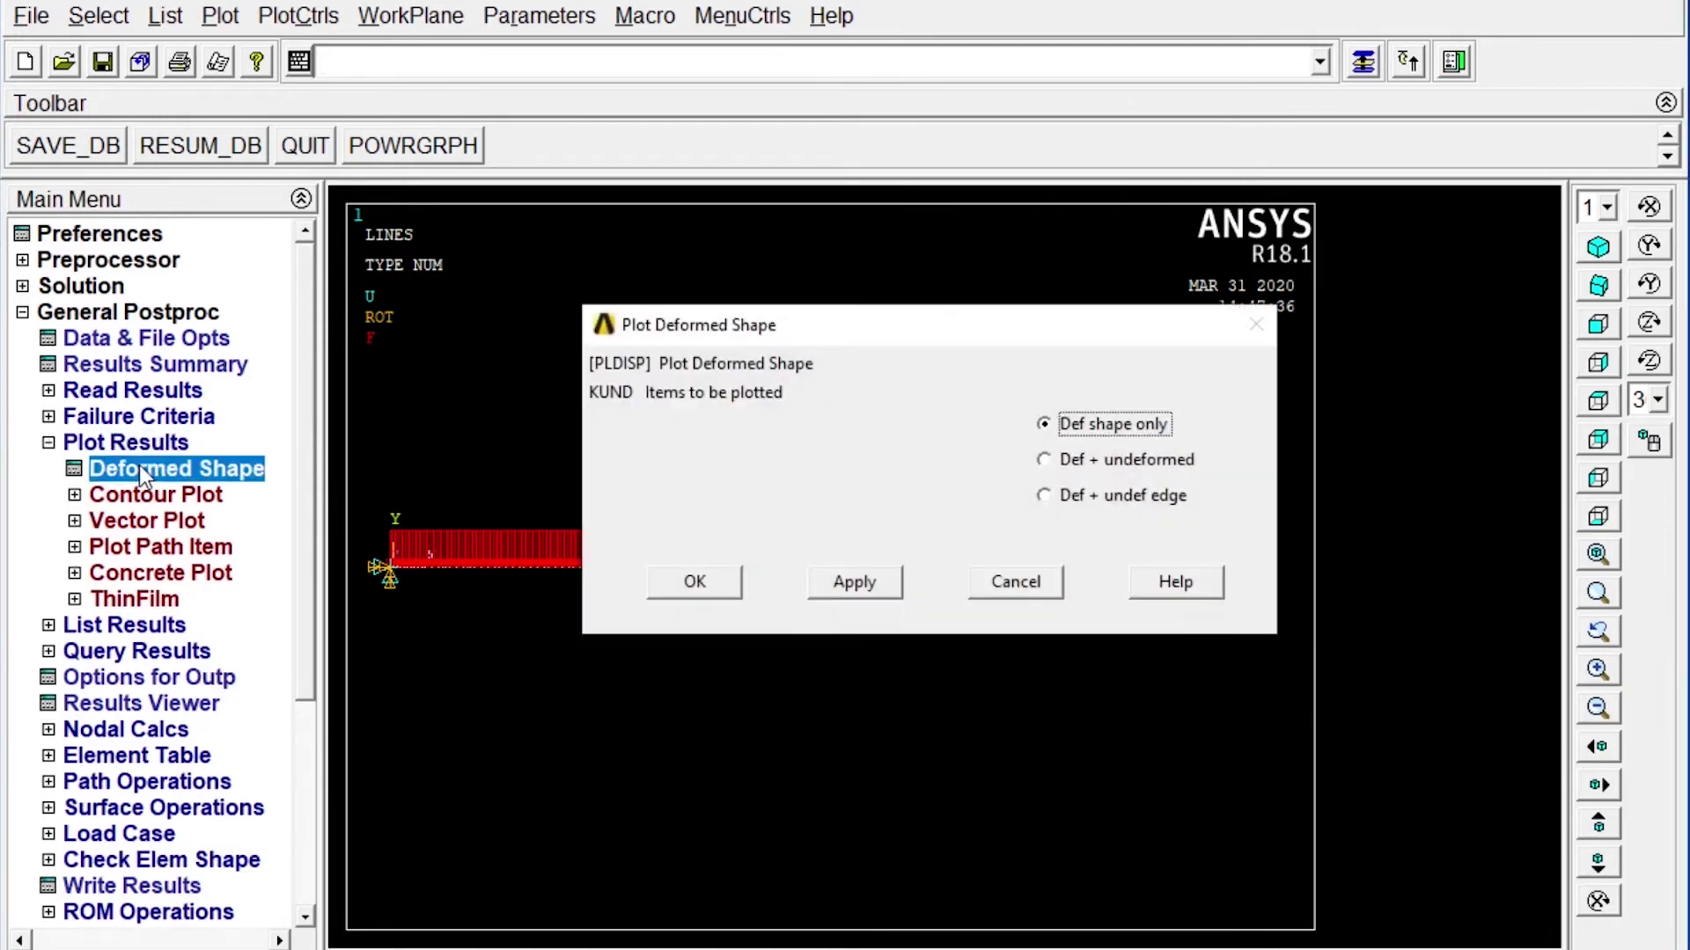
pyautogui.click(1044, 461)
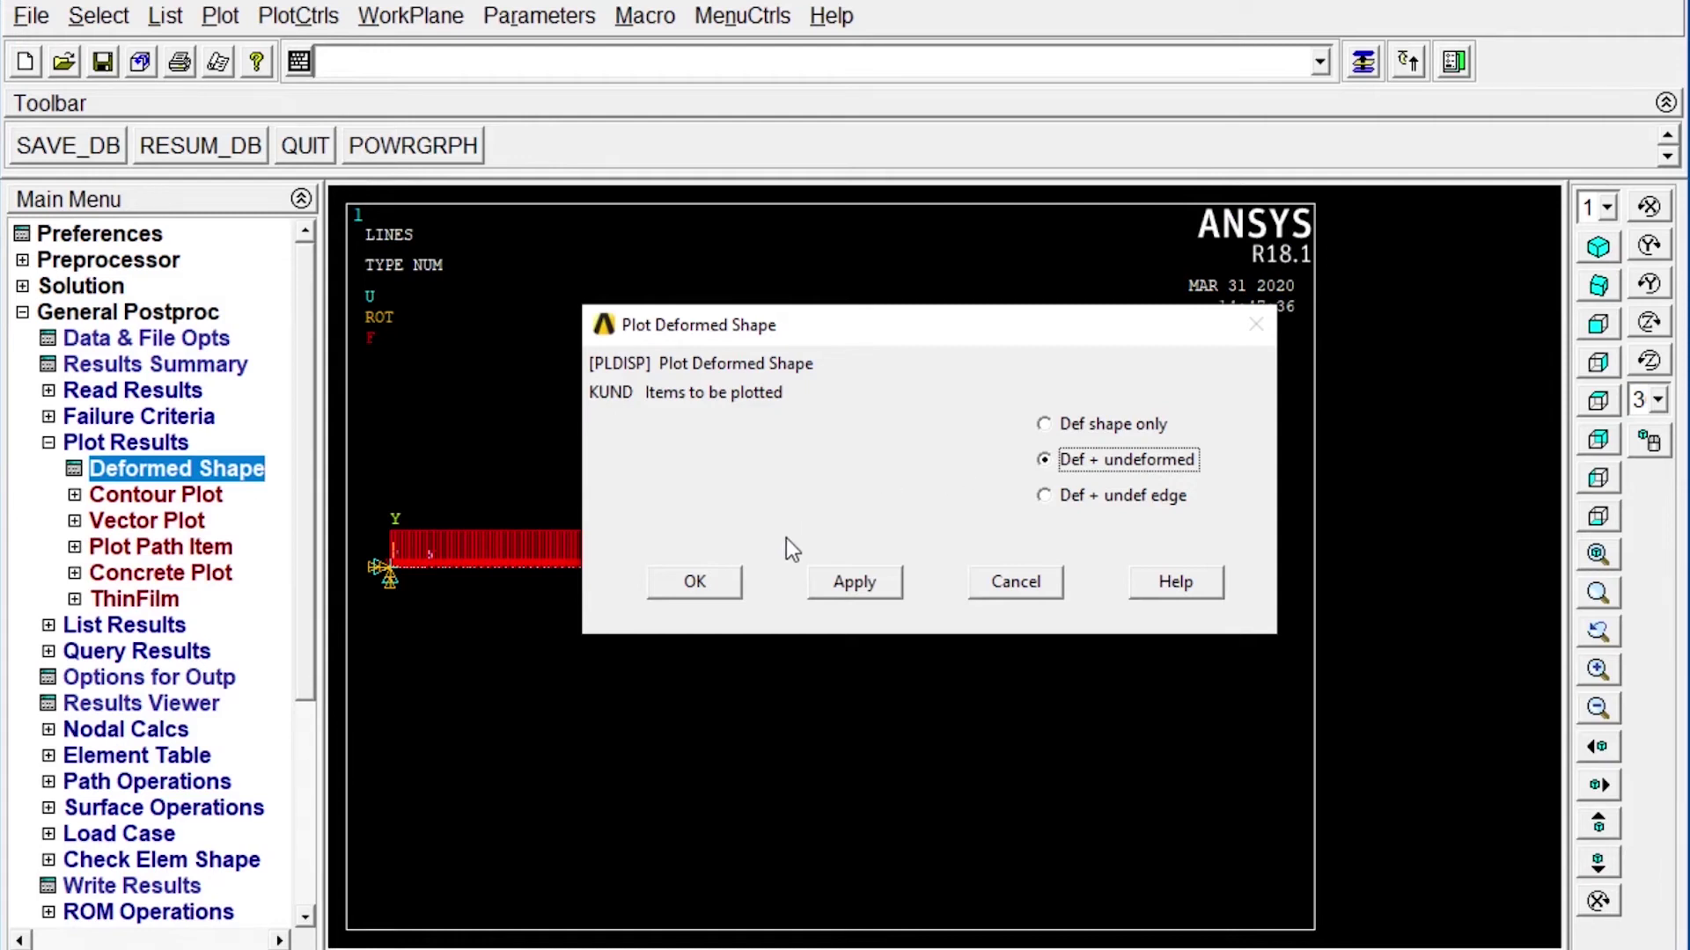
pyautogui.click(697, 581)
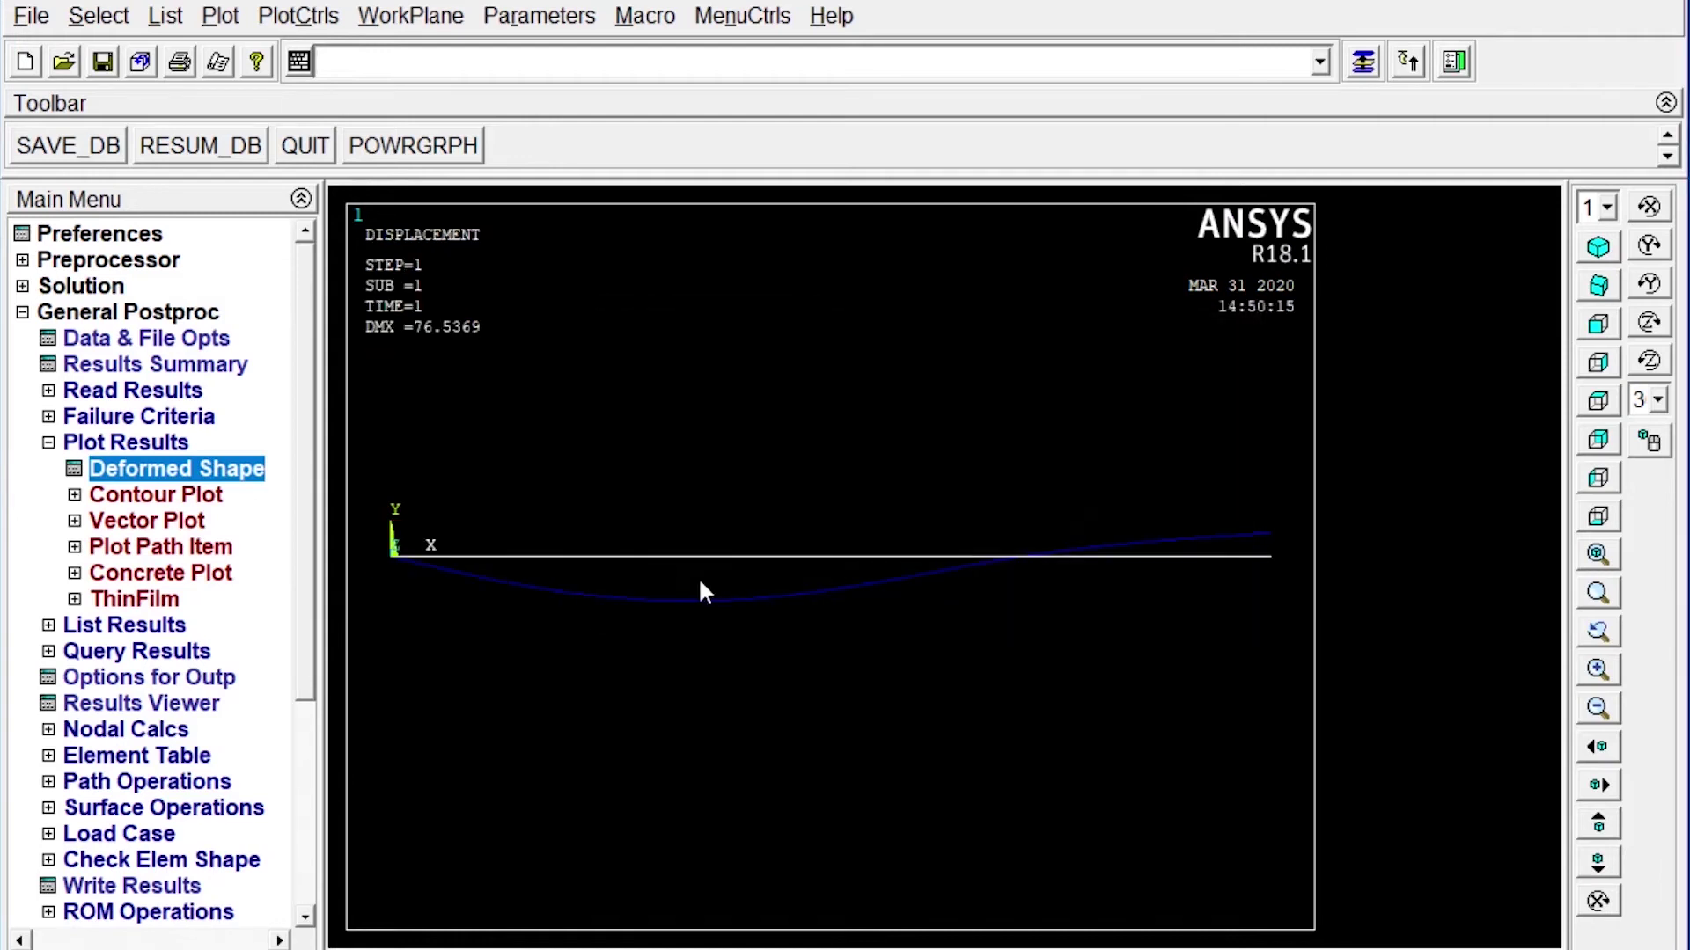
pyautogui.click(300, 15)
# Step: Turn on /ESHAPE real cross-section display and show the deformed beam in isometric view
pyautogui.moveTo(305, 188)
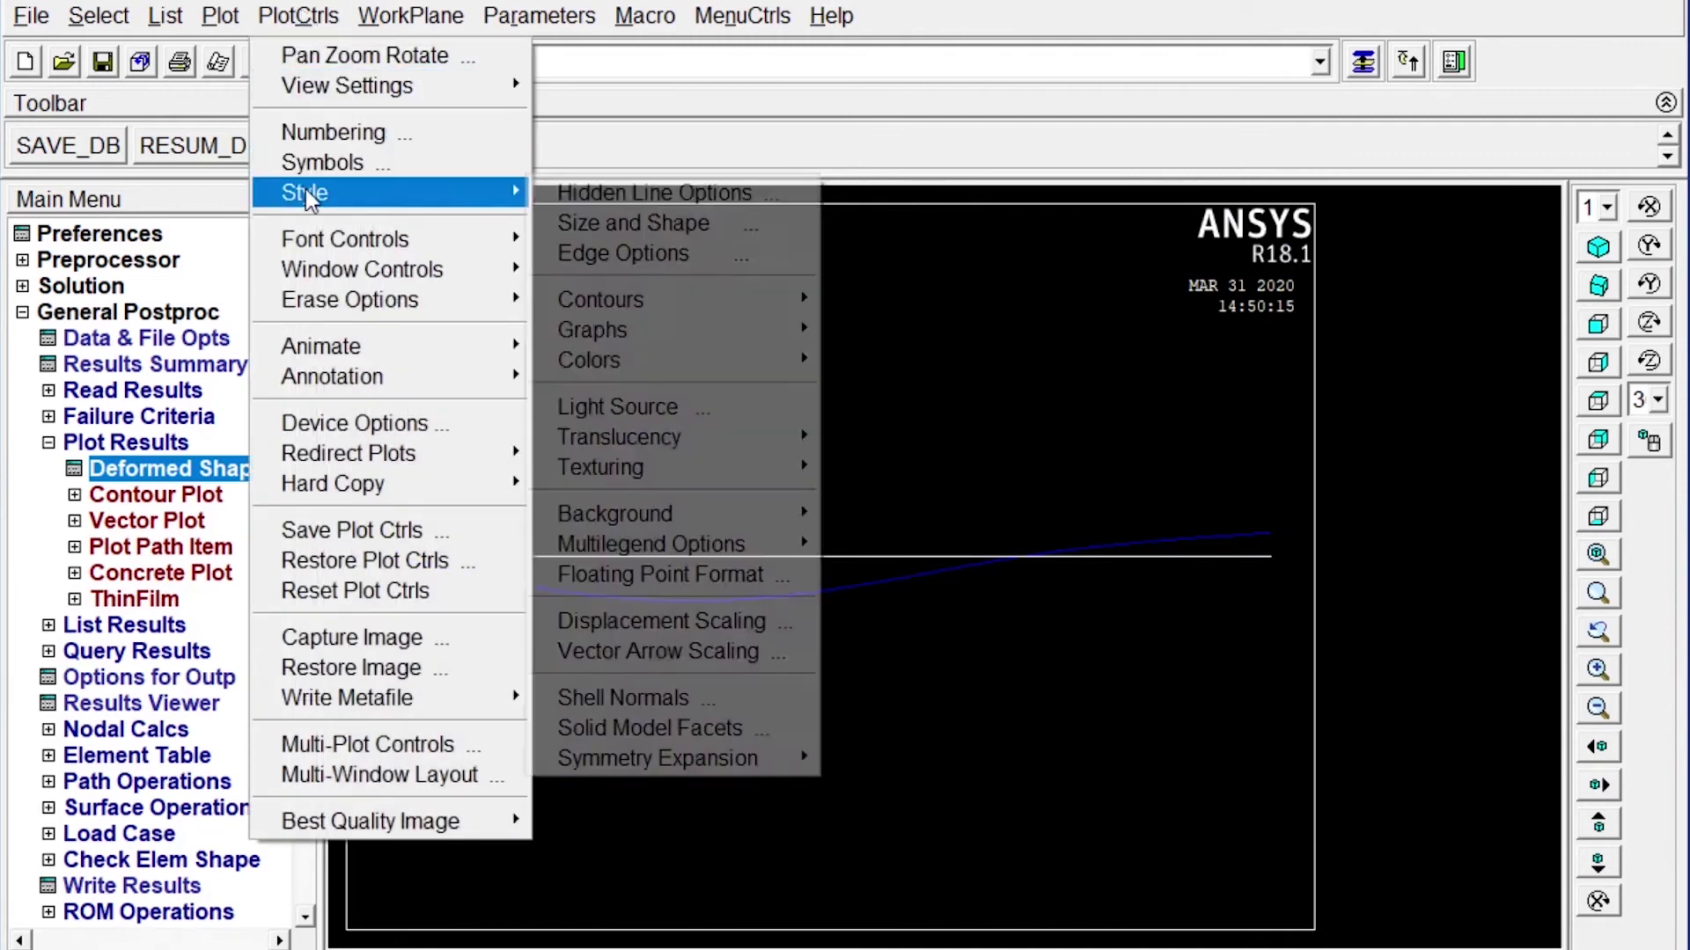
pyautogui.click(572, 226)
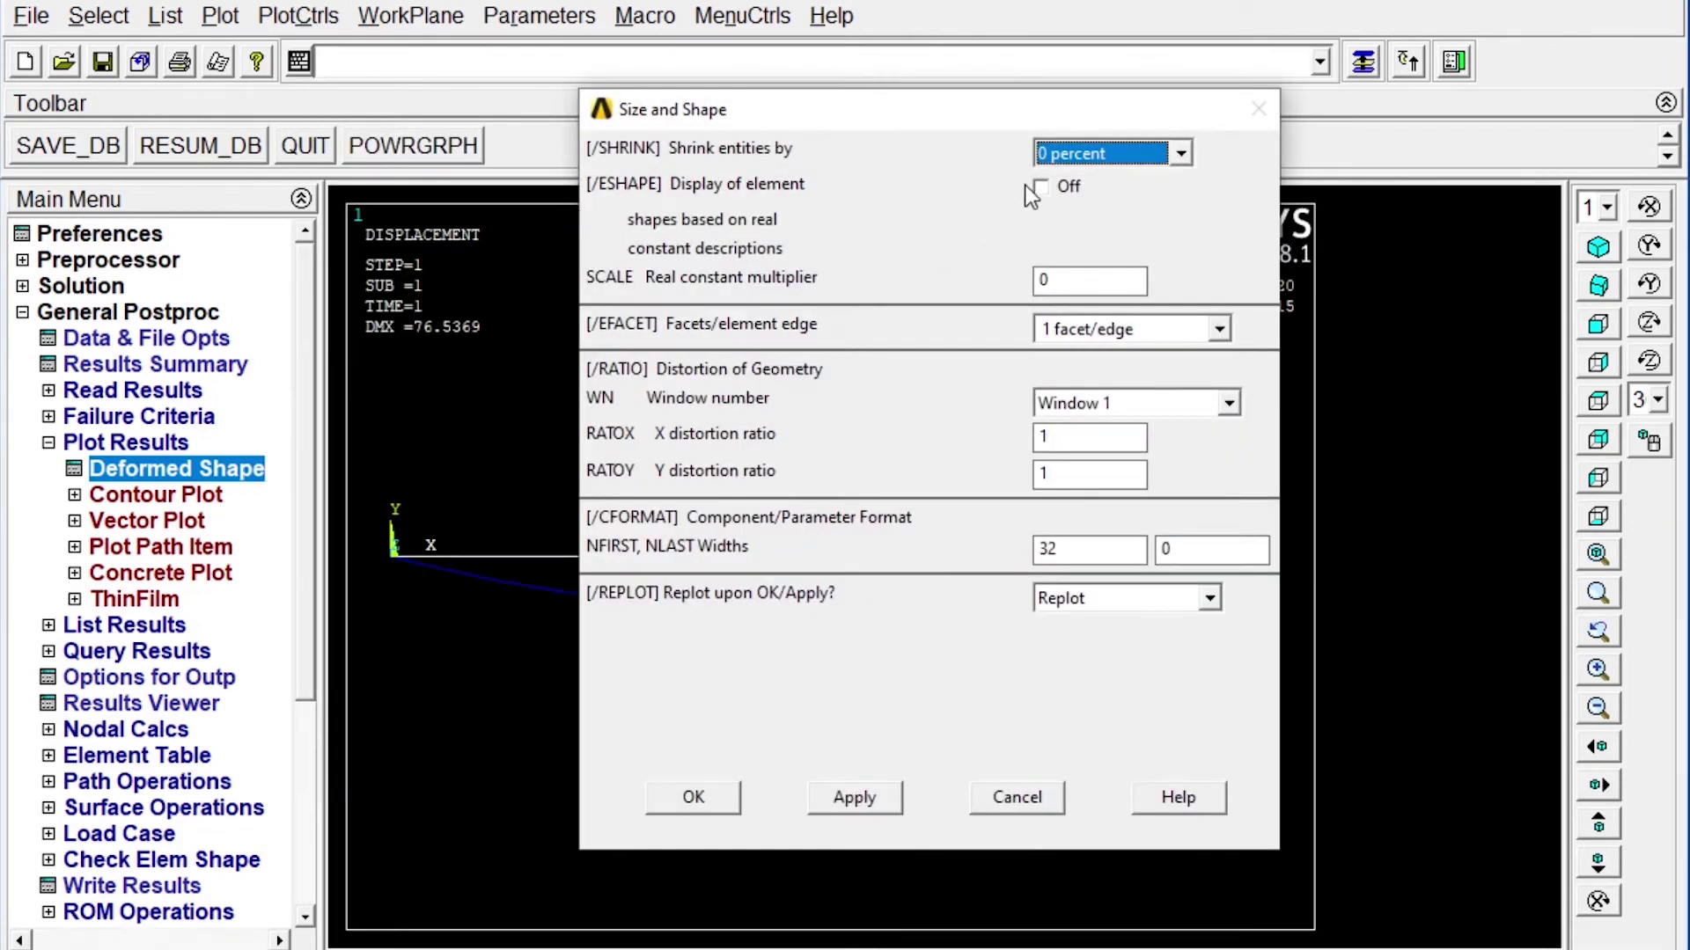
pyautogui.click(1039, 187)
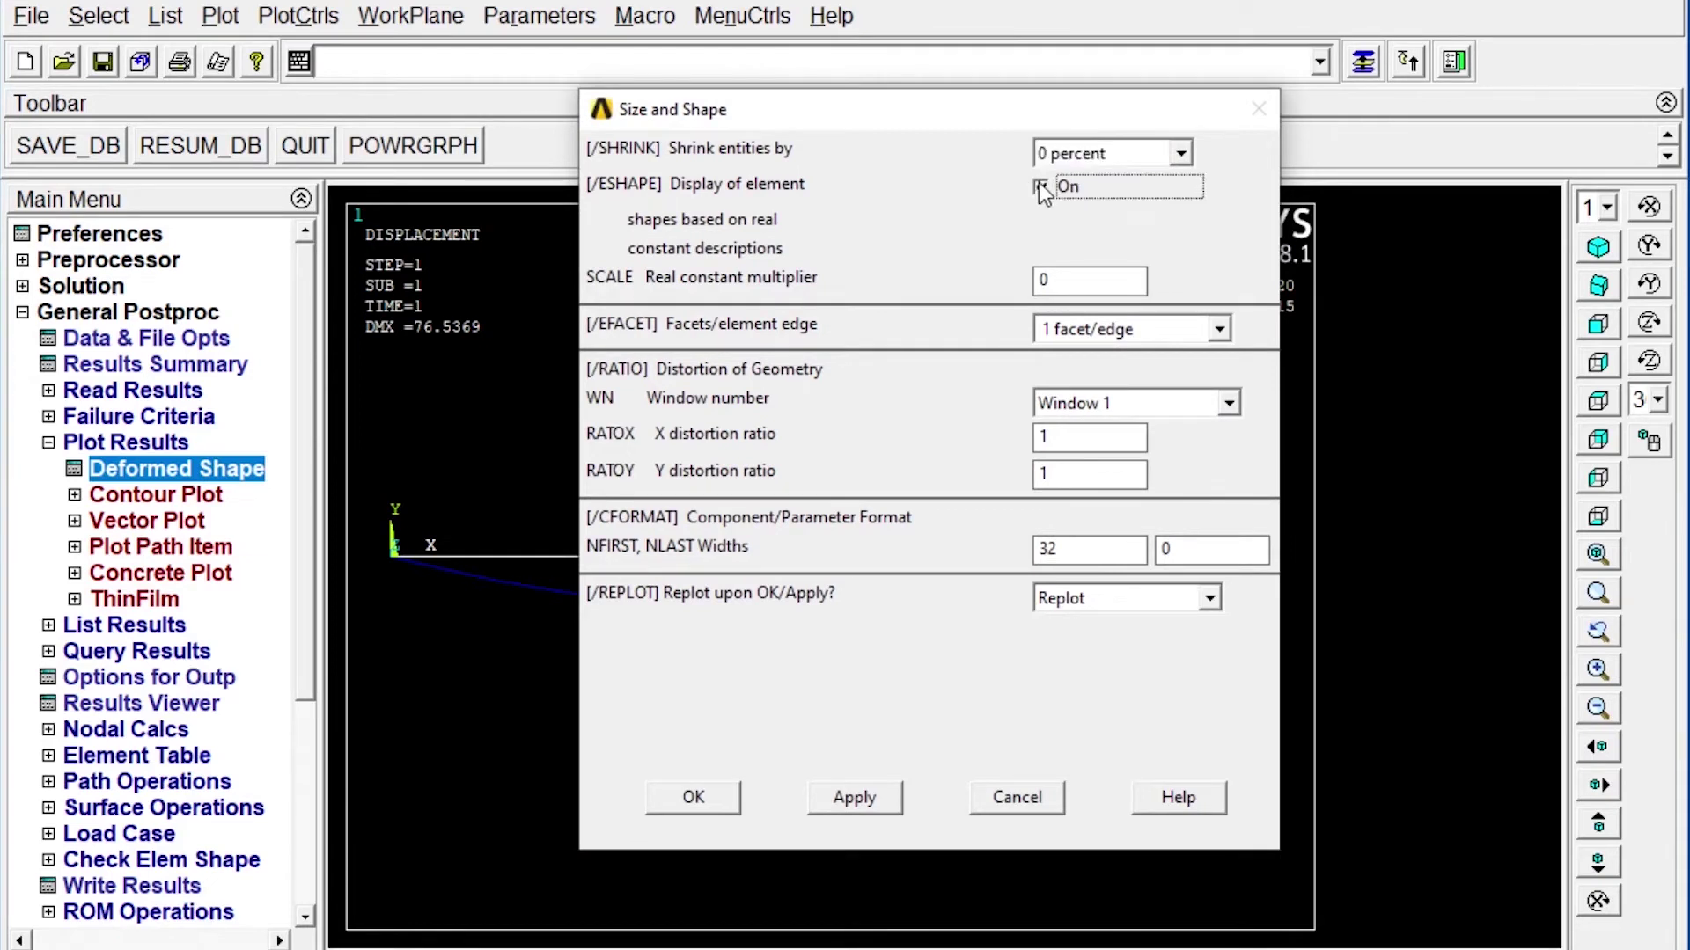
pyautogui.click(700, 795)
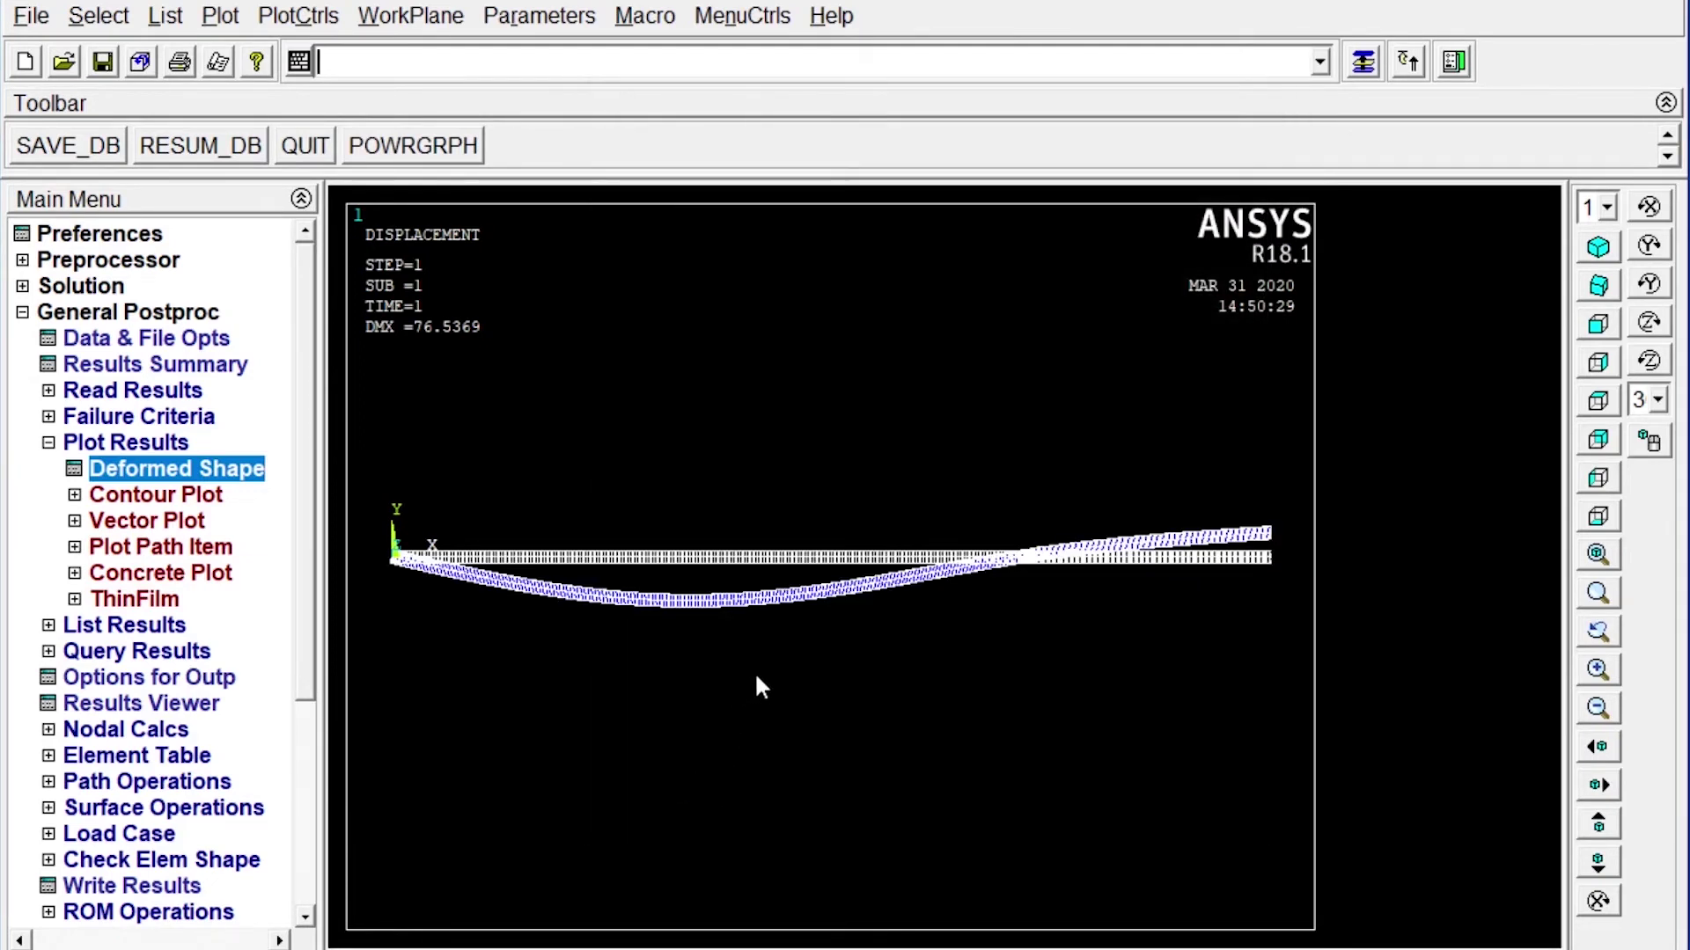
pyautogui.click(1598, 249)
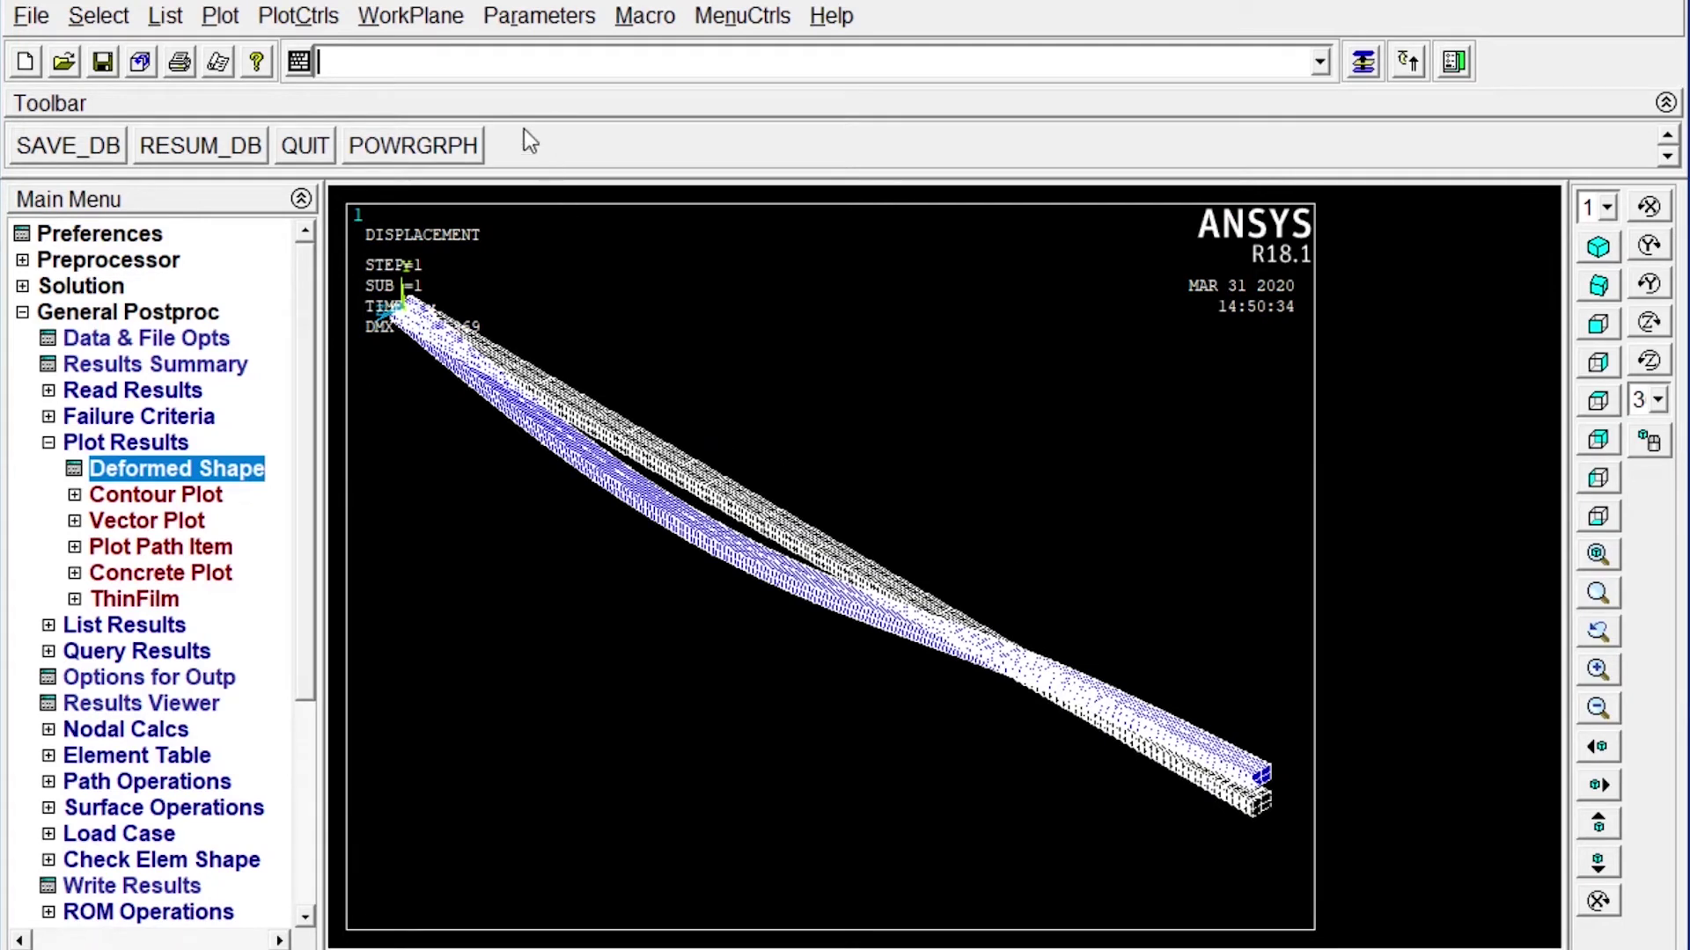
pyautogui.click(299, 16)
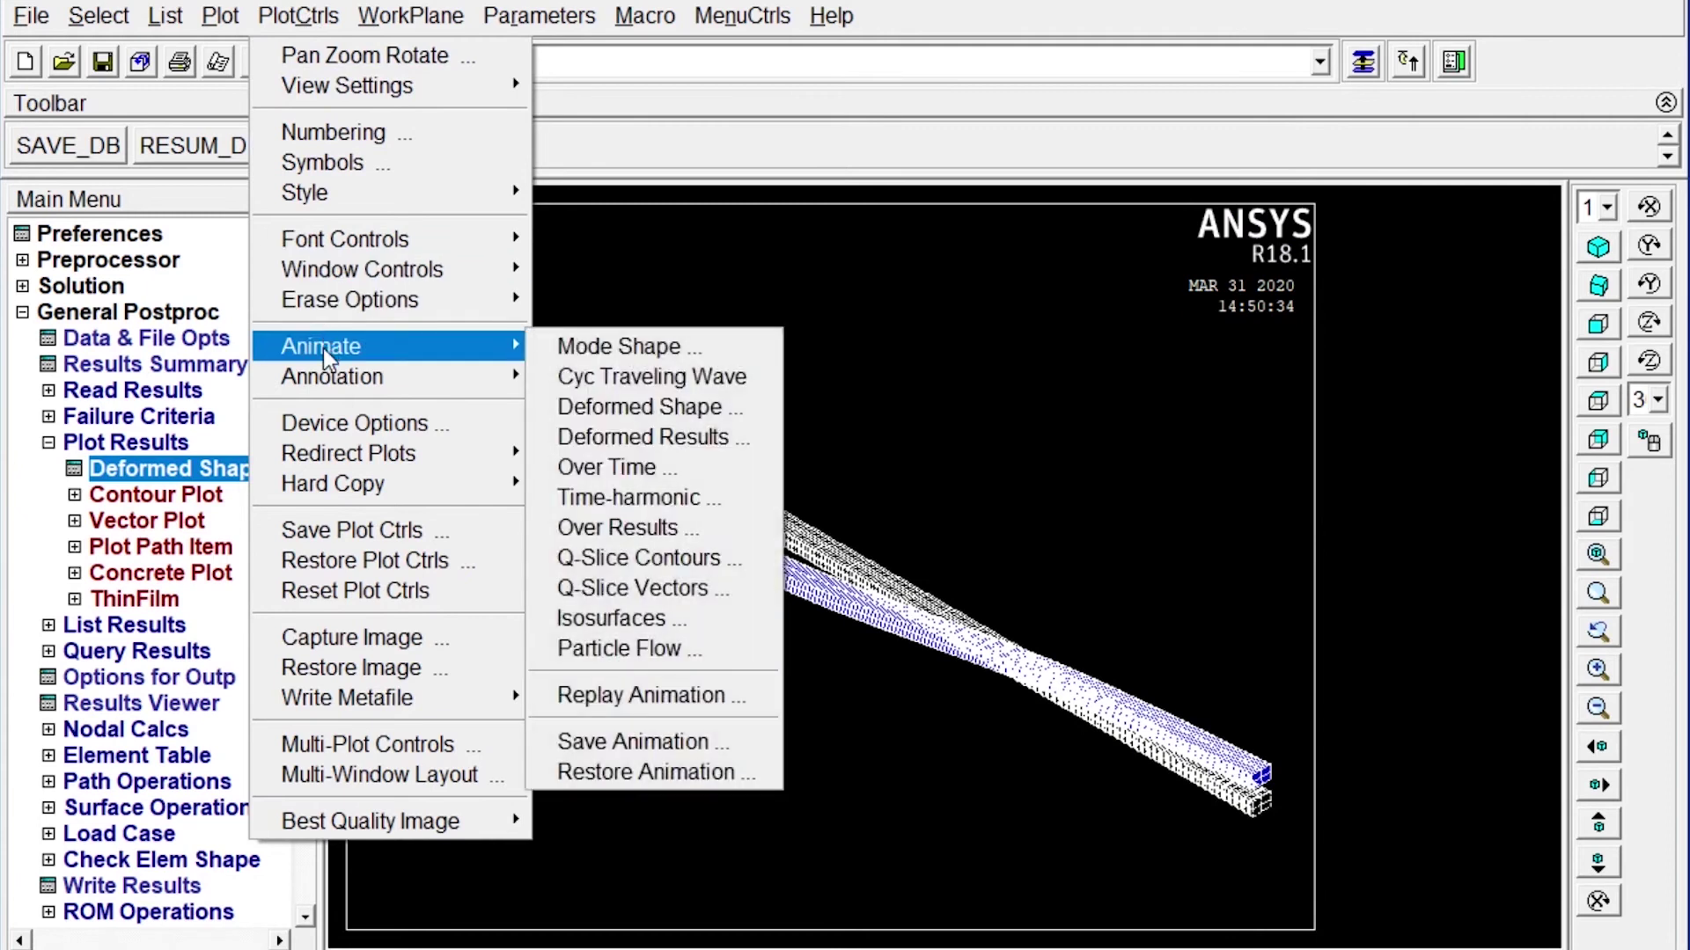
# Step: Play the deformed-shape animation, stop and close it, then switch to front view
pyautogui.moveTo(449, 347)
pyautogui.click(613, 409)
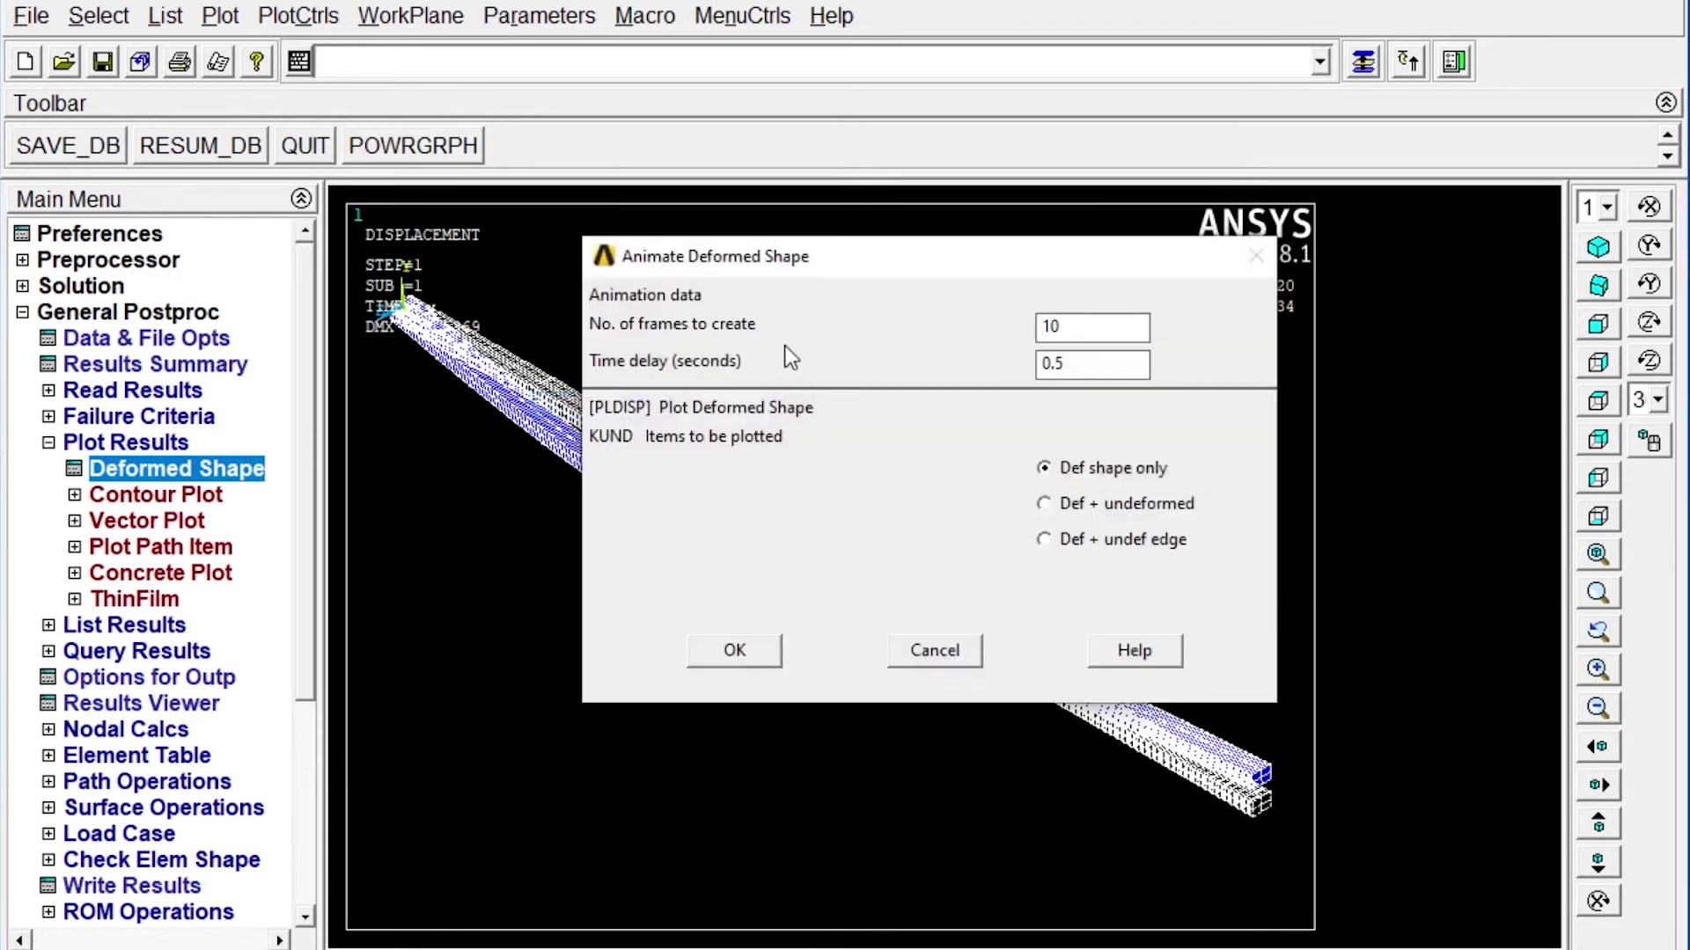
pyautogui.click(753, 653)
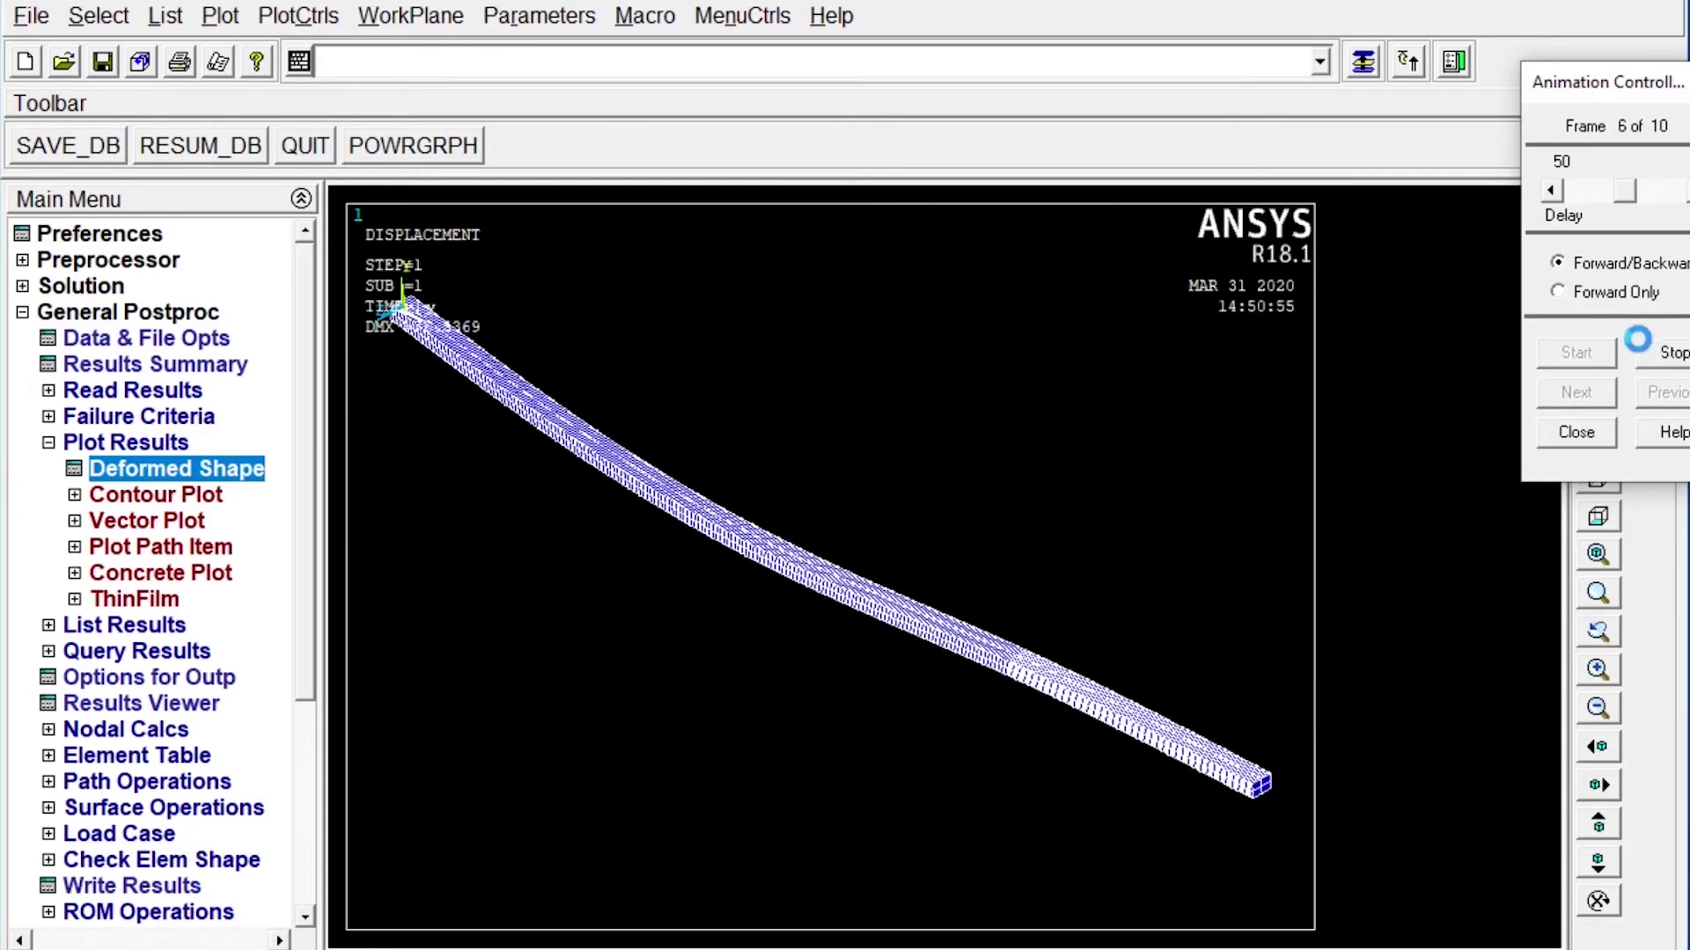
pyautogui.click(1665, 356)
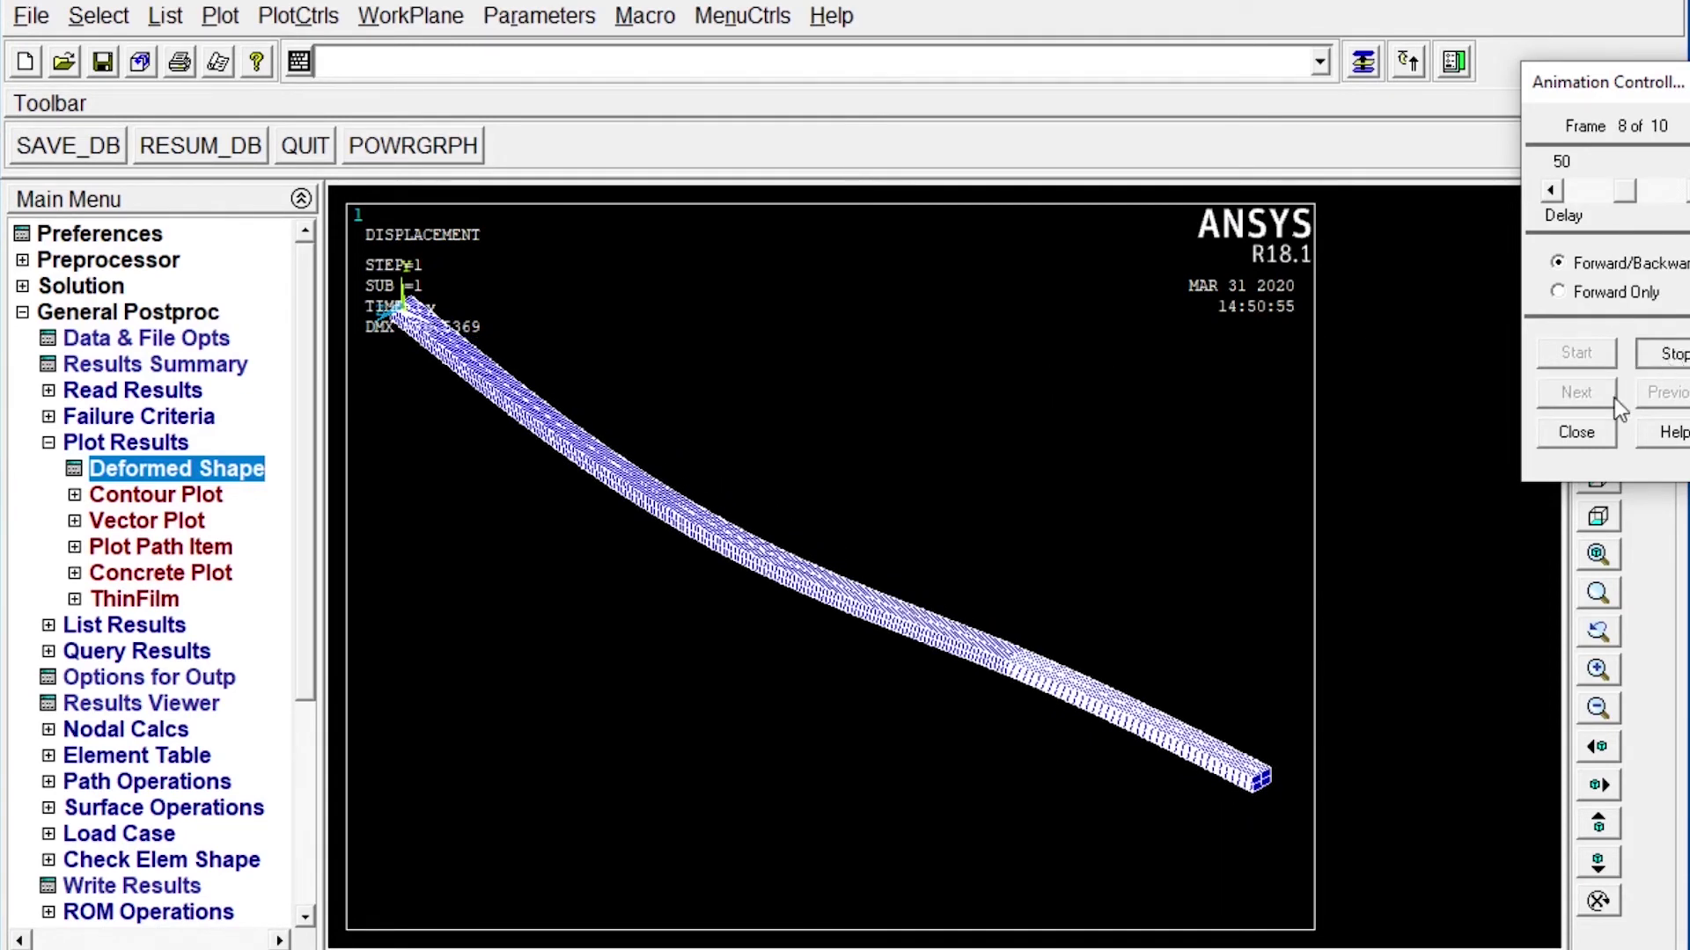
pyautogui.click(1576, 432)
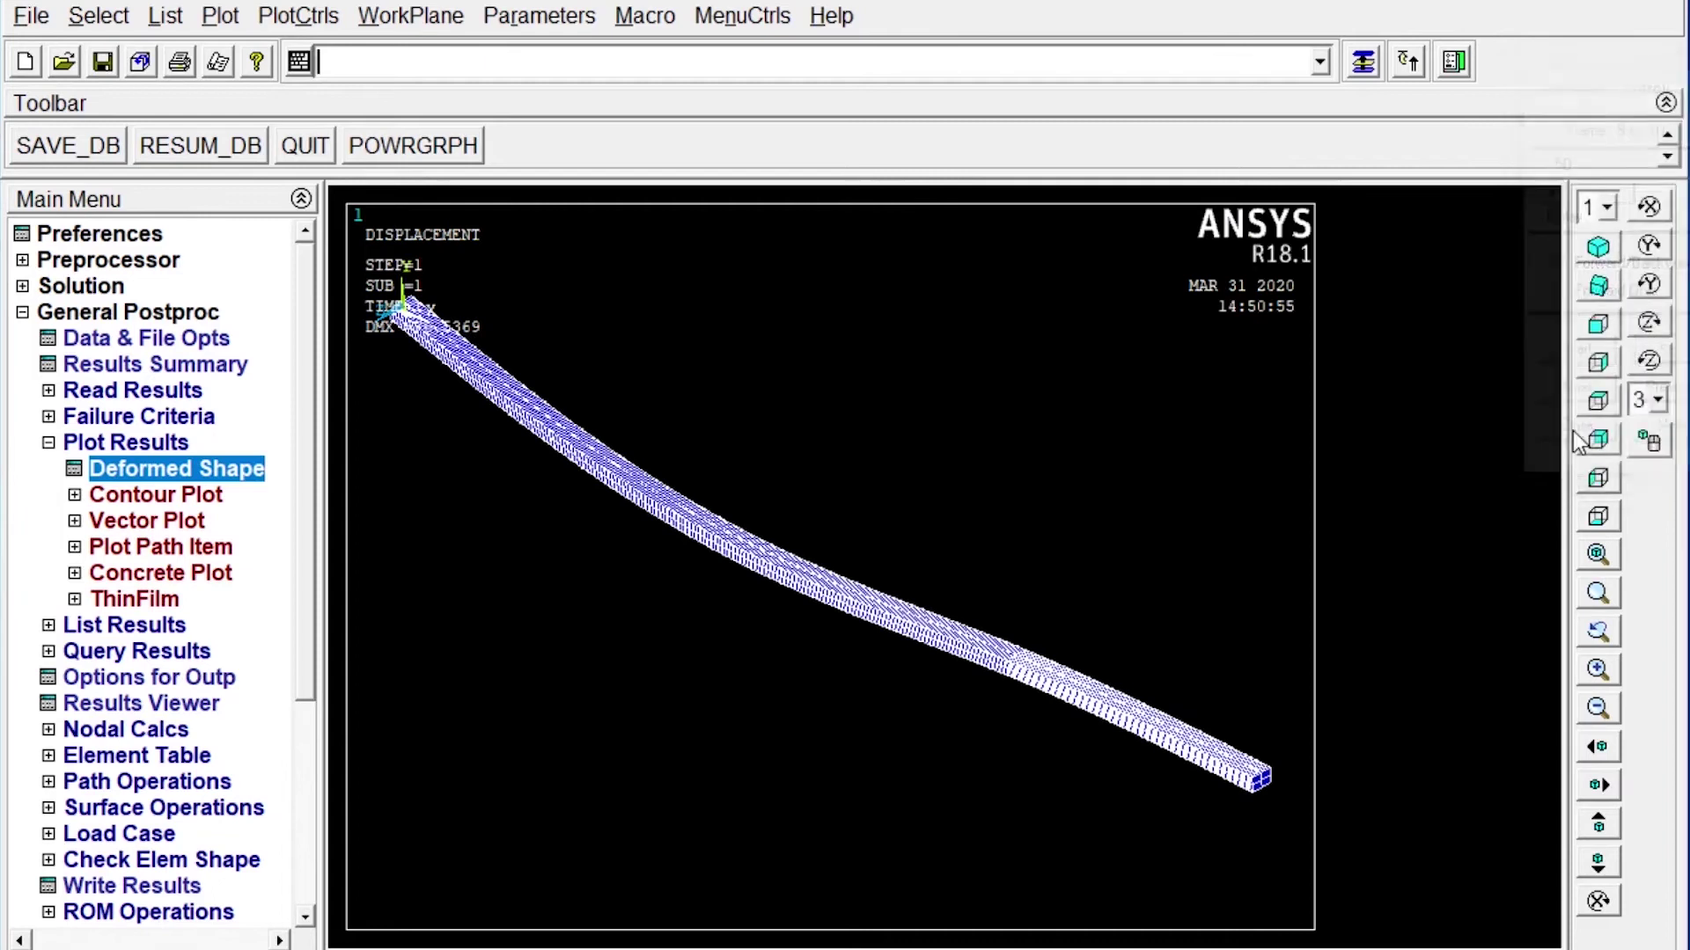
pyautogui.click(1598, 327)
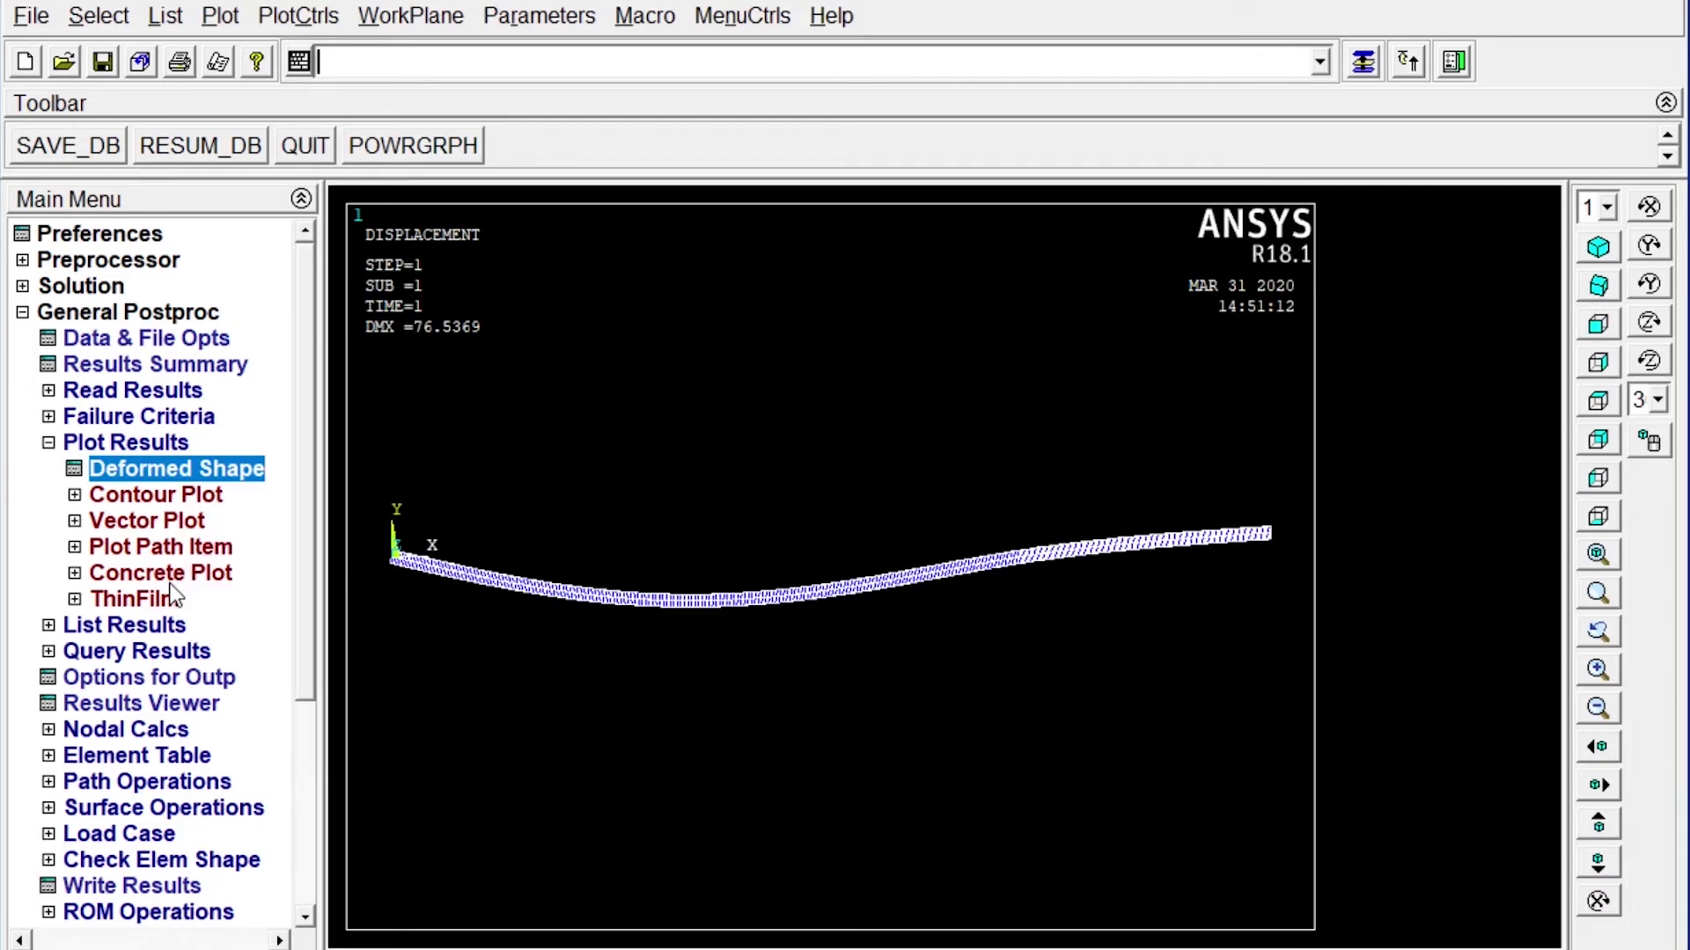
# Step: Plot line-element results with SMIS3 at node I and SMIS16 at node J
pyautogui.click(168, 495)
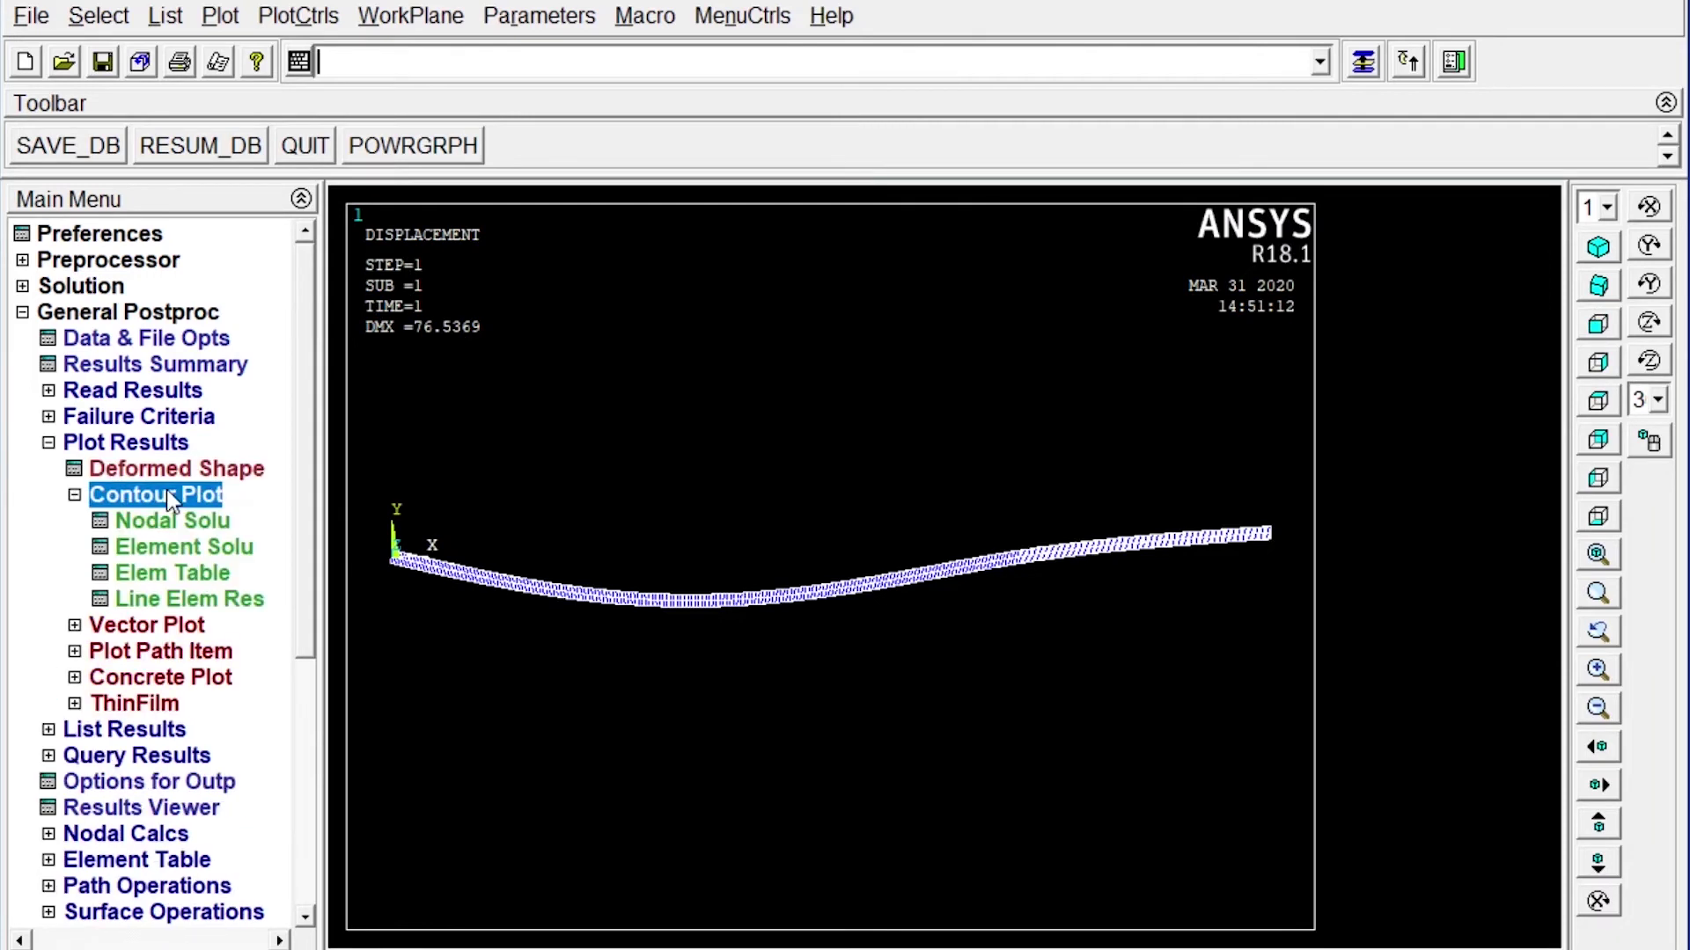
pyautogui.click(176, 598)
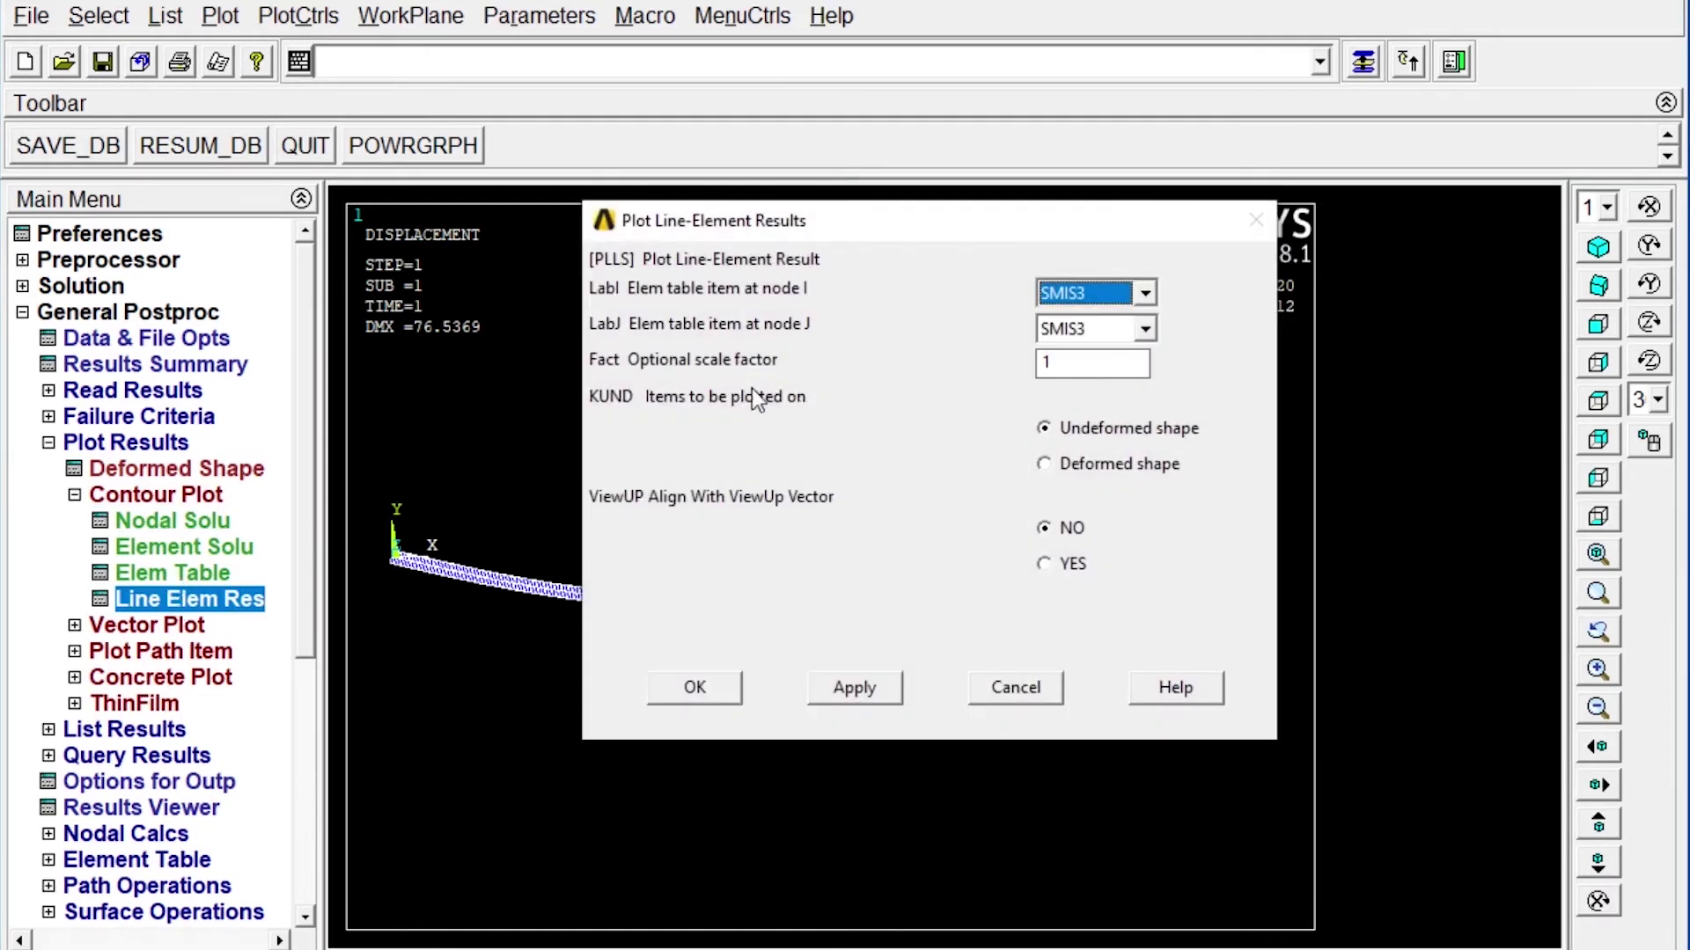
pyautogui.click(1145, 329)
pyautogui.click(1091, 374)
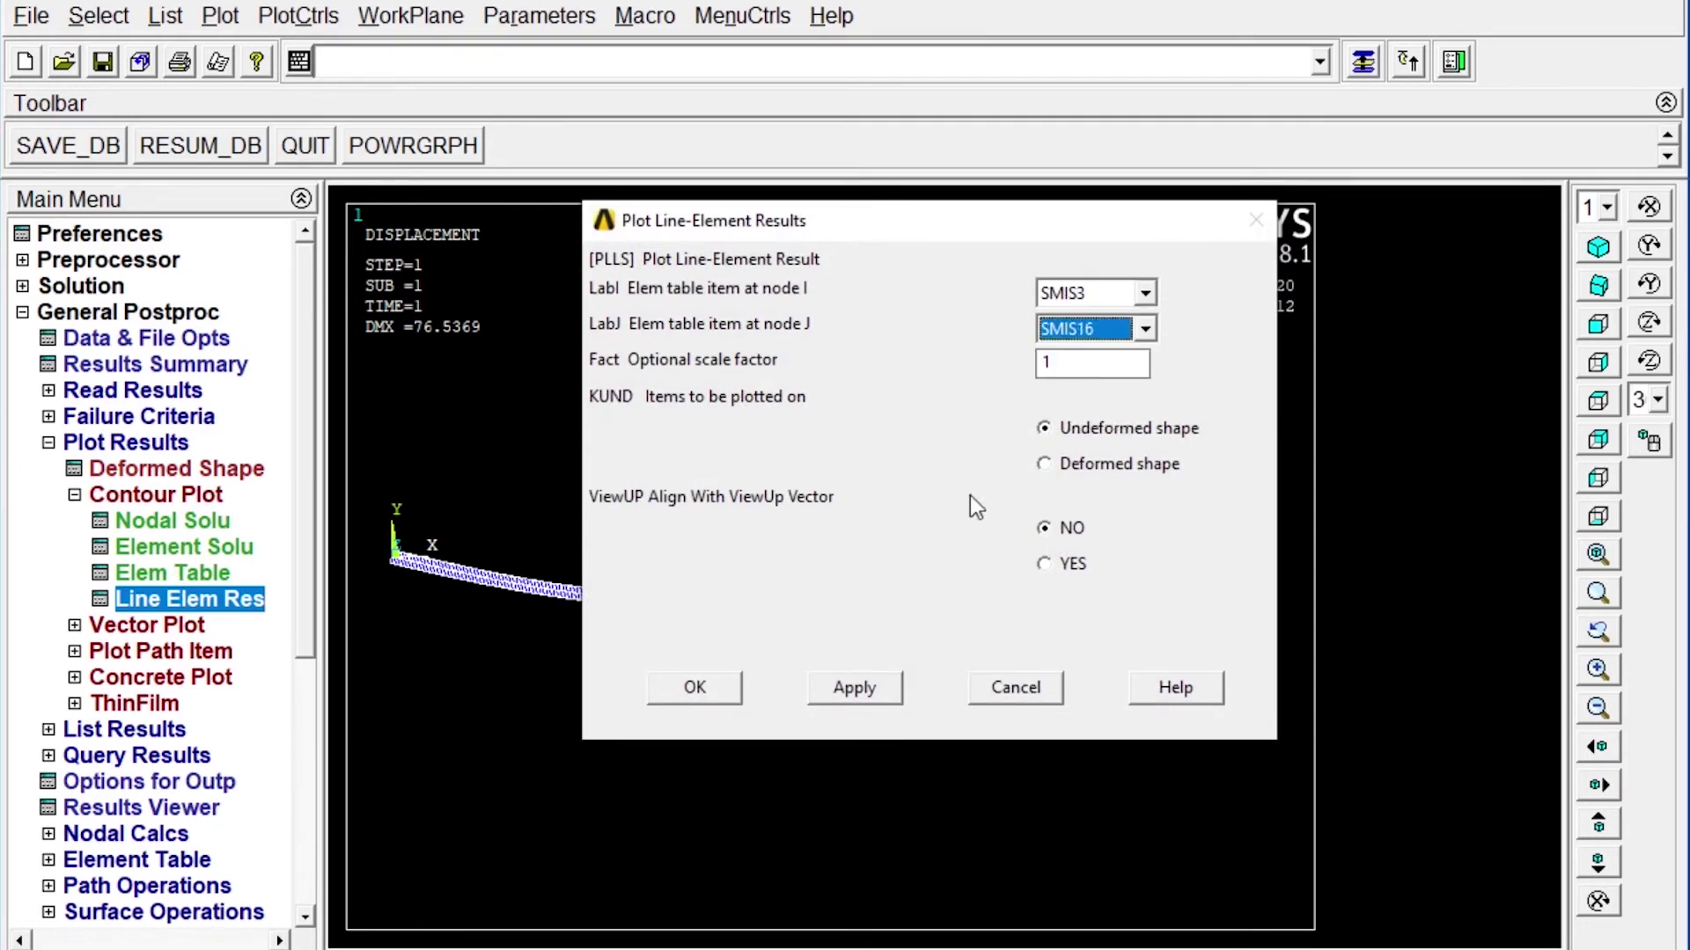
pyautogui.click(711, 688)
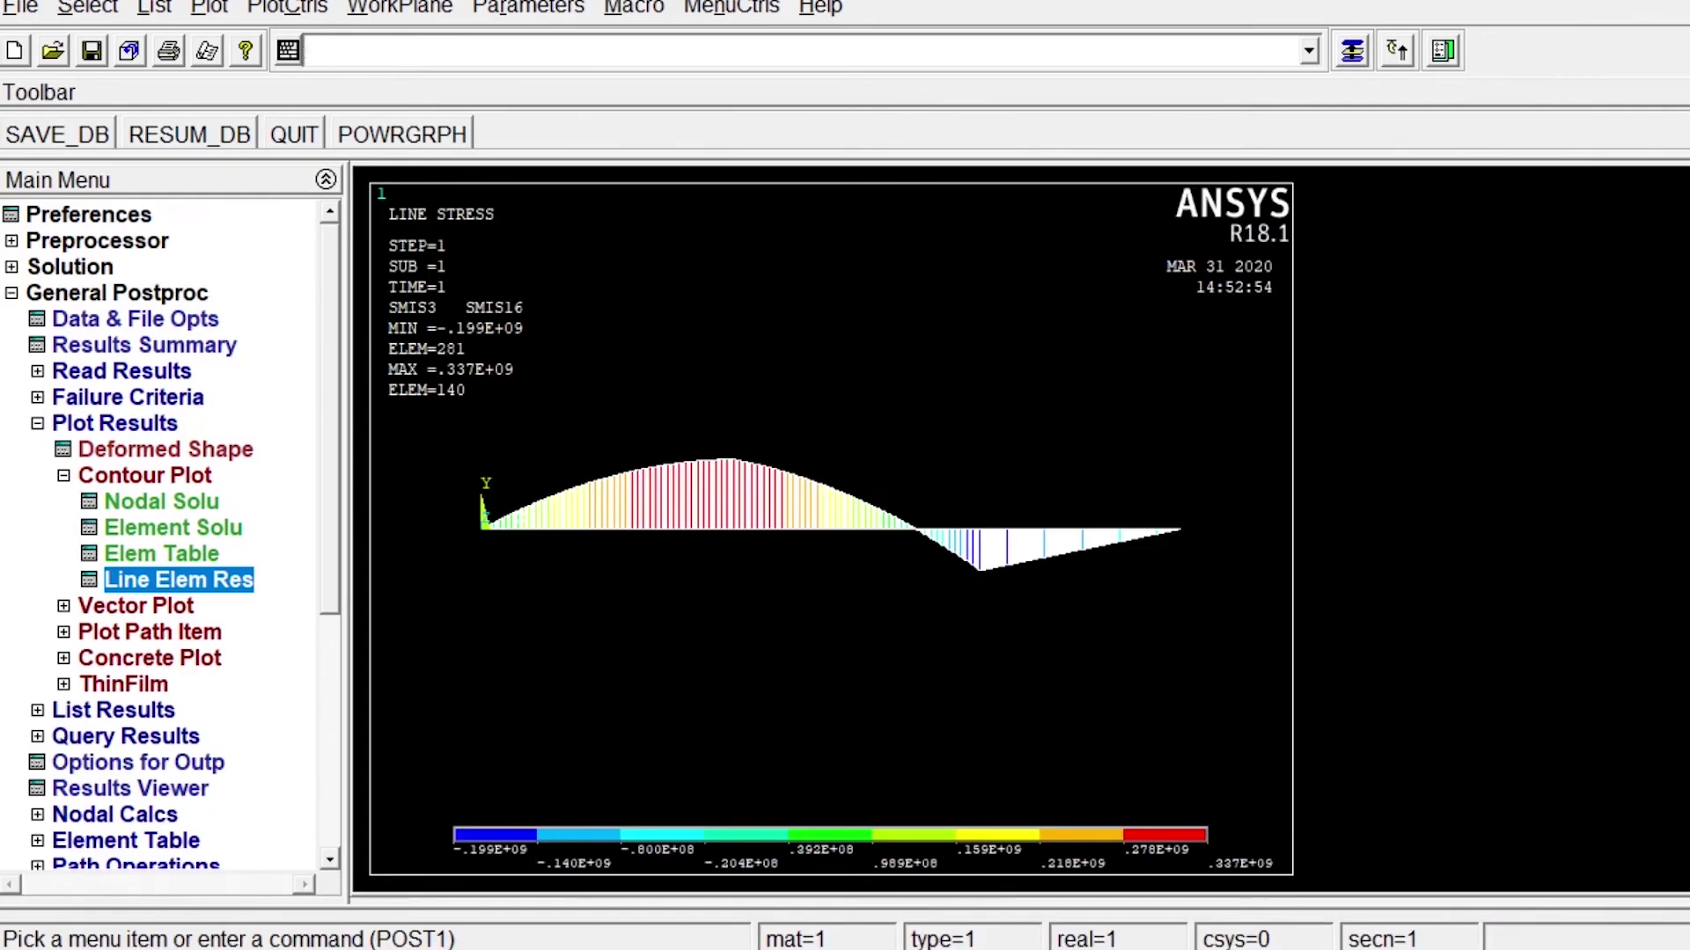
# Step: Reopen the Plot Line-Element Results form, still set to SMIS3 and SMIS16
pyautogui.moveTo(1078, 946)
# Step: Plot the line-element shear force diagram using SMIS6 at node I and SMIS19 at node J
pyautogui.click(238, 583)
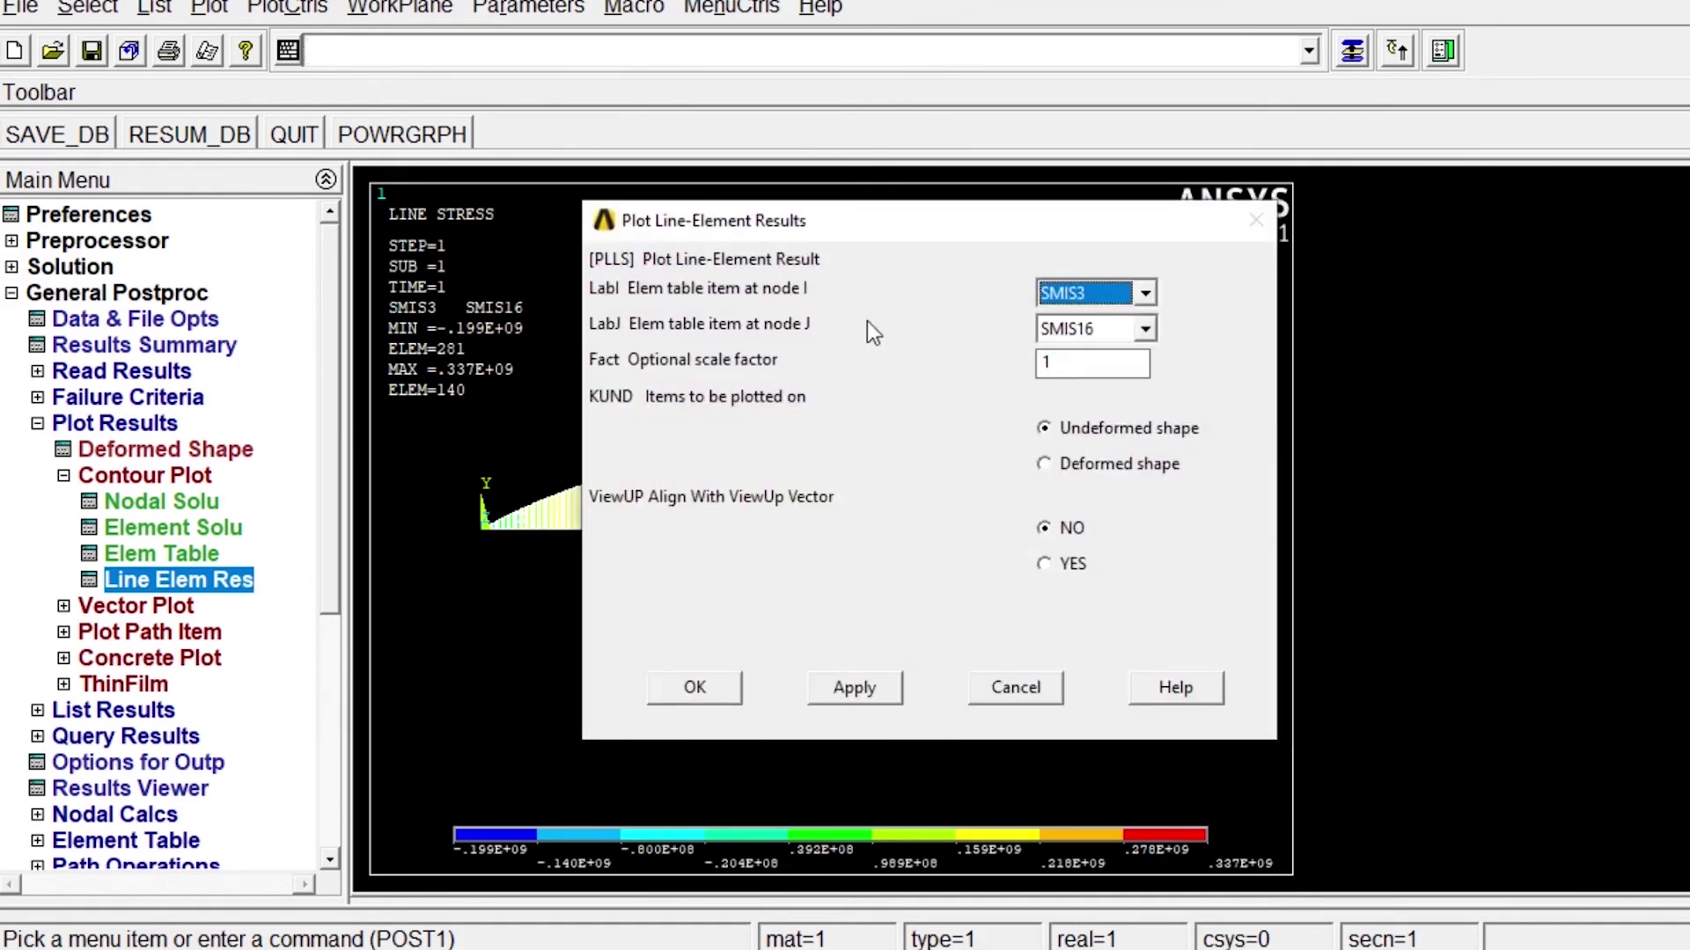
pyautogui.click(1143, 296)
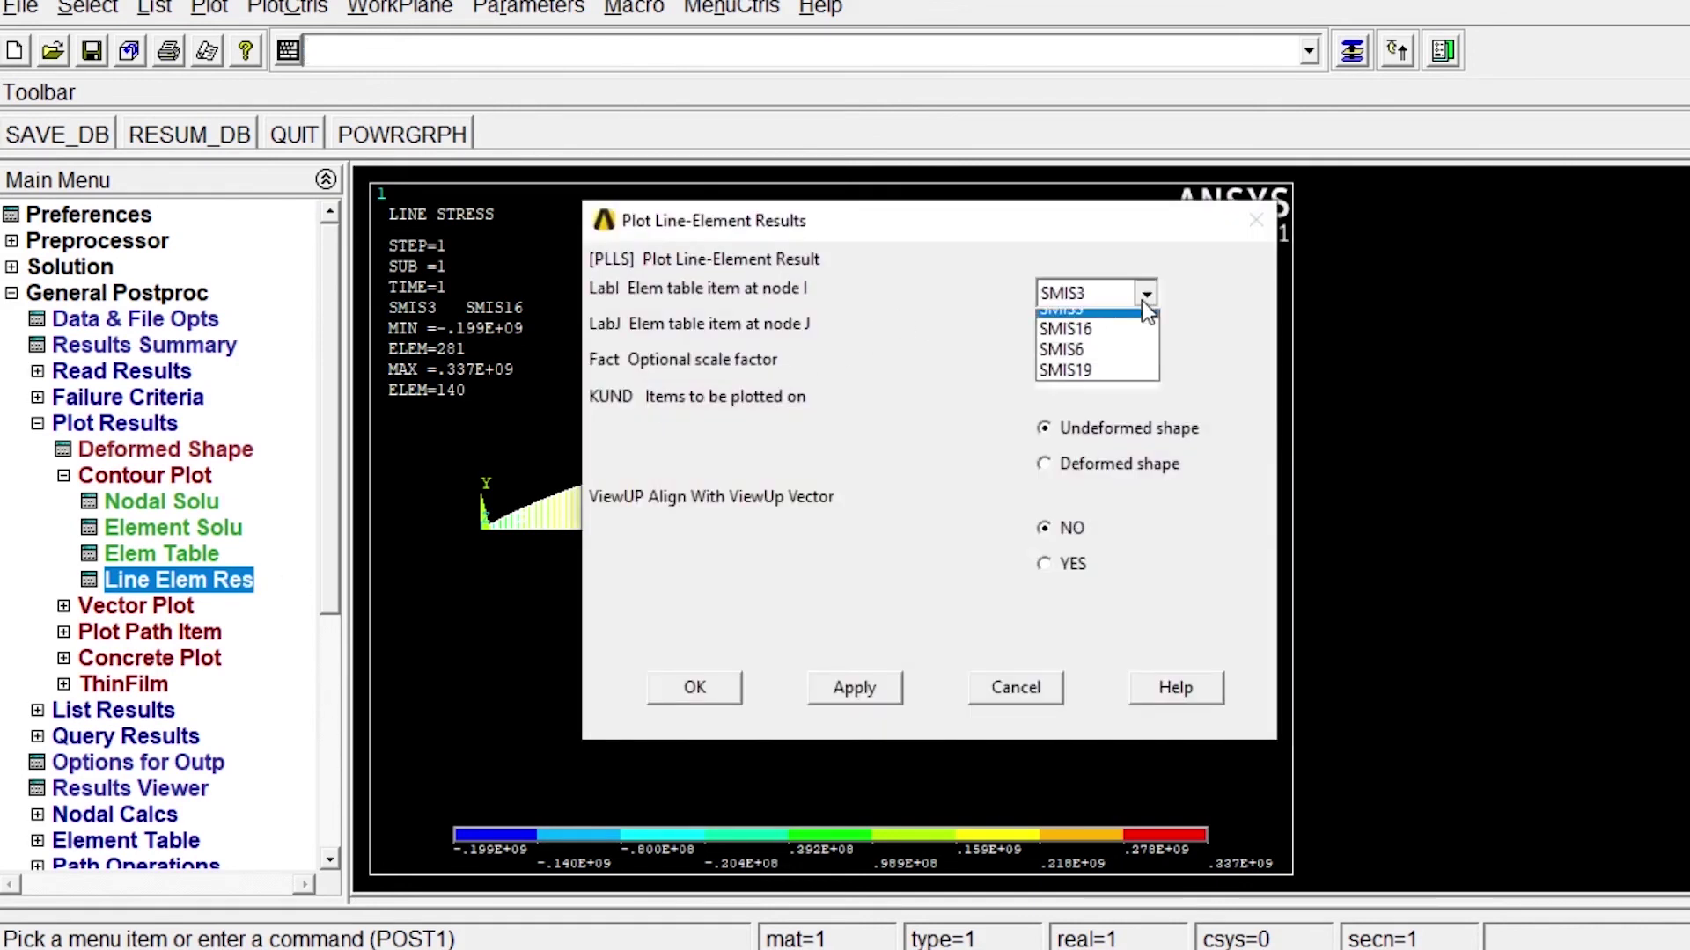
pyautogui.click(1088, 362)
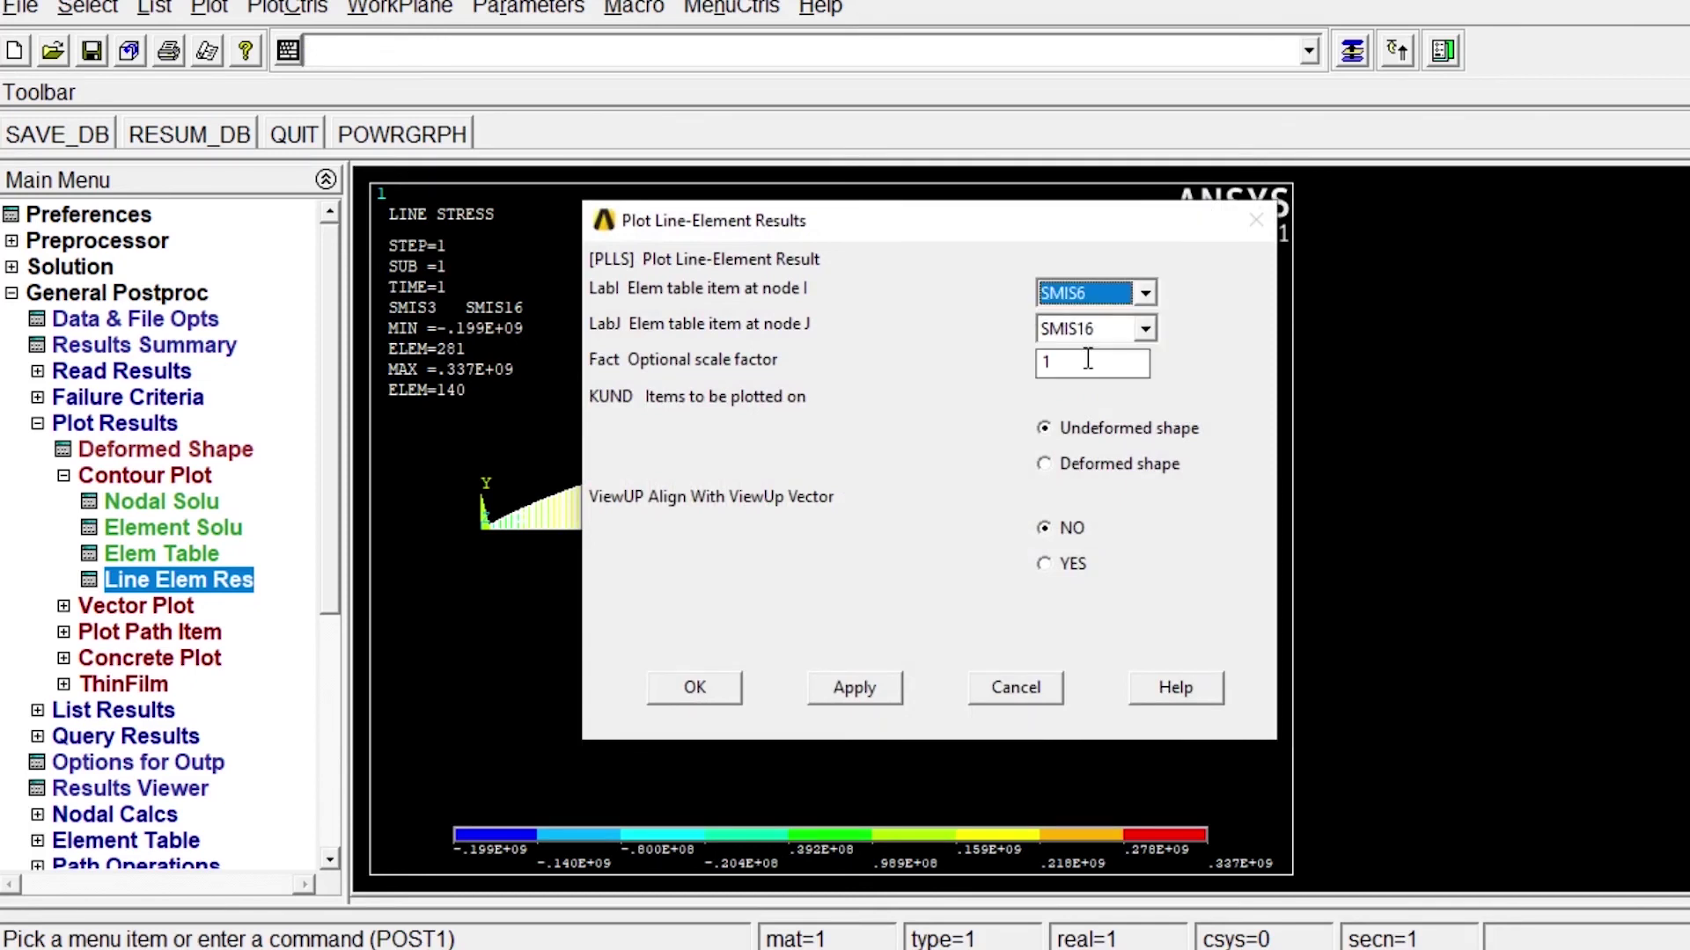
pyautogui.click(1145, 329)
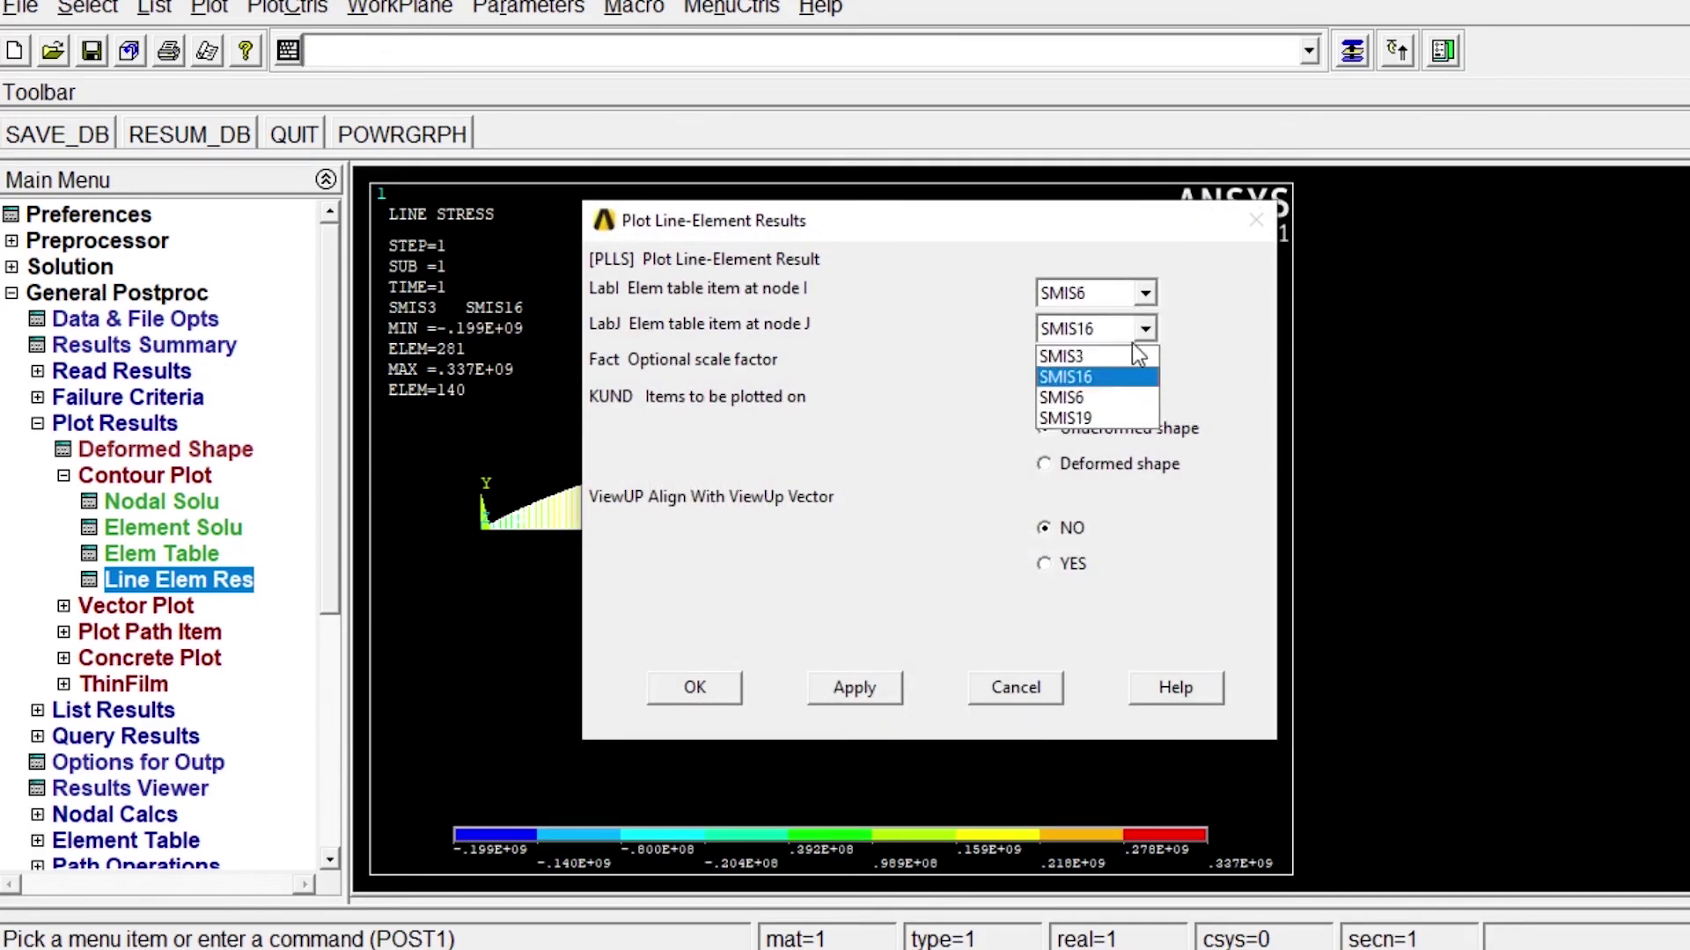
pyautogui.click(1087, 414)
pyautogui.click(695, 689)
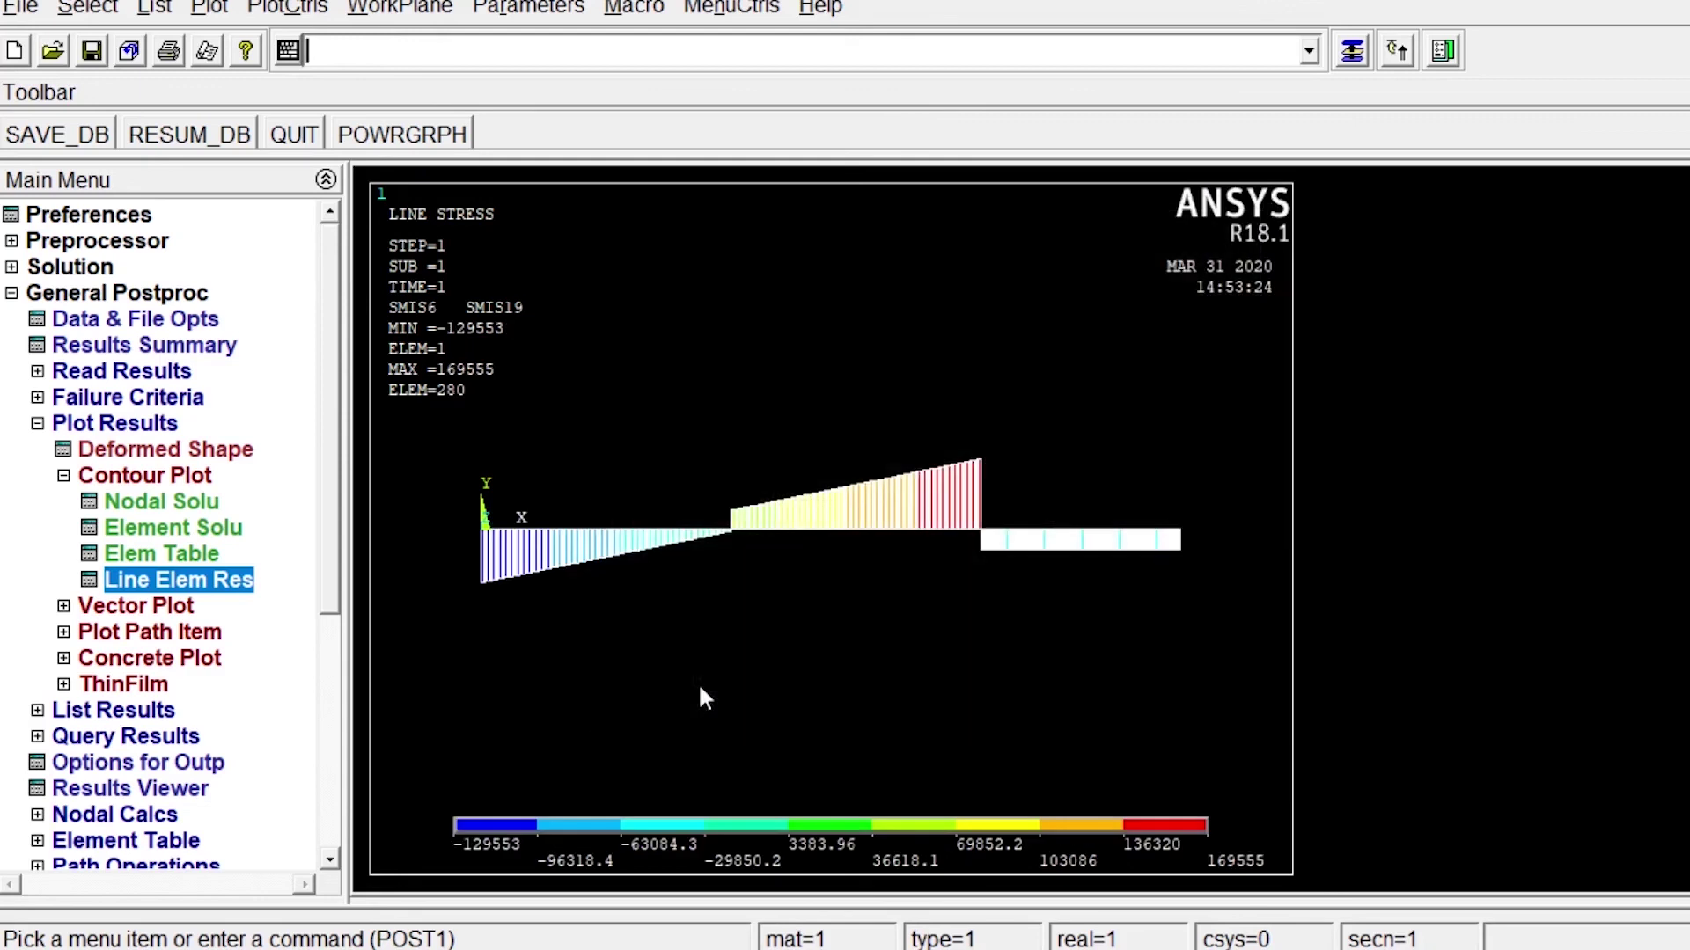